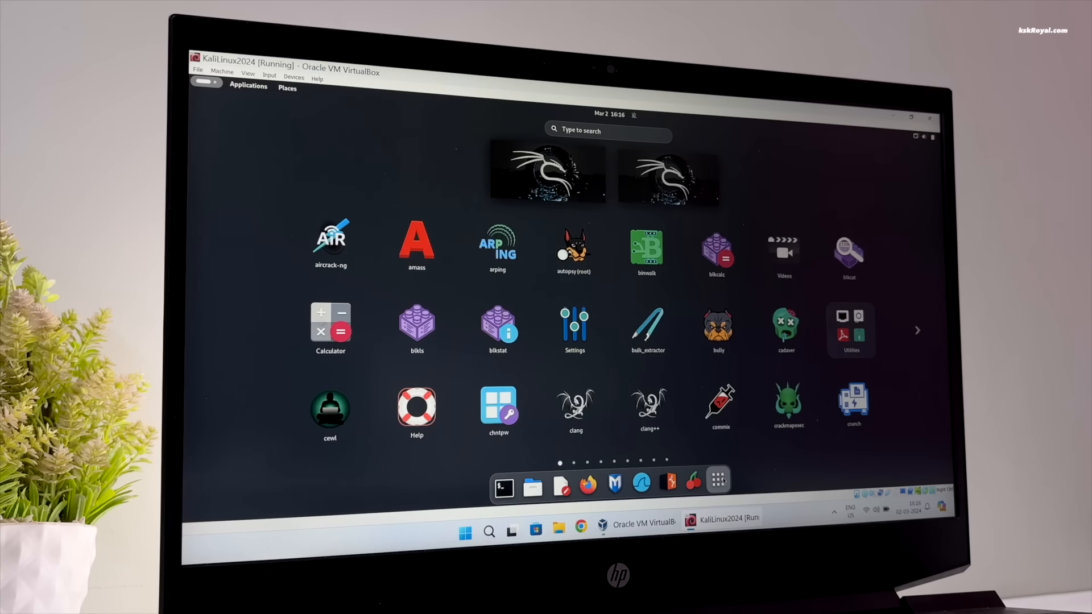
- Browse through the pages of installed tools in the Kali applications overview
{"action": "left_click", "coordinate": [719, 481]}
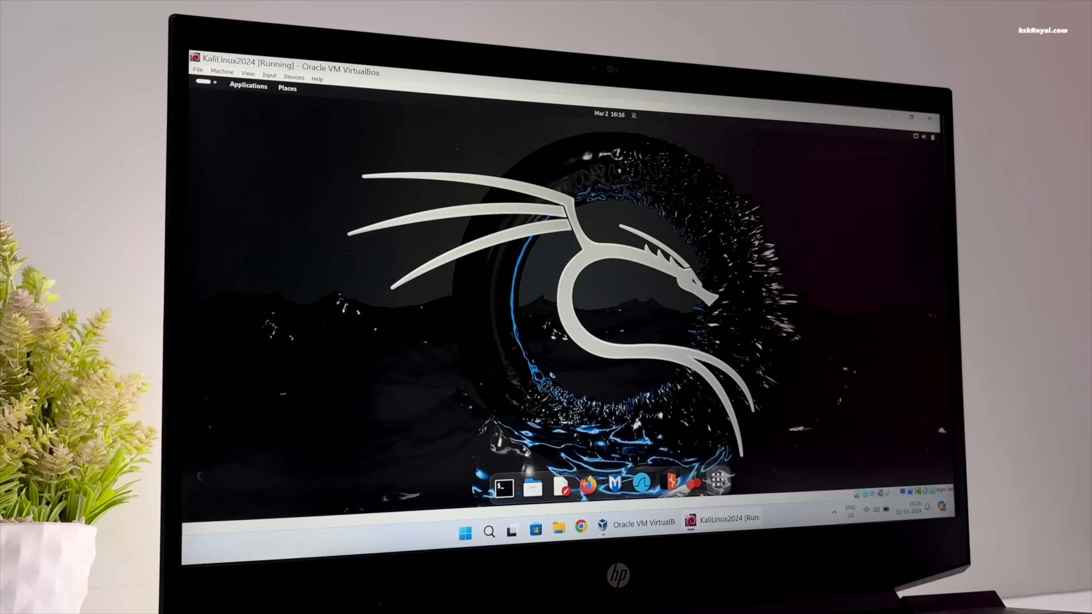
{"action": "left_click", "coordinate": [719, 481]}
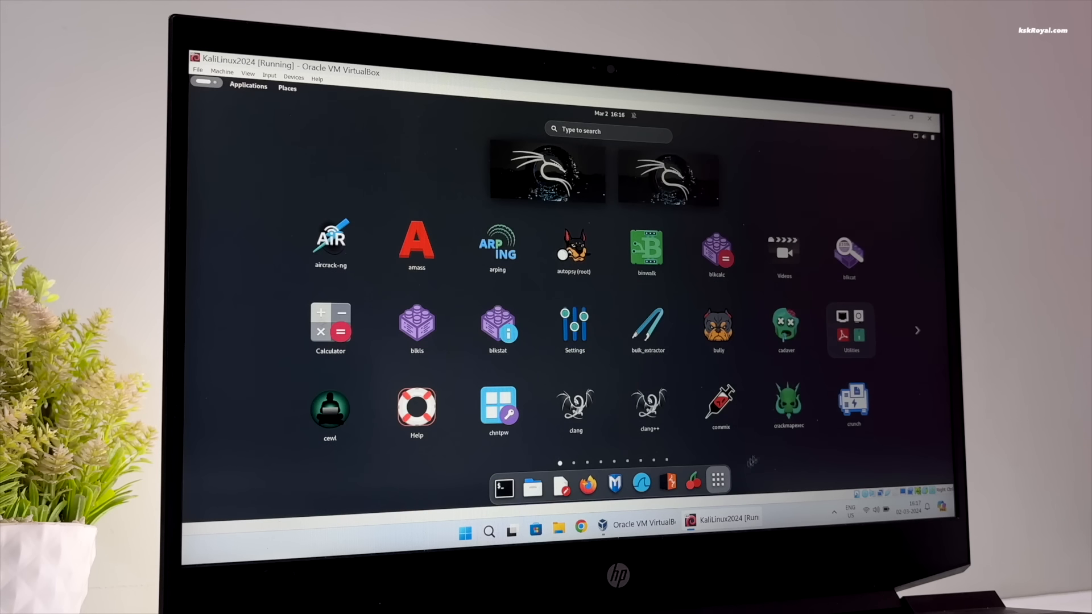
{"action": "left_click", "coordinate": [920, 337]}
{"action": "left_click", "coordinate": [918, 337]}
{"action": "left_click", "coordinate": [918, 337]}
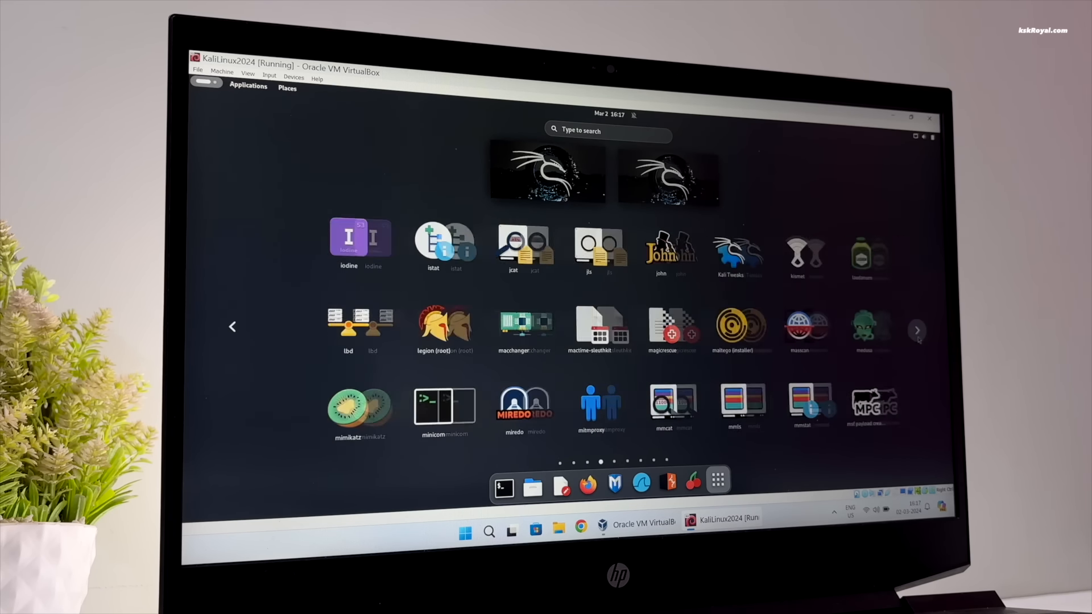
{"action": "left_click", "coordinate": [917, 336]}
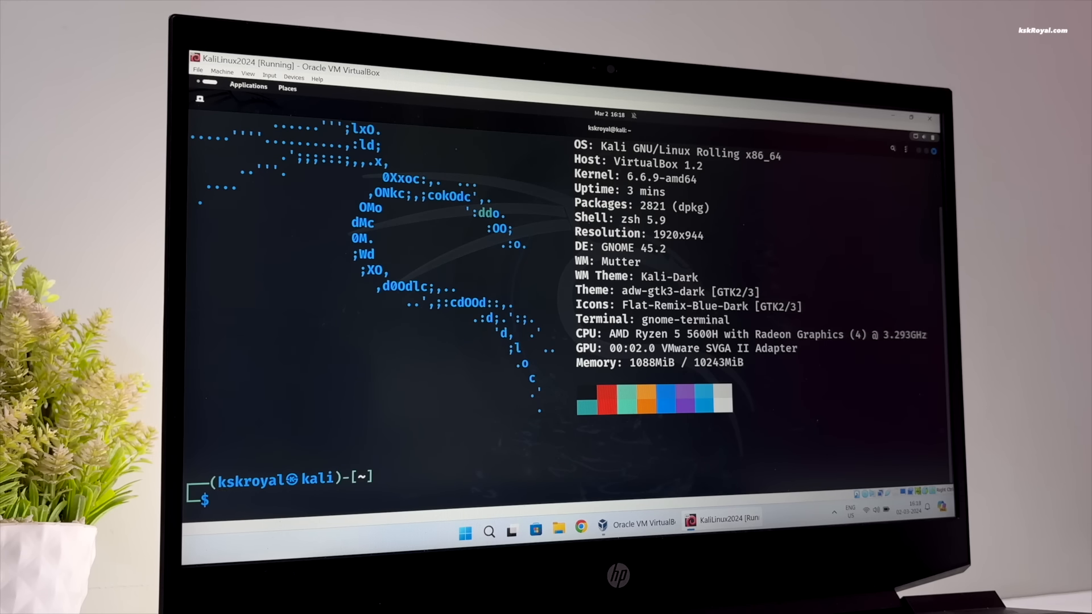
- Clear the terminal and print the contents of /etc/os-release
{"action": "key", "text": "ctrl+l"}
{"action": "type", "text": "cat /etc/os-release"}
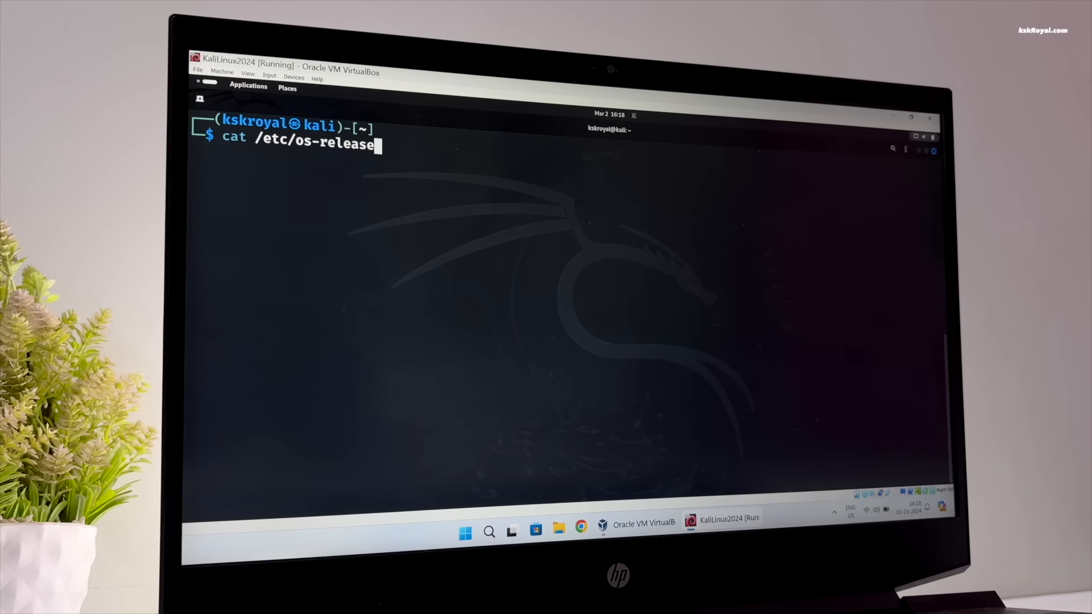
{"action": "key", "text": "Return"}
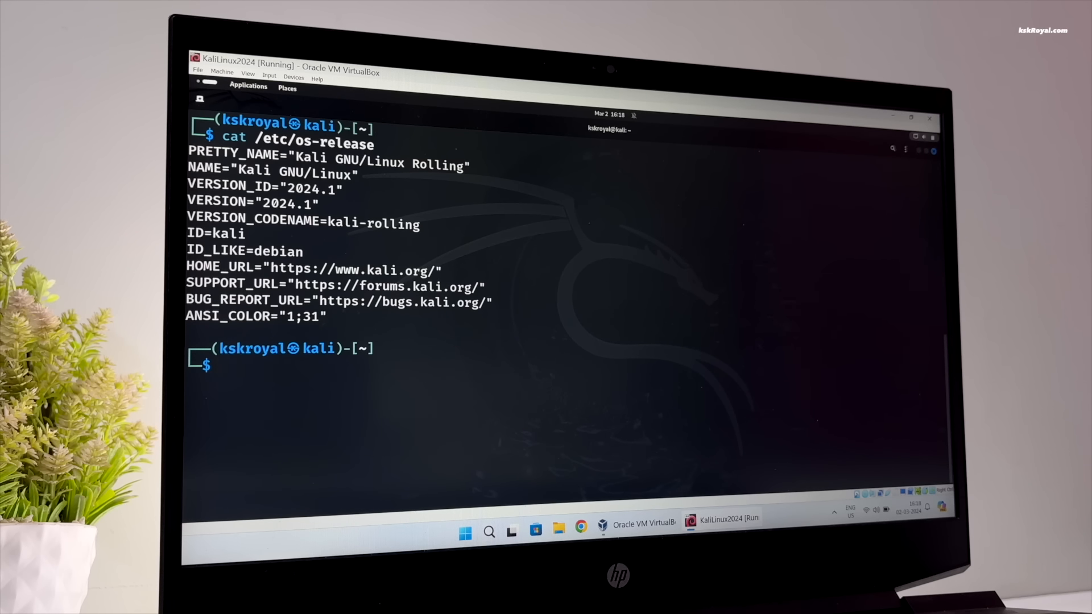
- Clear the terminal and launch the htop process monitor
{"action": "key", "text": "ctrl+l"}
{"action": "type", "text": "h"}
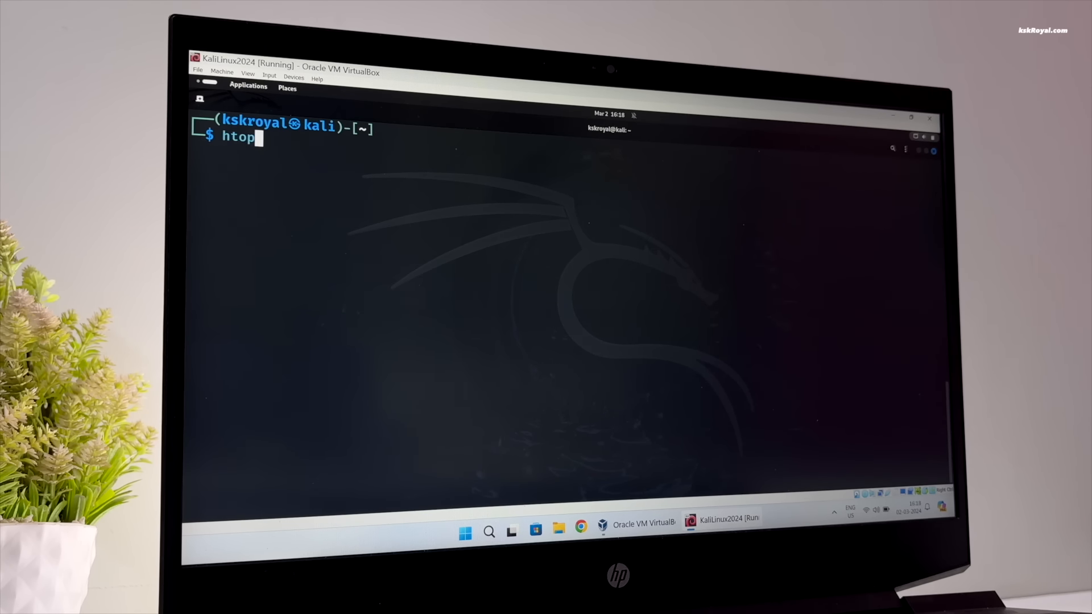
{"action": "type", "text": "top"}
{"action": "key", "text": "Return"}
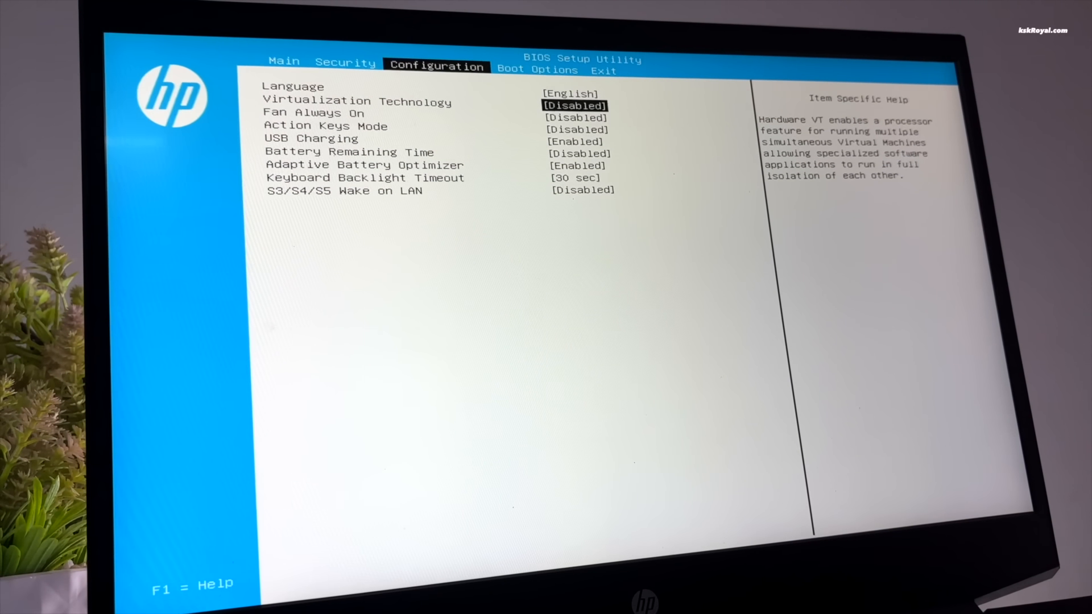
- Set Virtualization Technology to Enabled in the BIOS configuration and exit the setup utility with the changes saved
{"action": "key", "text": "Return"}
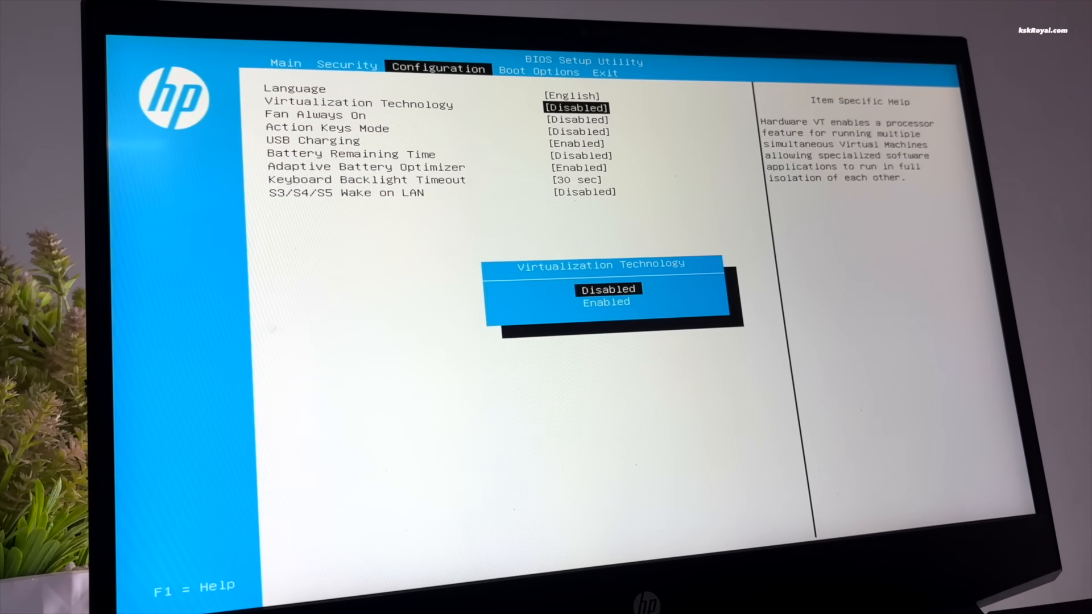
{"action": "key", "text": "Down"}
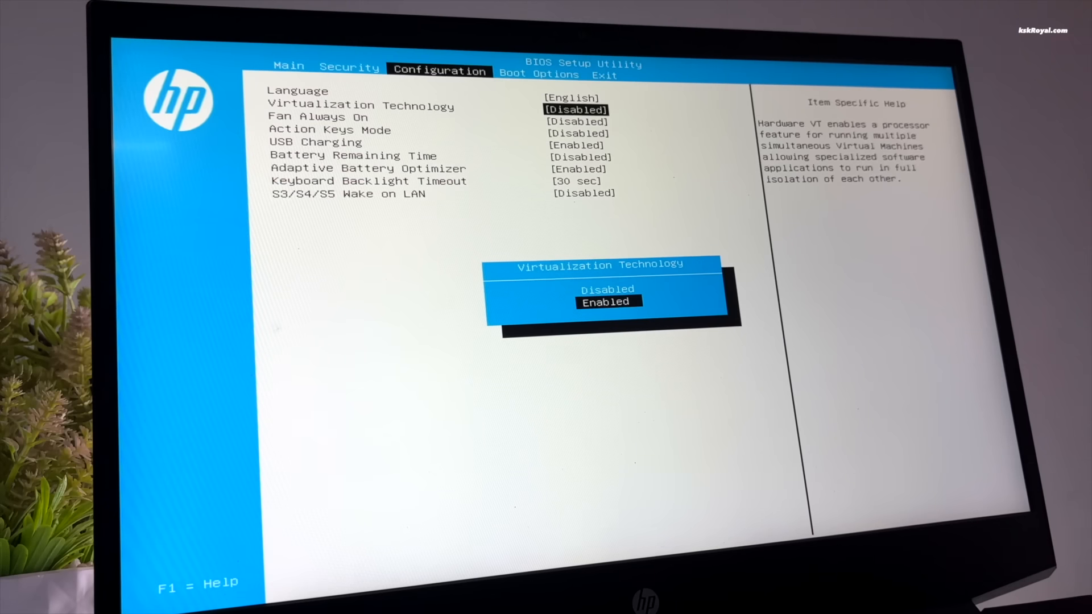
{"action": "key", "text": "Return"}
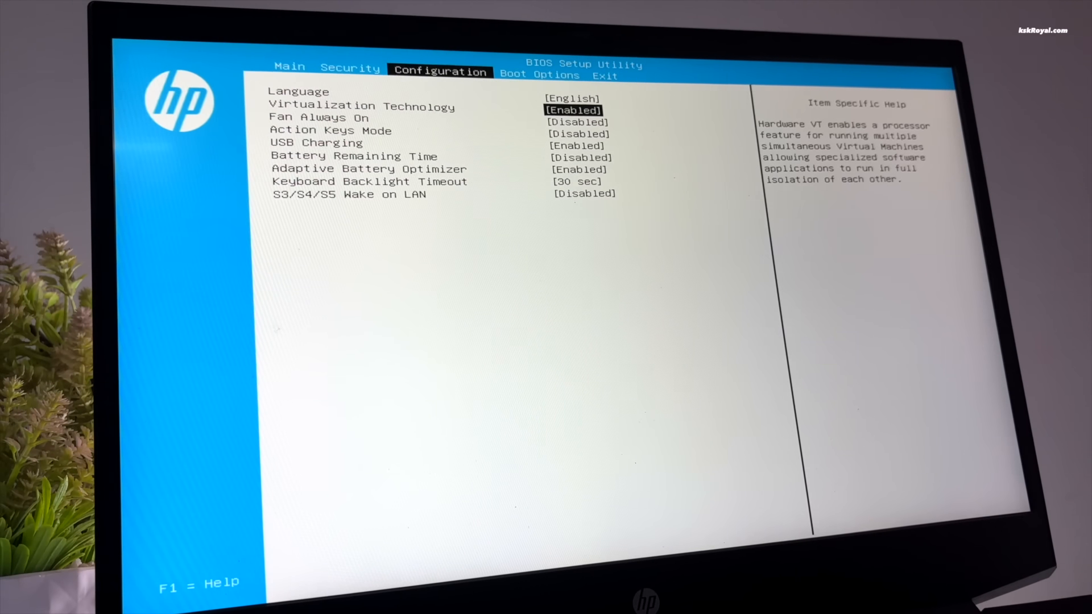
{"action": "key", "text": "Right"}
{"action": "key", "text": "Right"}
{"action": "key", "text": "Return"}
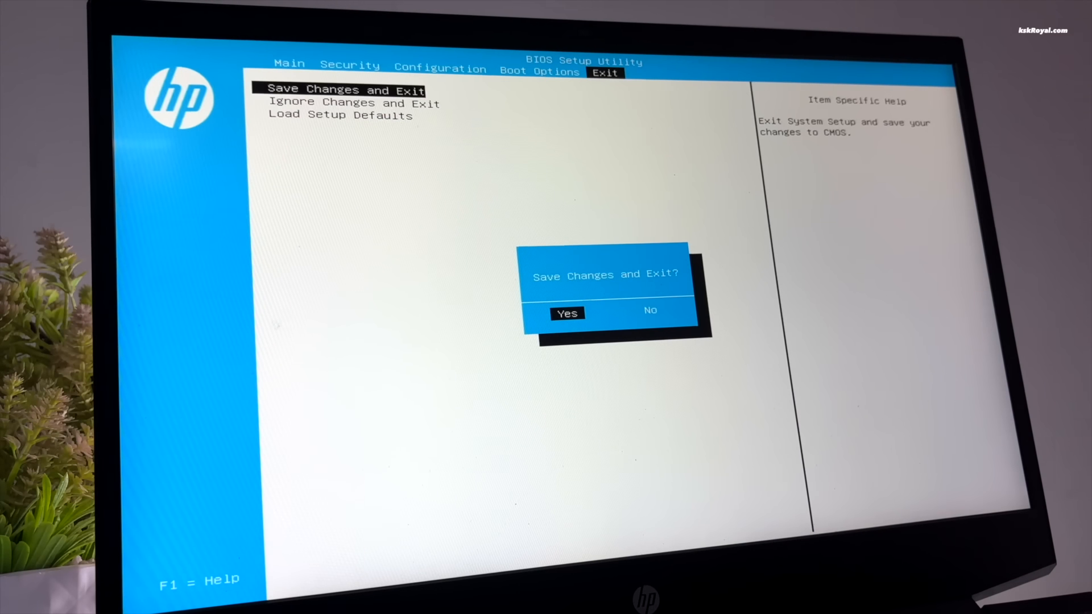
{"action": "key", "text": "Return"}
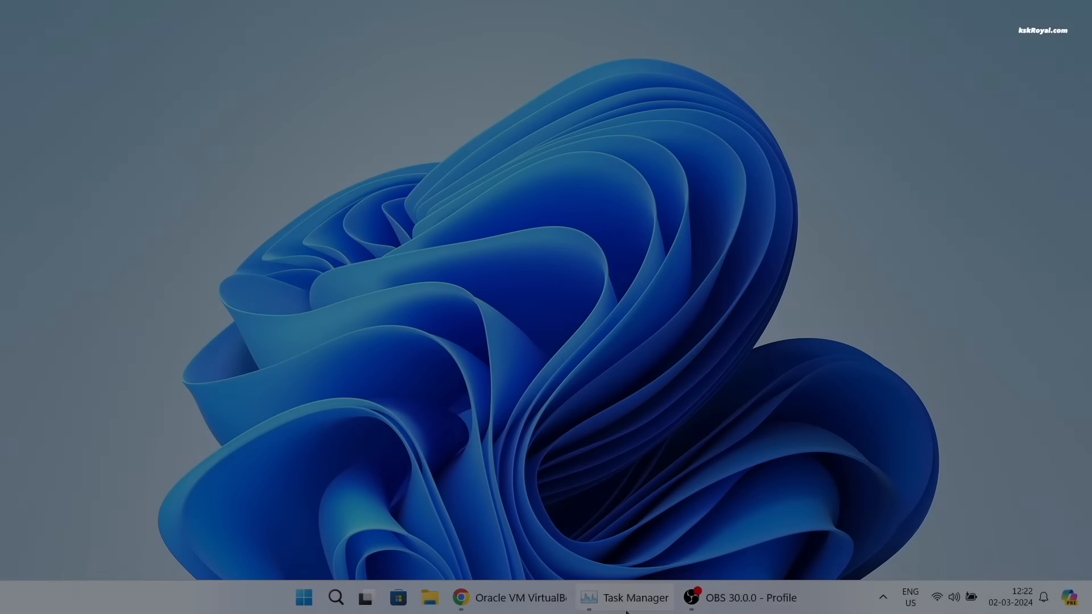
- Switch to Chrome and download the VirtualBox 7.0.14 package for Windows hosts from virtualbox.org
{"action": "left_click", "coordinate": [626, 598]}
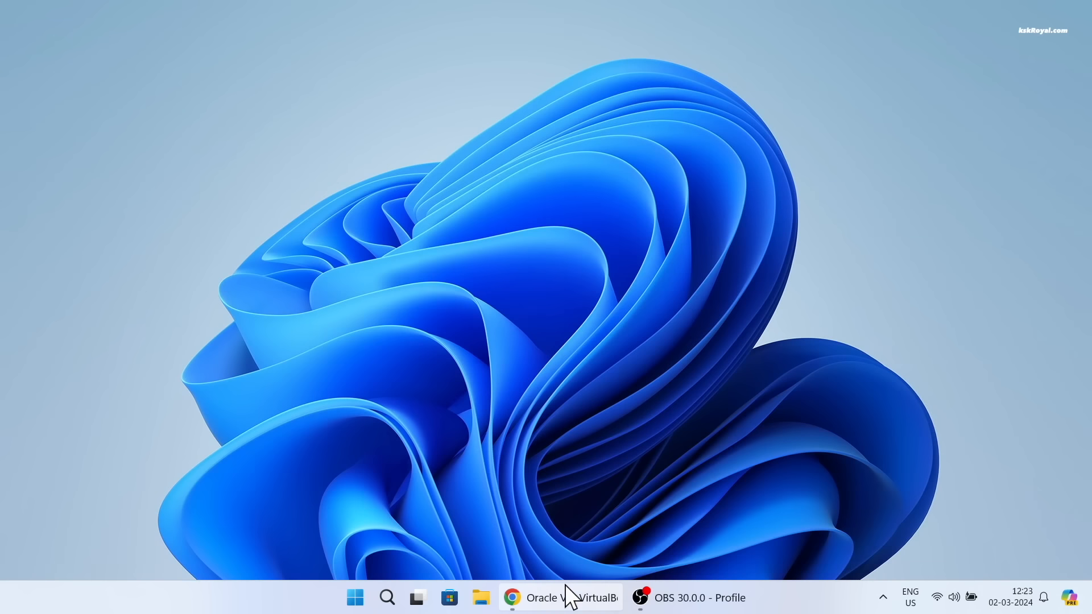
{"action": "left_click", "coordinate": [565, 596]}
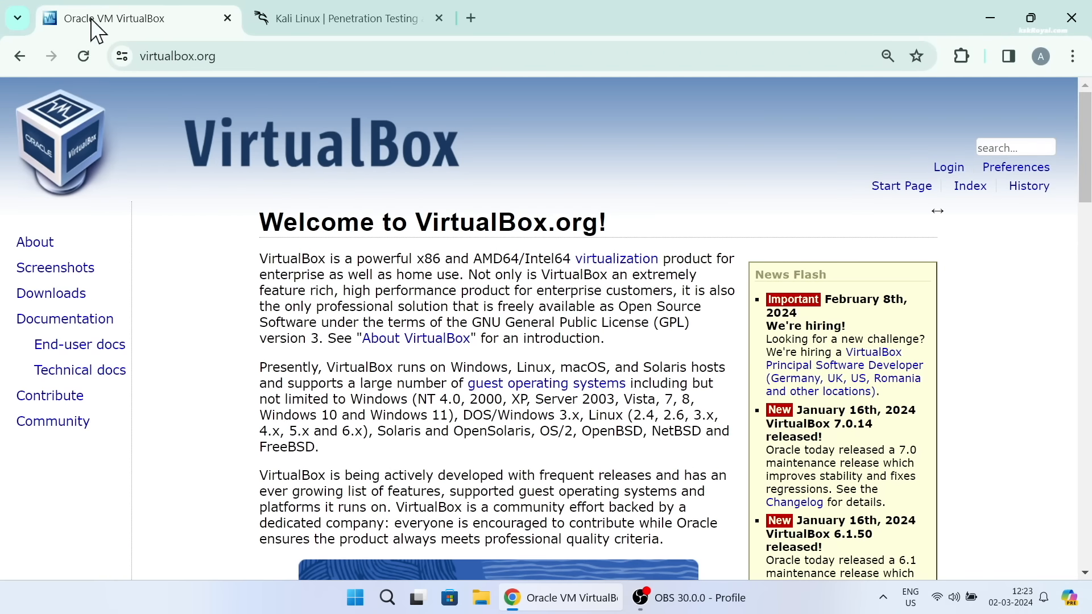
{"action": "scroll", "coordinate": [492, 407], "scroll_direction": "down", "scroll_amount": 5}
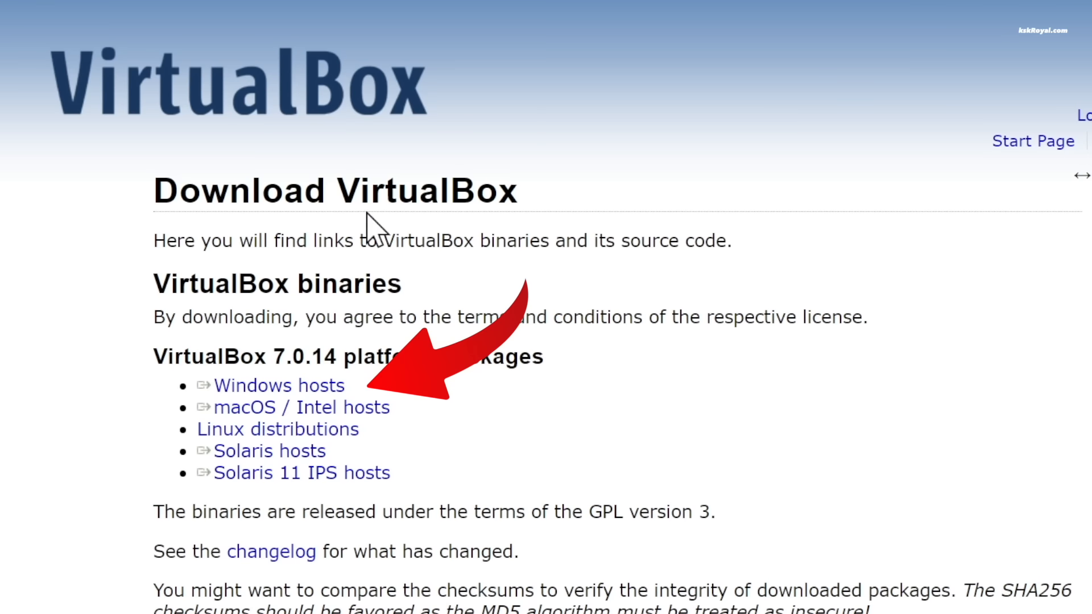
{"action": "double_click", "coordinate": [306, 359]}
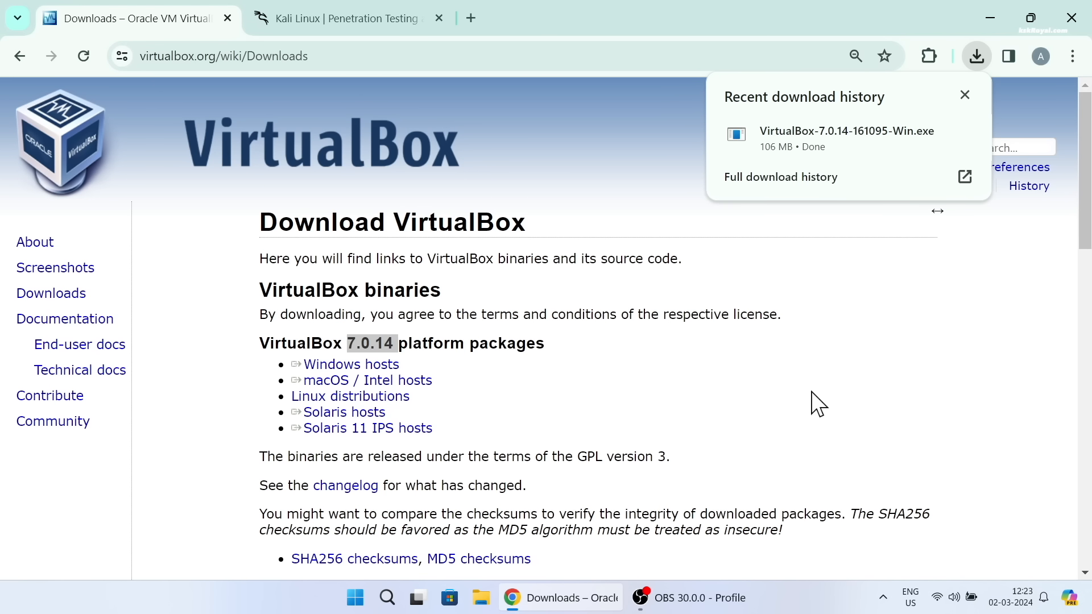
- Go to the Installer Images section of the Get Kali download page on kali.org
{"action": "left_click", "coordinate": [341, 18]}
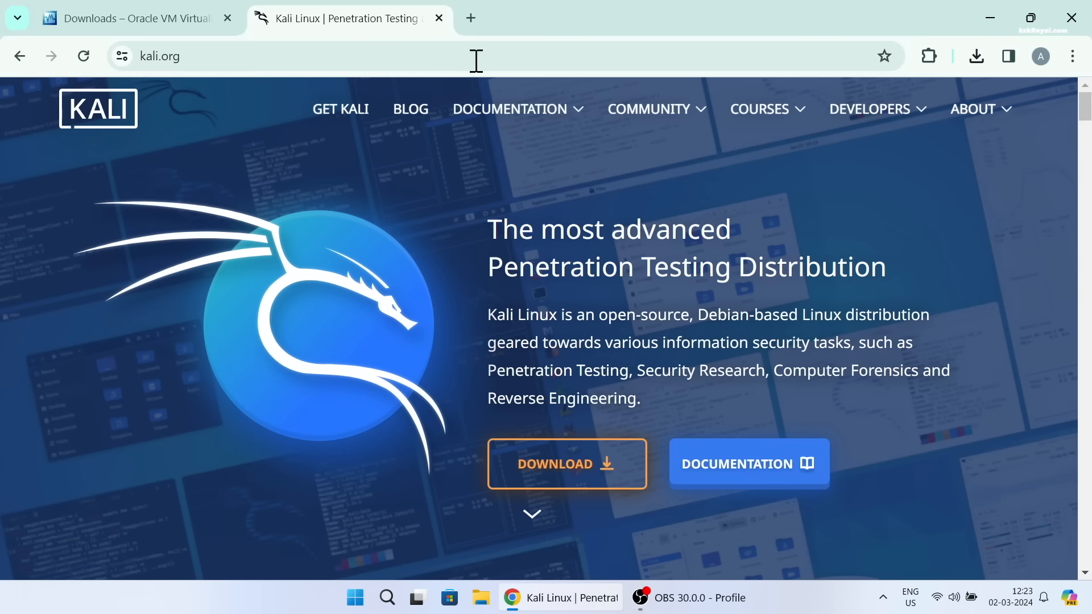
{"action": "left_click", "coordinate": [617, 480]}
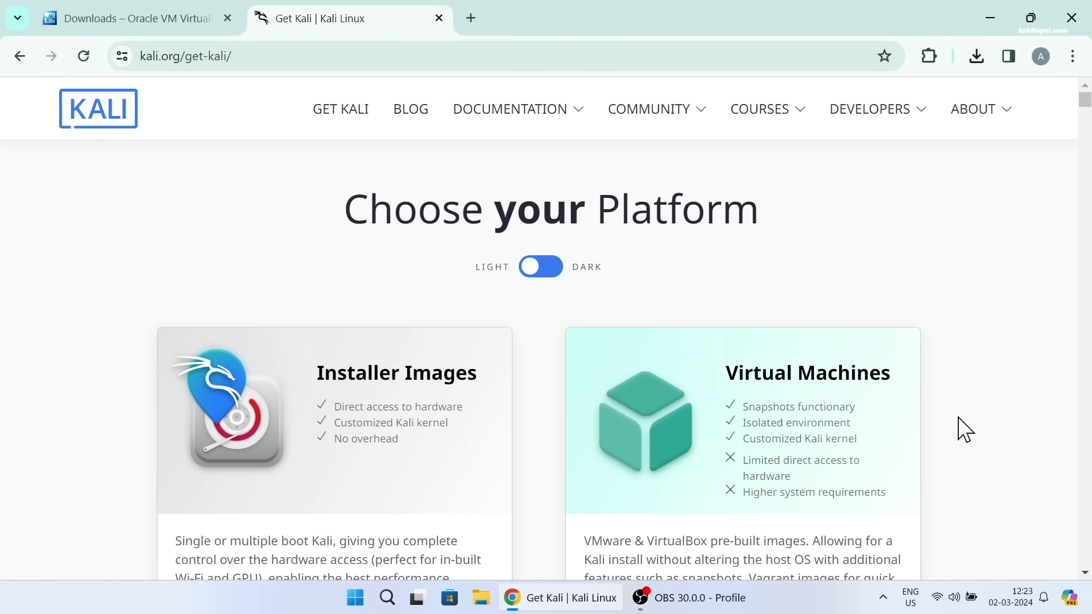
{"action": "scroll", "coordinate": [896, 319], "scroll_direction": "down", "scroll_amount": 6}
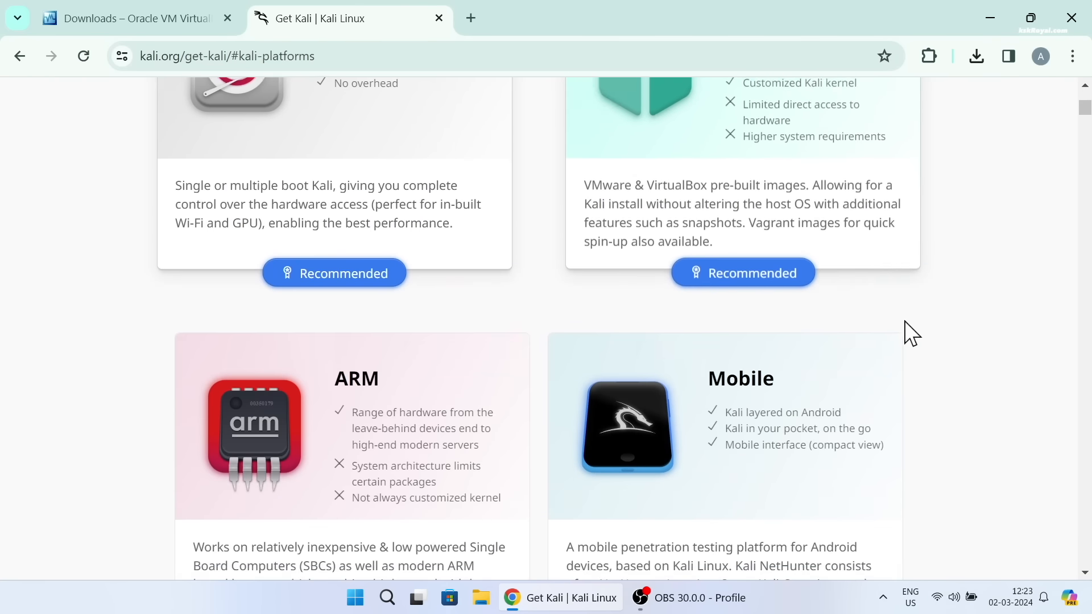
{"action": "scroll", "coordinate": [910, 334], "scroll_direction": "down", "scroll_amount": 20}
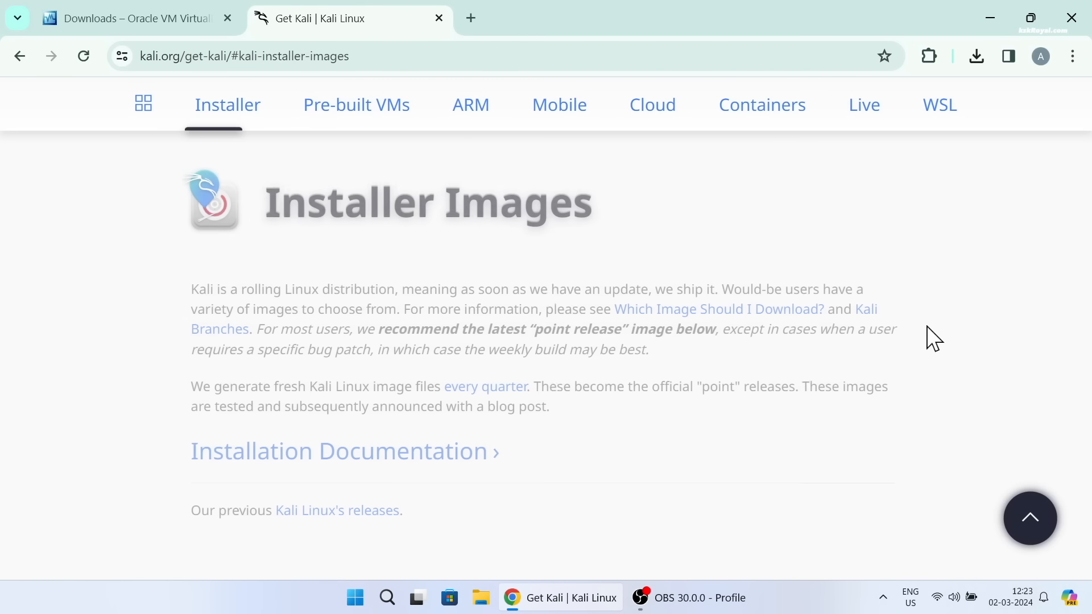
{"action": "triple_click", "coordinate": [326, 206]}
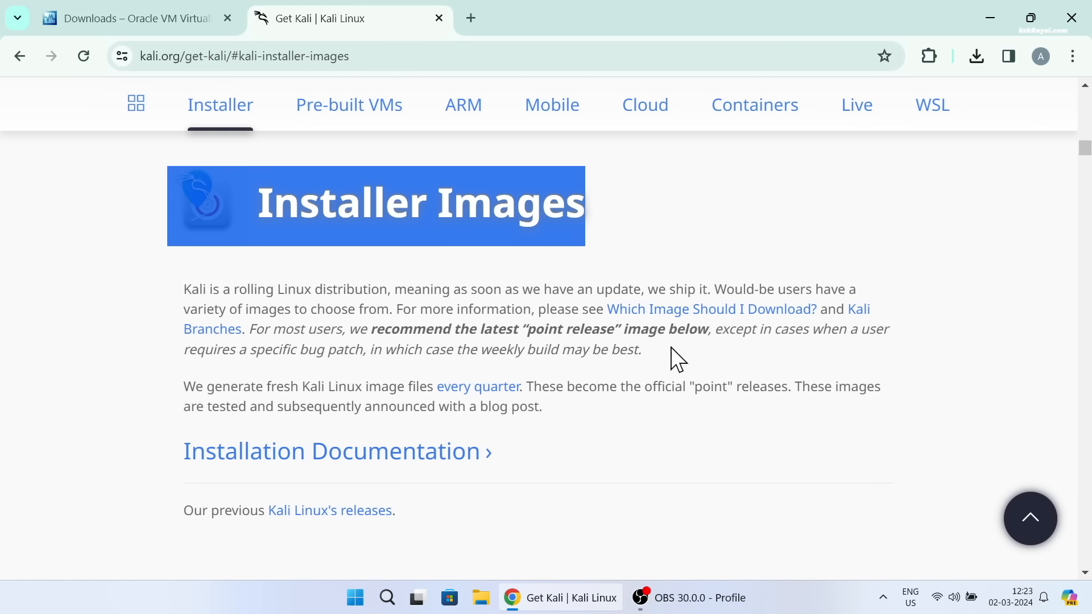
- Download the recommended 64-bit Kali Linux 2024.1 Installer ISO and check it in the recent downloads
{"action": "scroll", "coordinate": [675, 357], "scroll_direction": "down", "scroll_amount": 5}
{"action": "scroll", "coordinate": [626, 329], "scroll_direction": "down", "scroll_amount": 2}
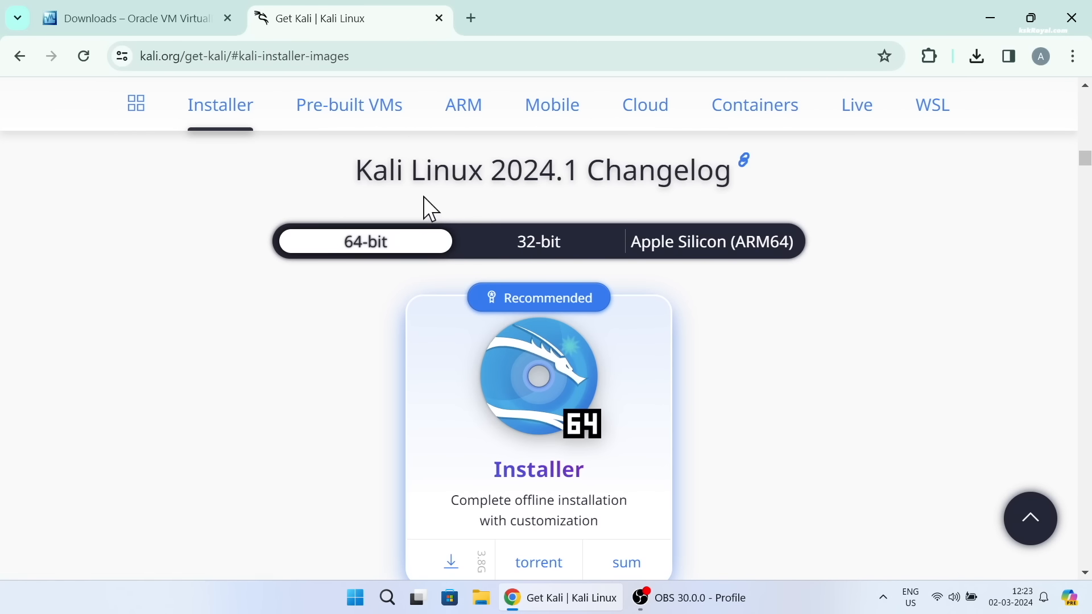
{"action": "scroll", "coordinate": [466, 208], "scroll_direction": "down", "scroll_amount": 2}
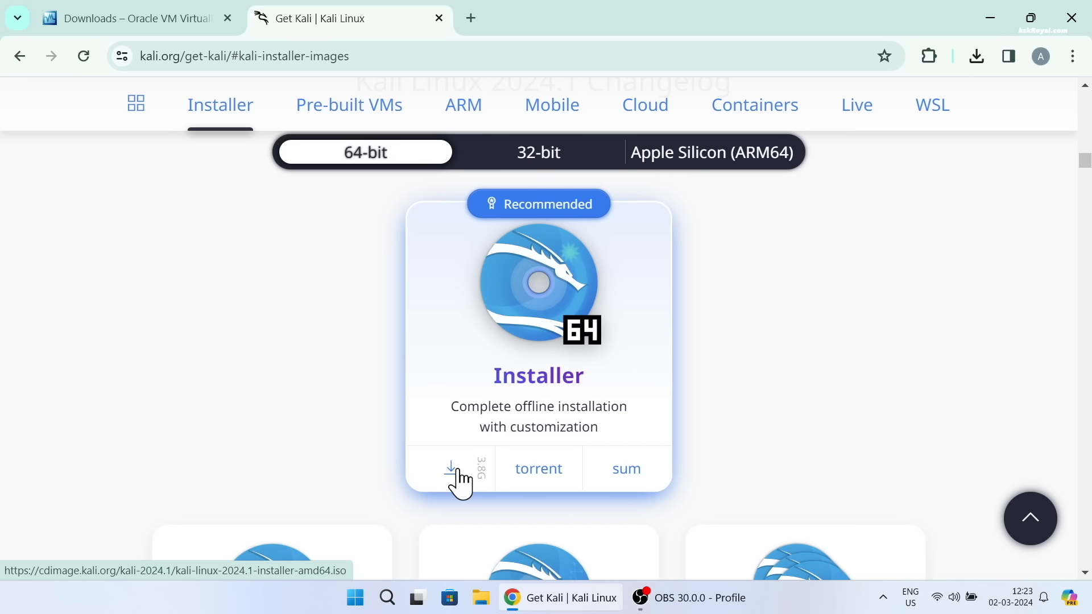
{"action": "scroll", "coordinate": [461, 482], "scroll_direction": "down", "scroll_amount": 4}
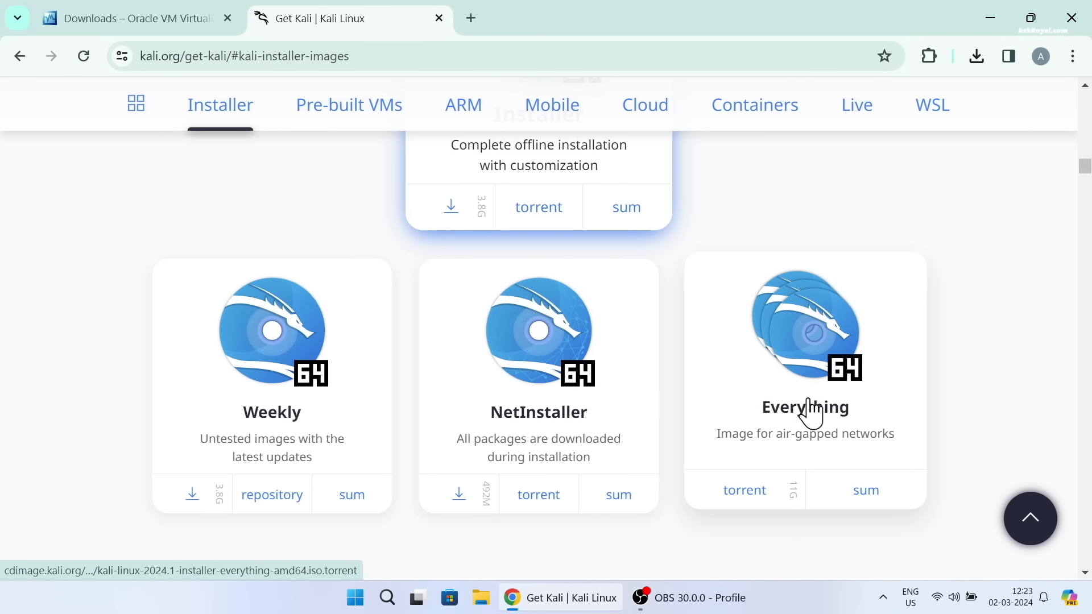
{"action": "scroll", "coordinate": [834, 401], "scroll_direction": "up", "scroll_amount": 4}
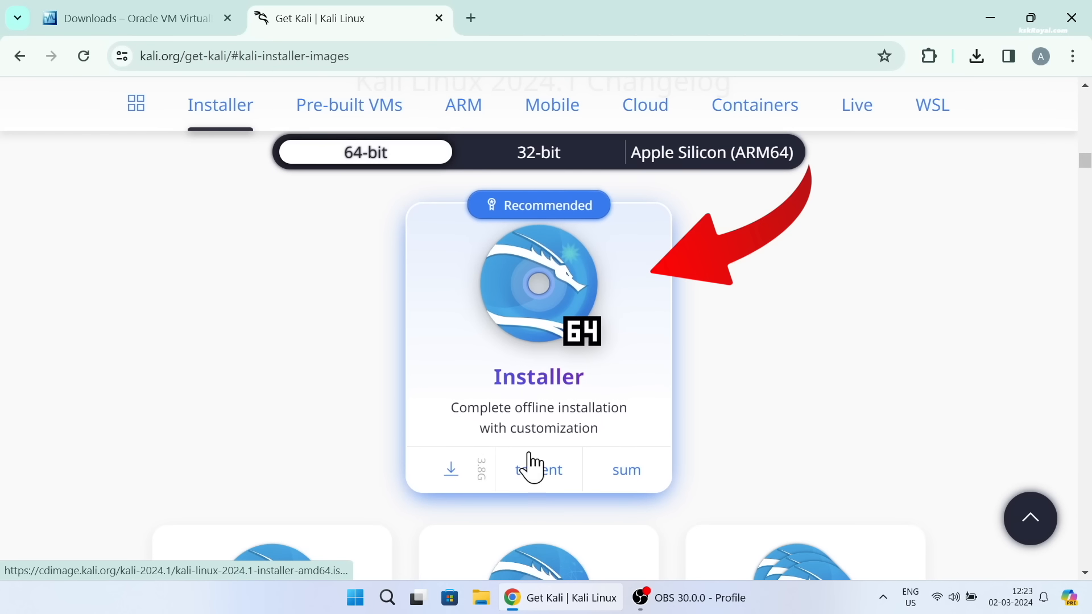
{"action": "left_click", "coordinate": [452, 469]}
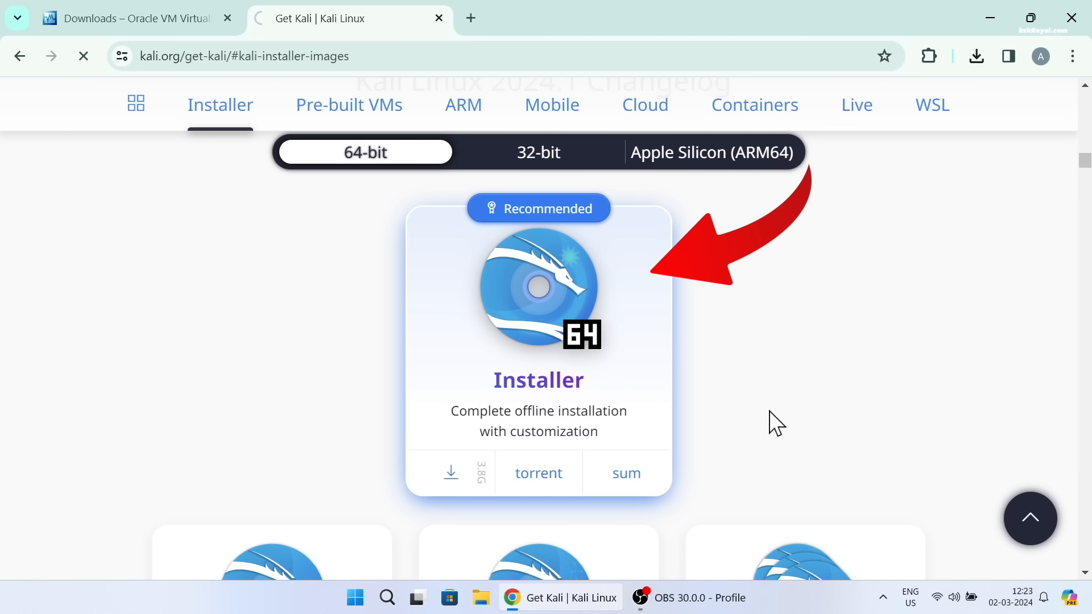
{"action": "left_click", "coordinate": [976, 55]}
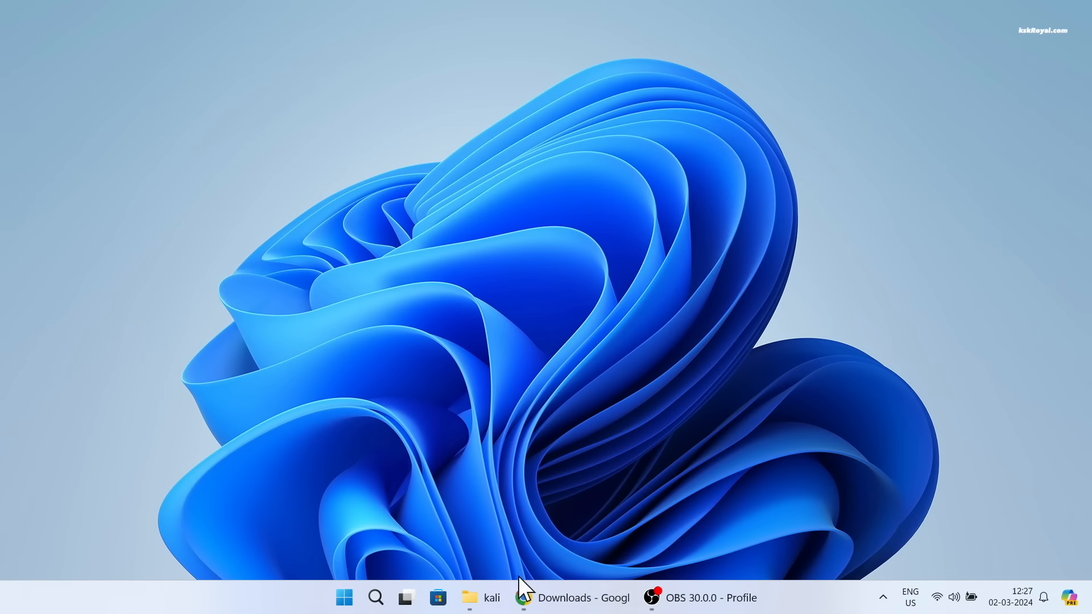
- In File Explorer, run VirtualBox-7.0.14-161095-Win.exe from the kali folder in Documents and allow it to make changes to the device
{"action": "left_click", "coordinate": [480, 597]}
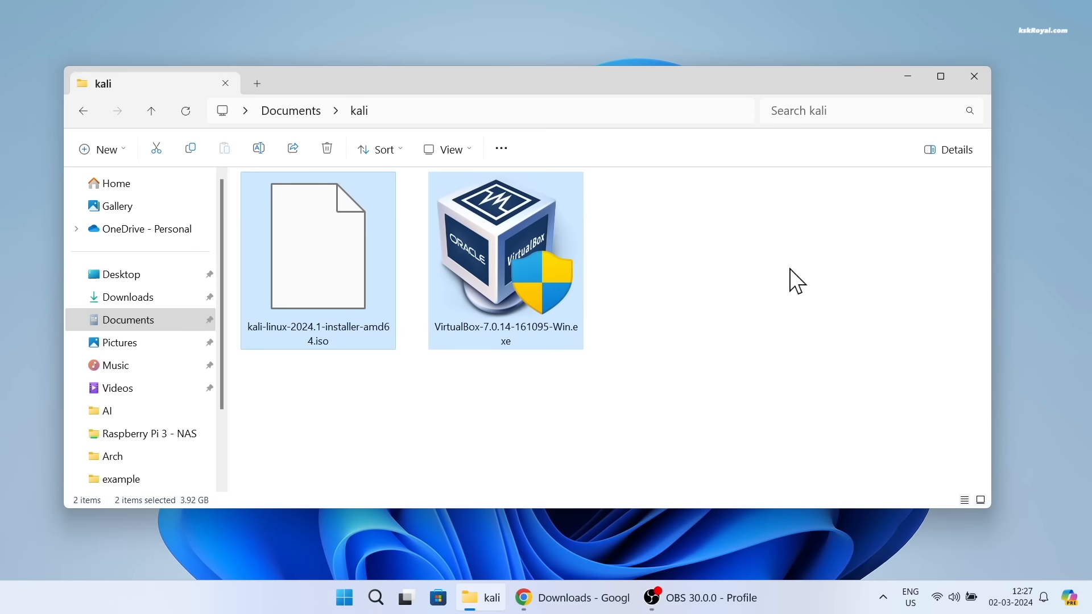
{"action": "left_click", "coordinate": [688, 264]}
{"action": "left_click_drag", "start_coordinate": [734, 402], "coordinate": [351, 219]}
{"action": "double_click", "coordinate": [528, 254]}
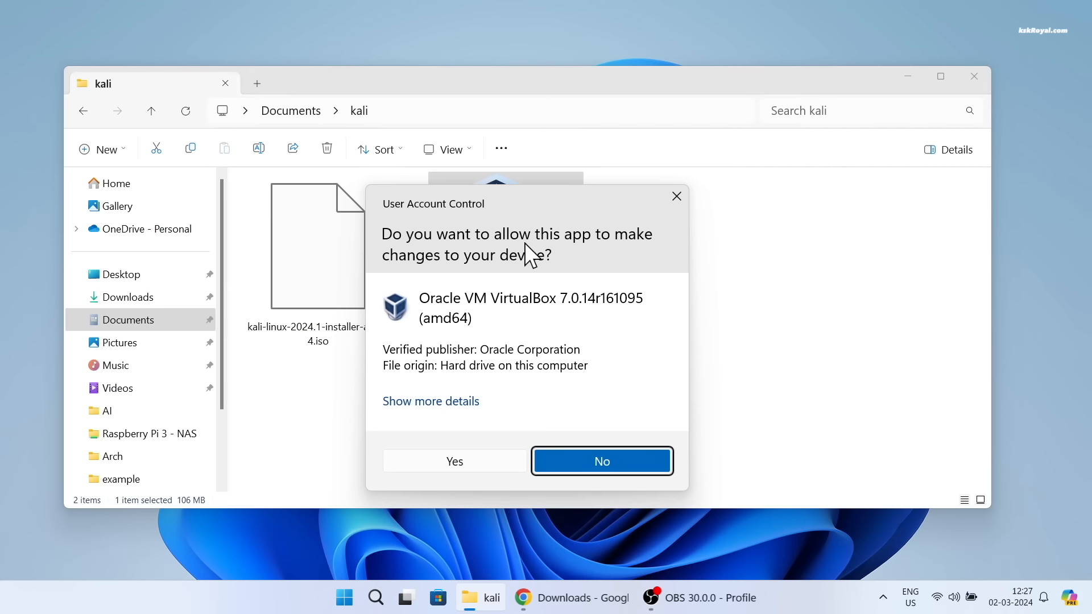
{"action": "left_click", "coordinate": [464, 458]}
{"action": "left_click", "coordinate": [916, 73]}
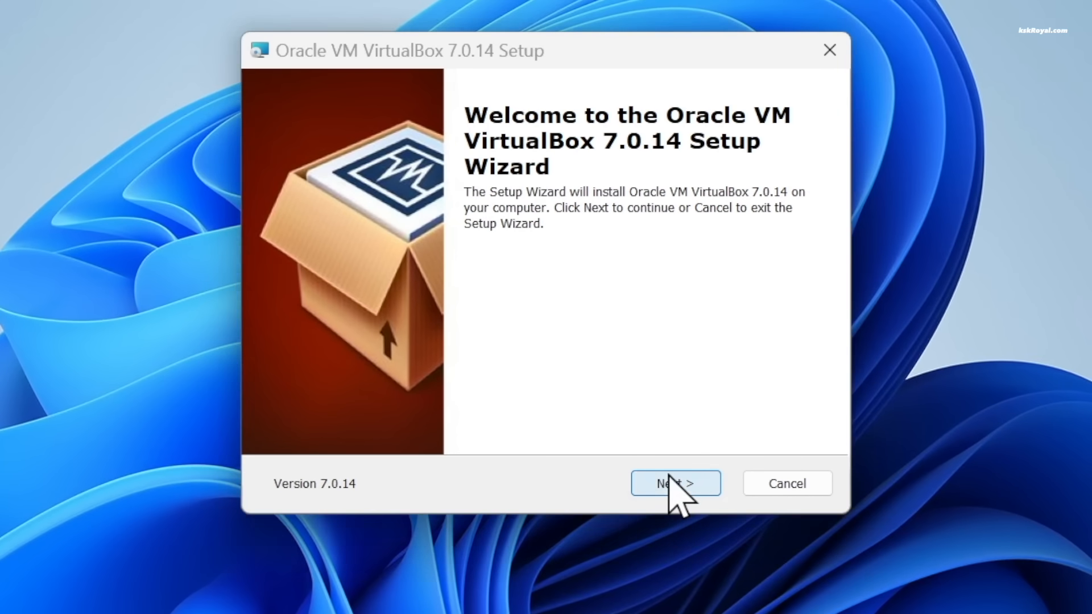
- Install VirtualBox 7.0.14, proceeding despite the missing Python dependencies, and finish setup with VirtualBox set to start after installation
{"action": "left_click", "coordinate": [620, 409]}
{"action": "left_click", "coordinate": [677, 482]}
{"action": "left_click", "coordinate": [677, 483]}
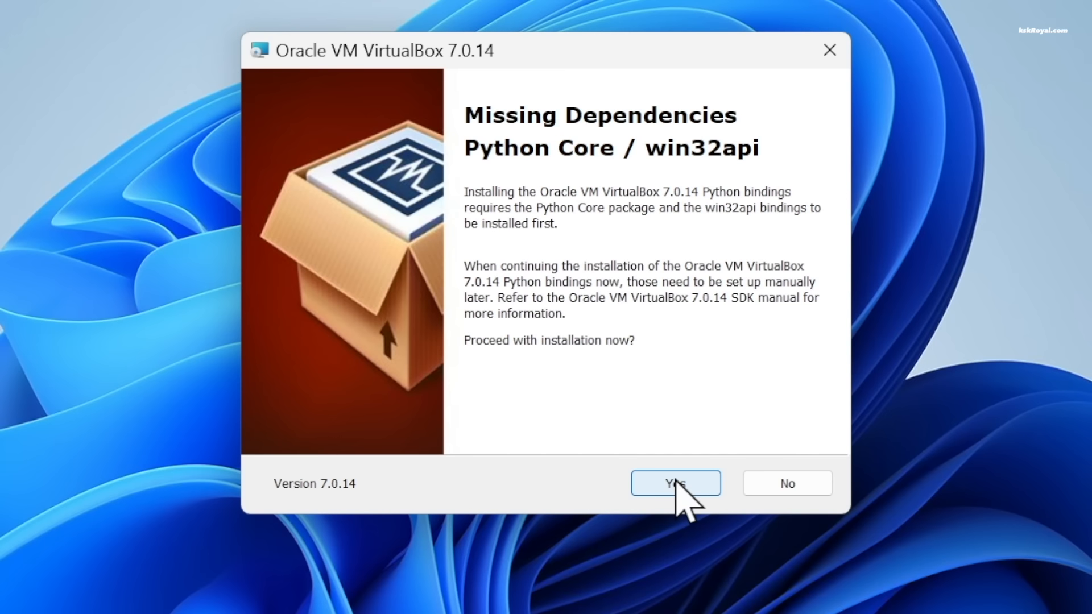
{"action": "left_click", "coordinate": [705, 478]}
{"action": "left_click", "coordinate": [705, 478]}
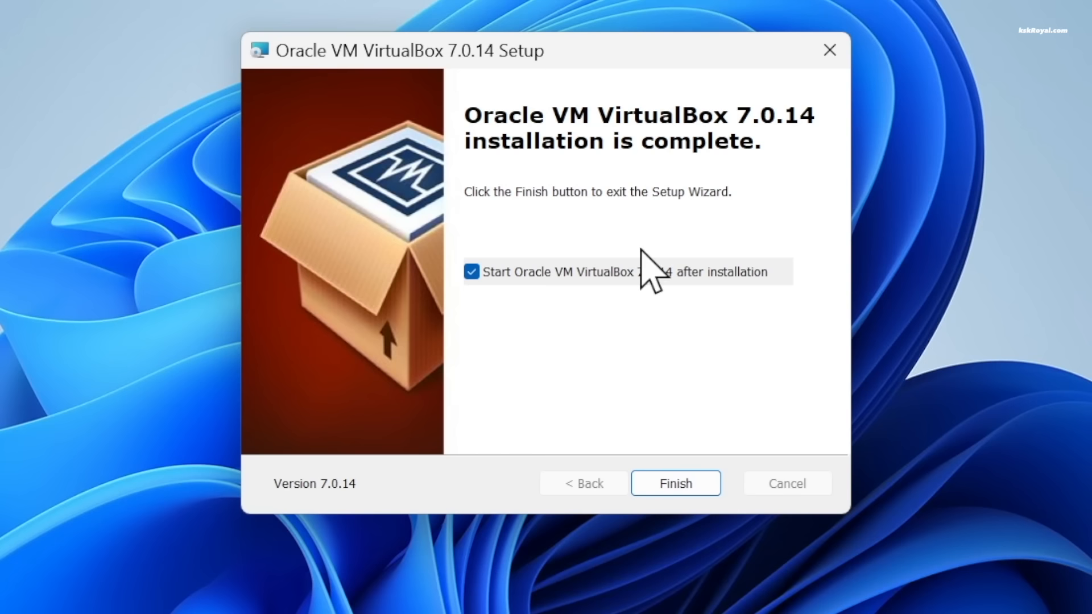
{"action": "left_click", "coordinate": [659, 484]}
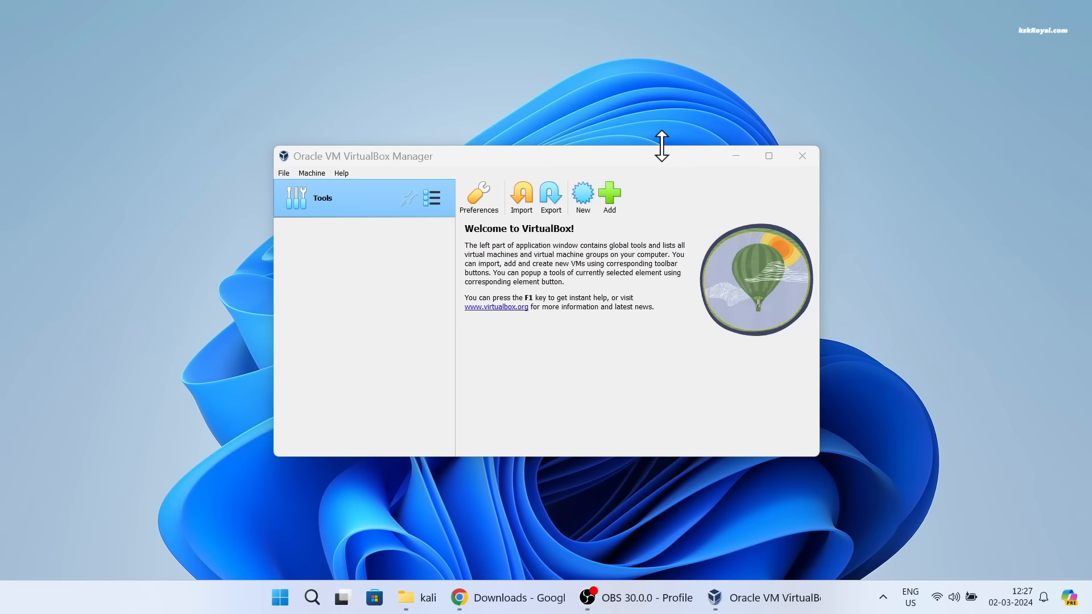
- Enlarge the VirtualBox Manager window and start creating a new virtual machine named KaliLinux2024
{"action": "left_click_drag", "start_coordinate": [675, 50], "coordinate": [646, 83]}
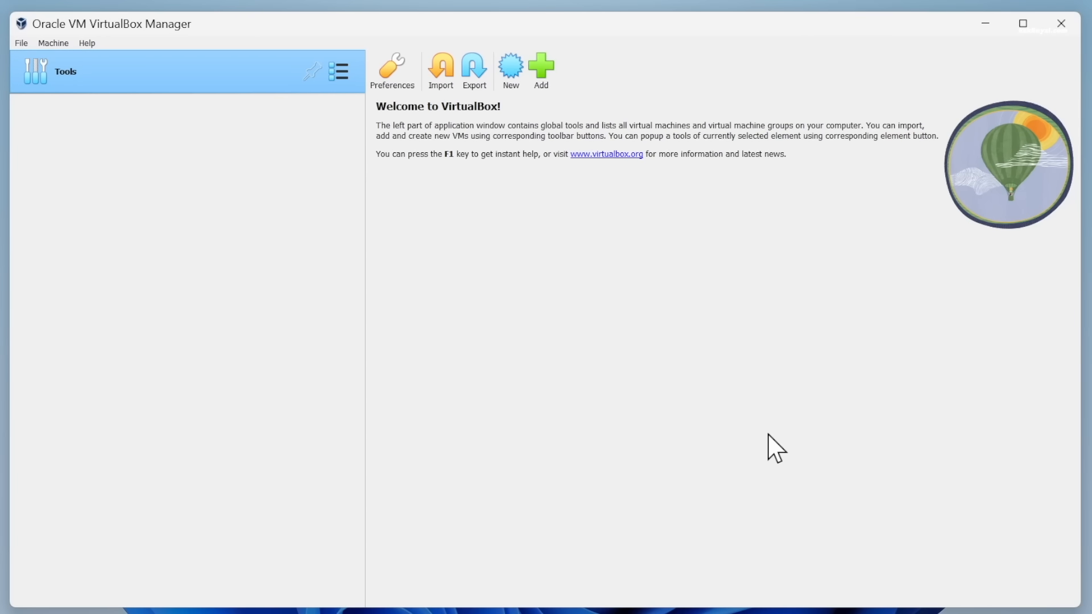
{"action": "left_click", "coordinate": [510, 85]}
{"action": "type", "text": "KaliLinux2024"}
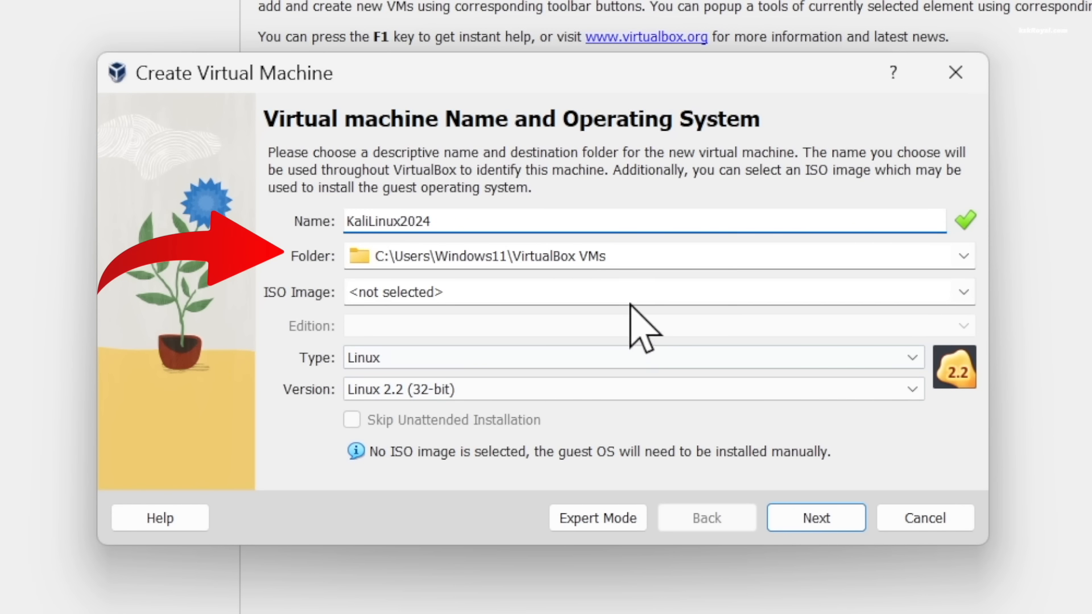
- Keep the default machine folder, set the version to Debian (64-bit) and continue to the hardware settings
{"action": "left_click", "coordinate": [691, 257]}
{"action": "left_click_drag", "start_coordinate": [692, 257], "coordinate": [348, 257]}
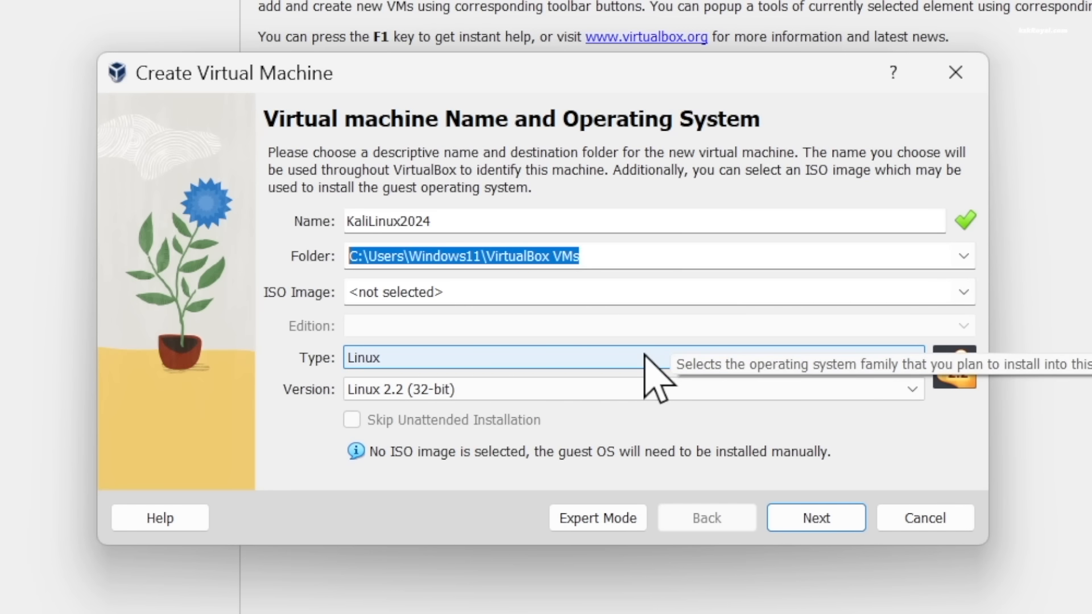
{"action": "left_click", "coordinate": [626, 392]}
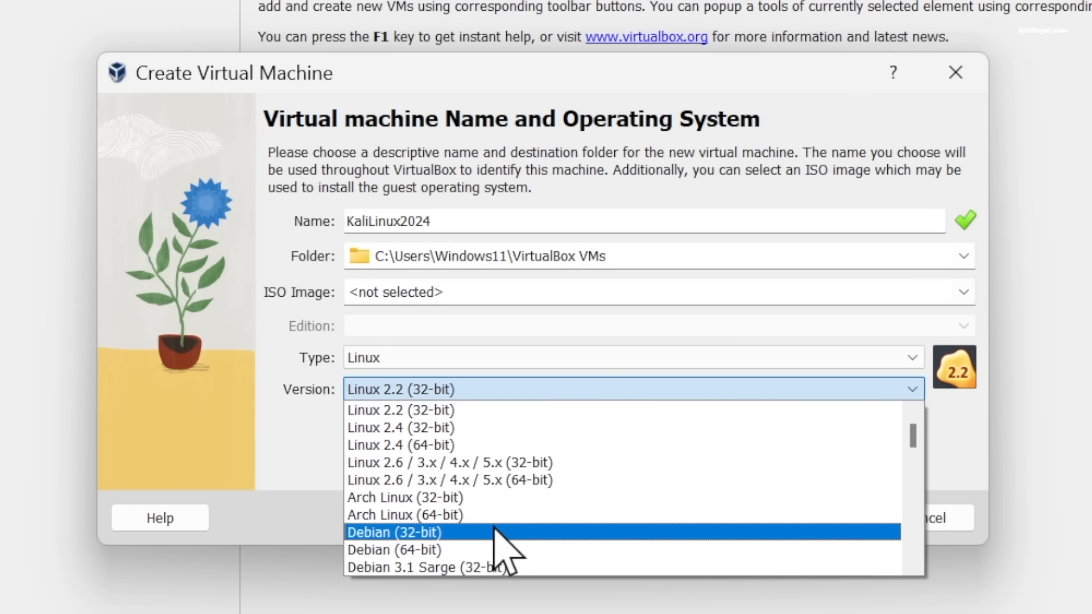
{"action": "left_click", "coordinate": [493, 550]}
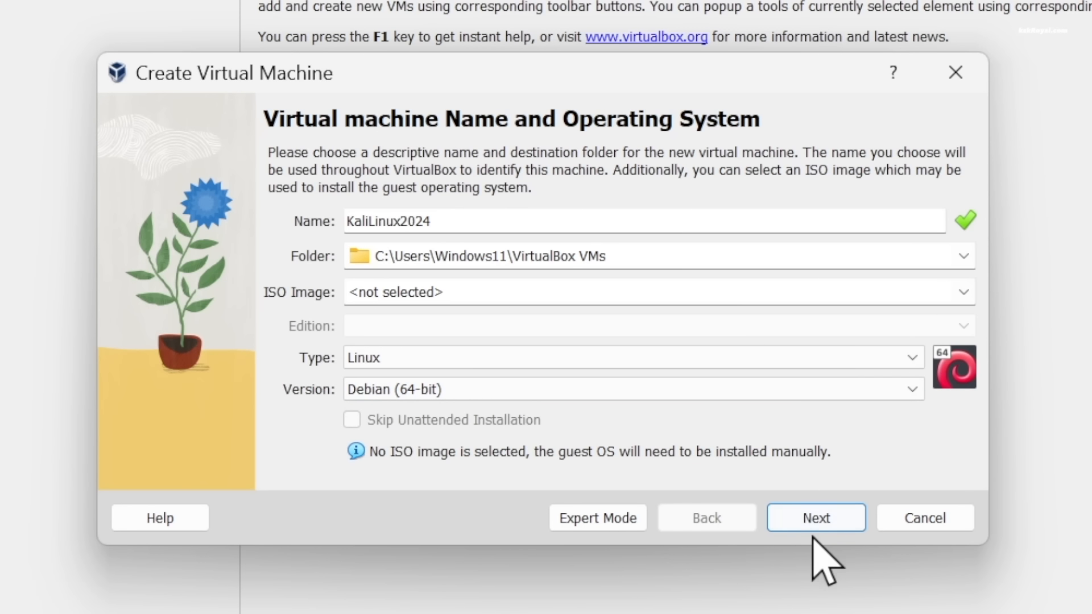
{"action": "left_click", "coordinate": [819, 520]}
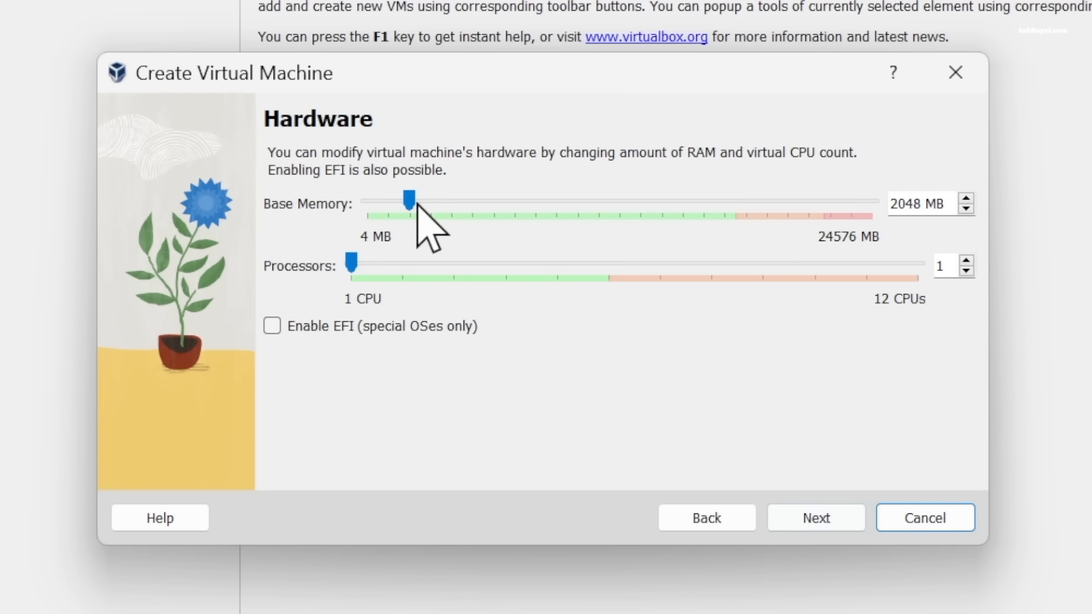
- Allocate 10535 MB of base memory and 4 processors to the virtual machine and continue to the hard disk settings
{"action": "left_click_drag", "start_coordinate": [409, 200], "coordinate": [588, 229]}
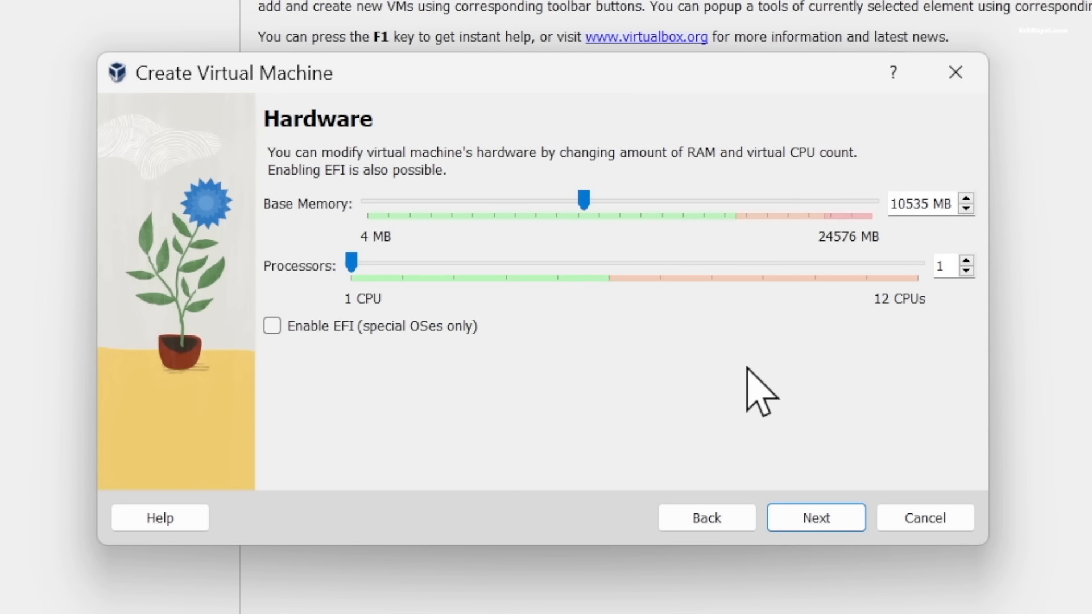
{"action": "left_click_drag", "start_coordinate": [348, 257], "coordinate": [485, 263]}
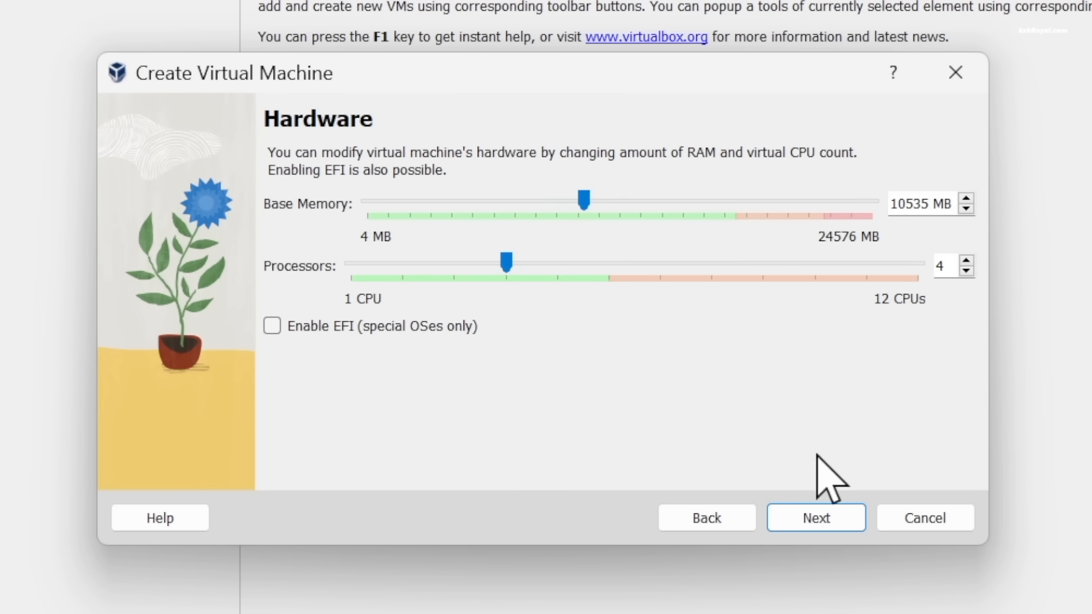
{"action": "left_click", "coordinate": [836, 527]}
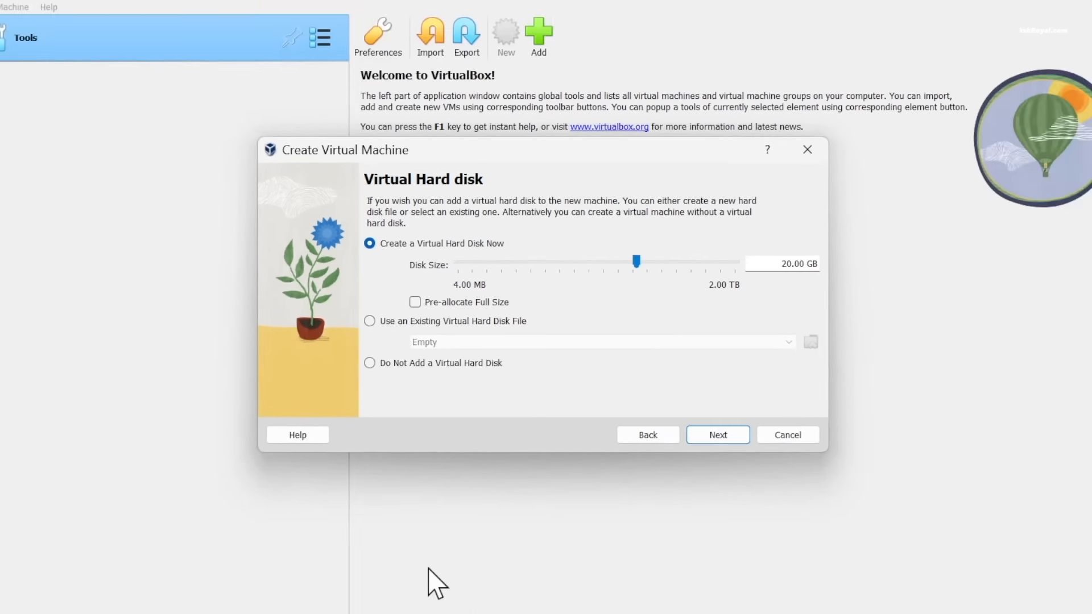
- Switch to File Explorer to check the free space on Local Disk (C:), and return to the virtual machine setup
{"action": "left_click", "coordinate": [431, 592]}
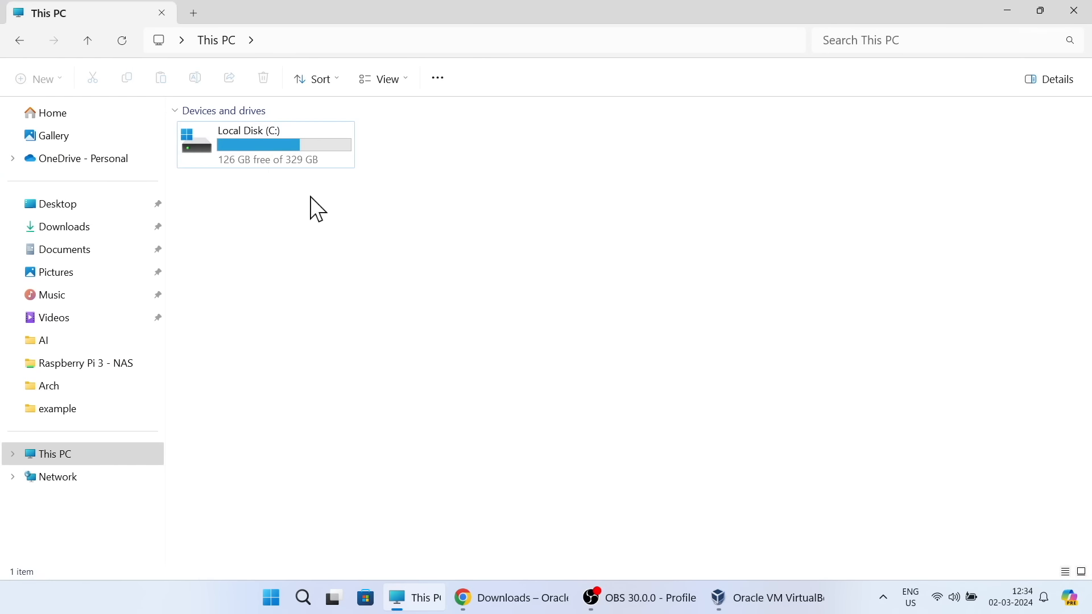
{"action": "left_click", "coordinate": [255, 161]}
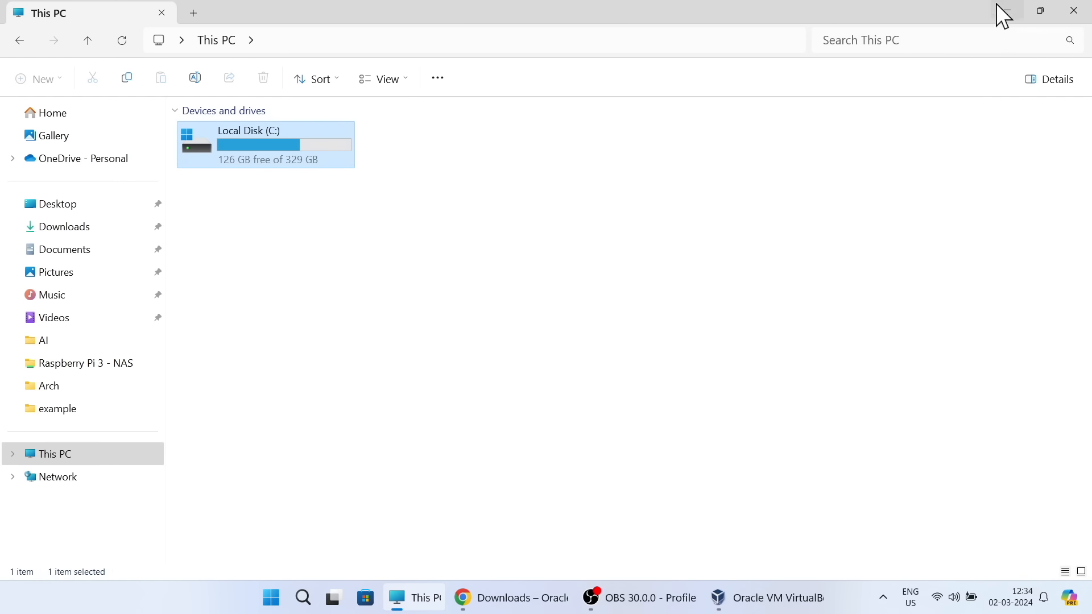
{"action": "left_click", "coordinate": [1008, 10]}
- Set the new virtual hard disk size to 53.58 GB and finish creating the virtual machine
{"action": "left_click_drag", "start_coordinate": [619, 267], "coordinate": [633, 271]}
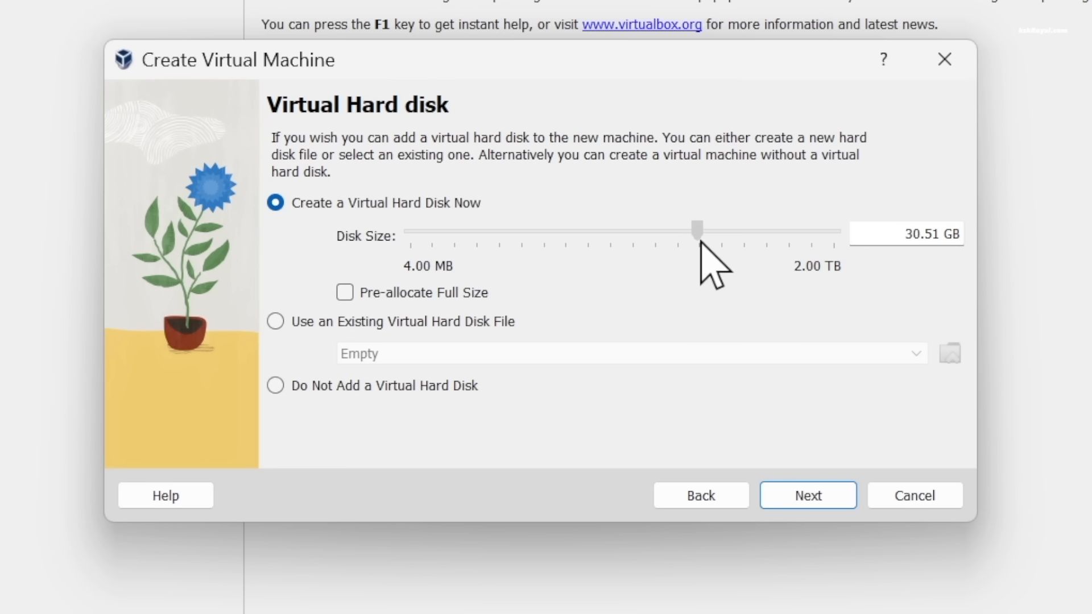
{"action": "left_click_drag", "start_coordinate": [710, 241], "coordinate": [718, 246]}
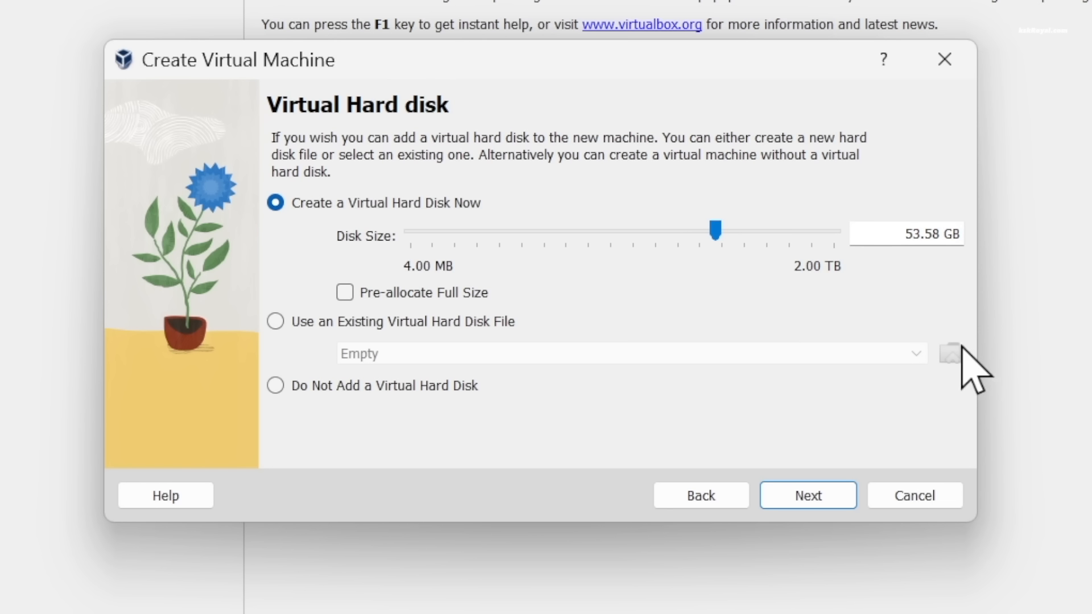
{"action": "left_click", "coordinate": [827, 499]}
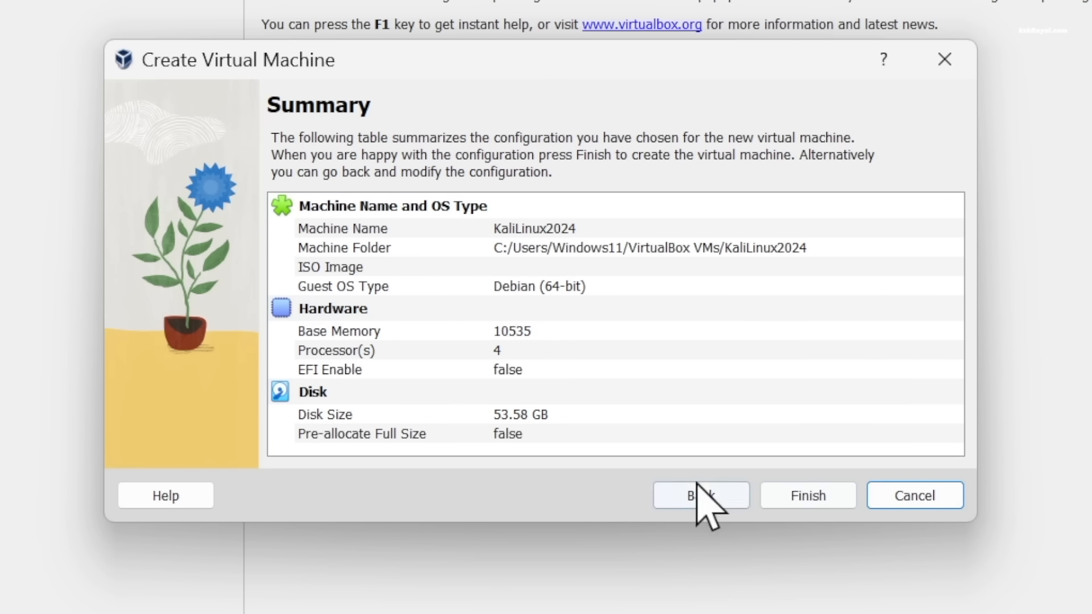
{"action": "left_click", "coordinate": [789, 496]}
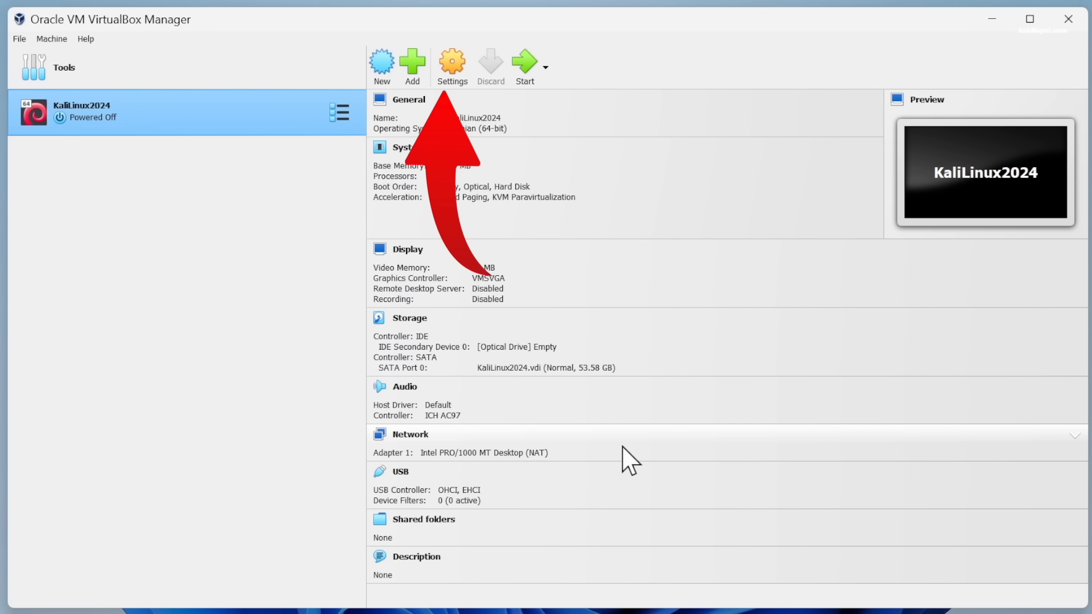
- In the KaliLinux2024 settings, set the shared clipboard to Bidirectional and leave Drag'n'Drop disabled
{"action": "key", "text": "ctrl+s"}
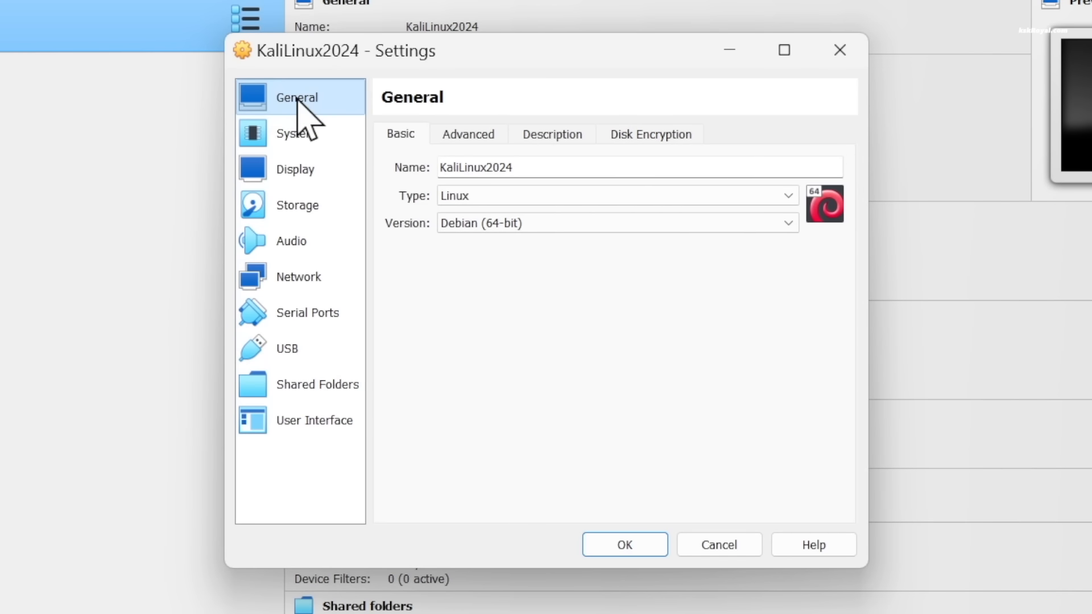
{"action": "left_click", "coordinate": [484, 135]}
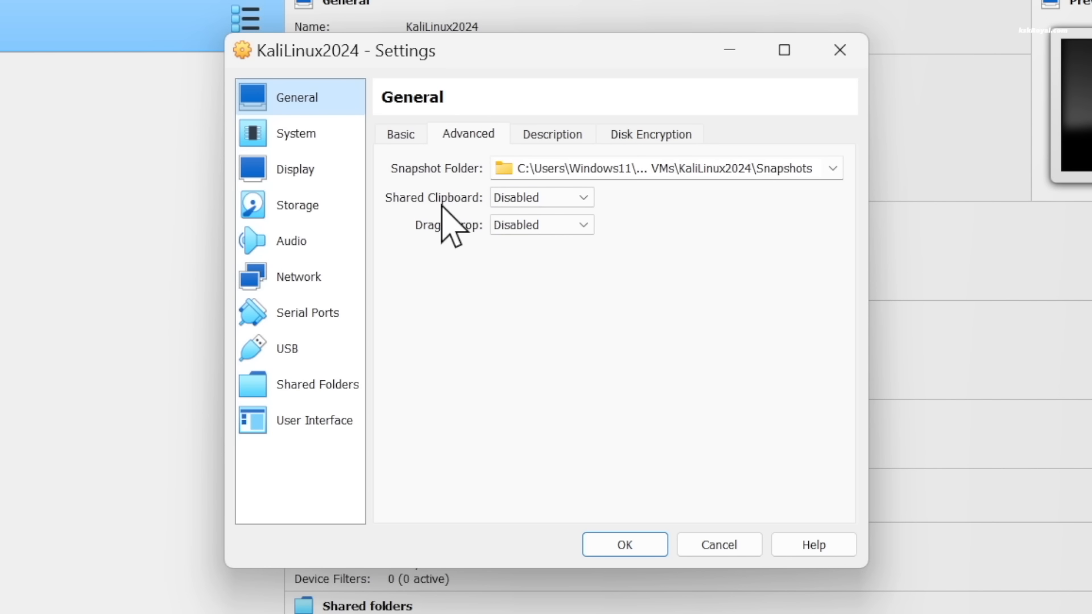
{"action": "left_click", "coordinate": [554, 198]}
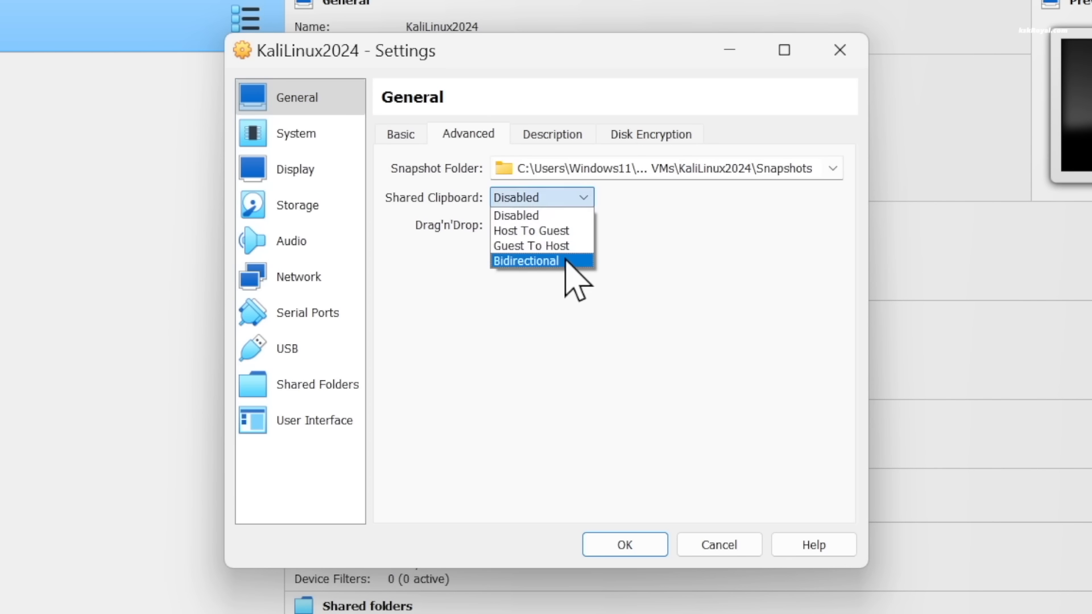
{"action": "left_click", "coordinate": [585, 261]}
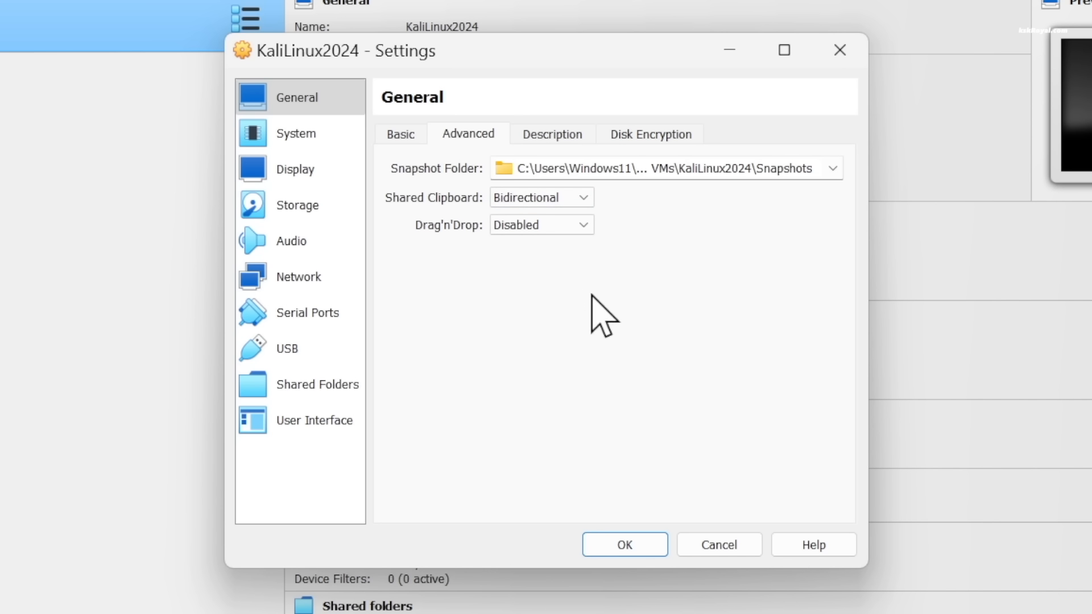
{"action": "left_click", "coordinate": [576, 225]}
{"action": "left_click", "coordinate": [603, 299]}
{"action": "left_click", "coordinate": [572, 226]}
{"action": "left_click", "coordinate": [575, 245]}
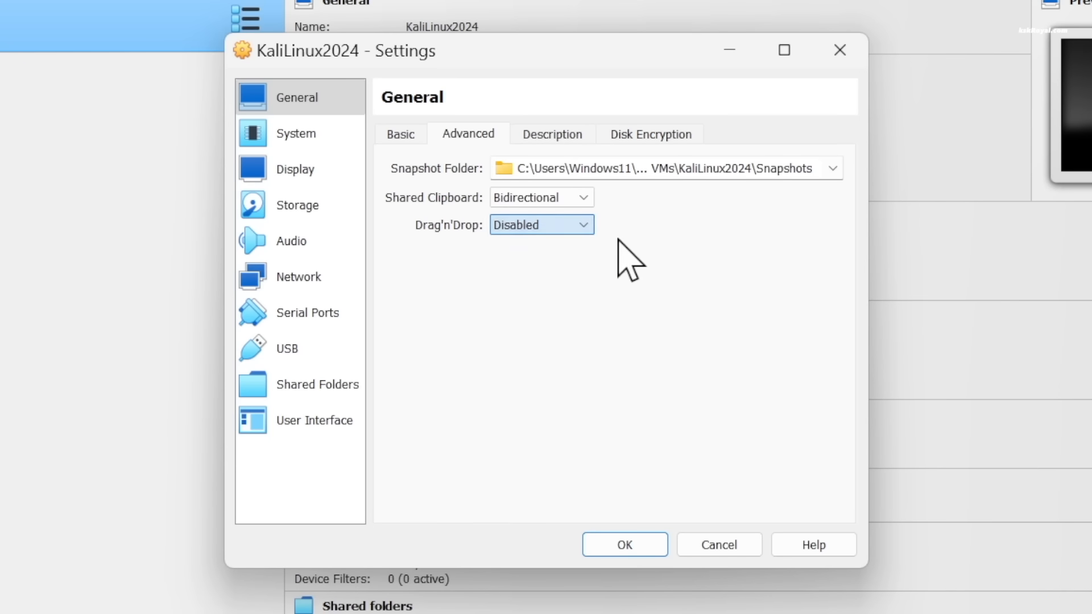
- Set the display's video memory to 128 MB, keep the VMSVGA graphics controller and enable 3D acceleration
{"action": "left_click", "coordinate": [279, 175]}
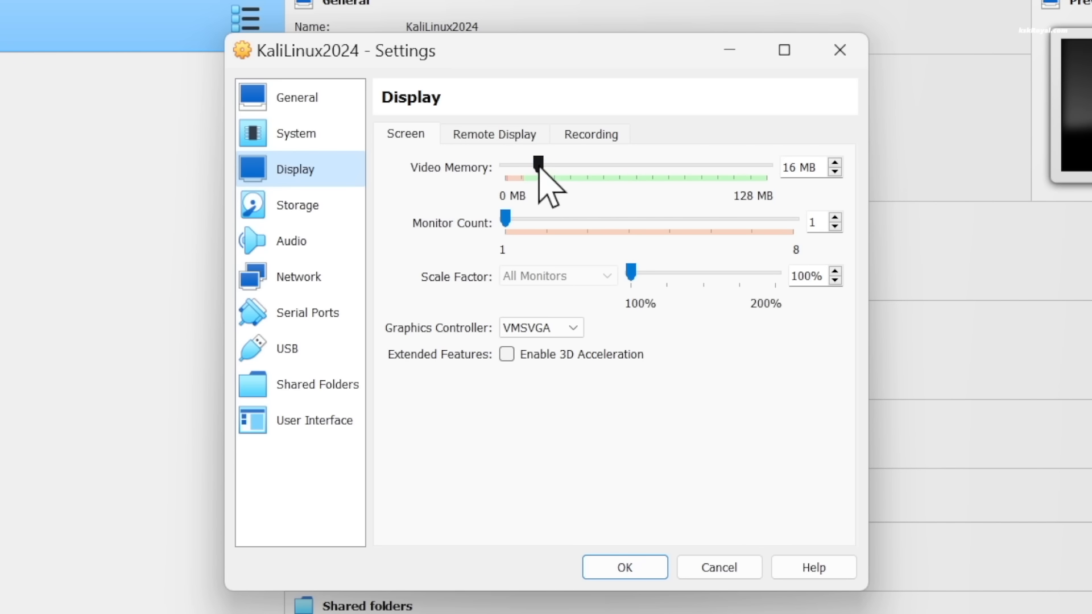
{"action": "left_click_drag", "start_coordinate": [541, 166], "coordinate": [790, 162]}
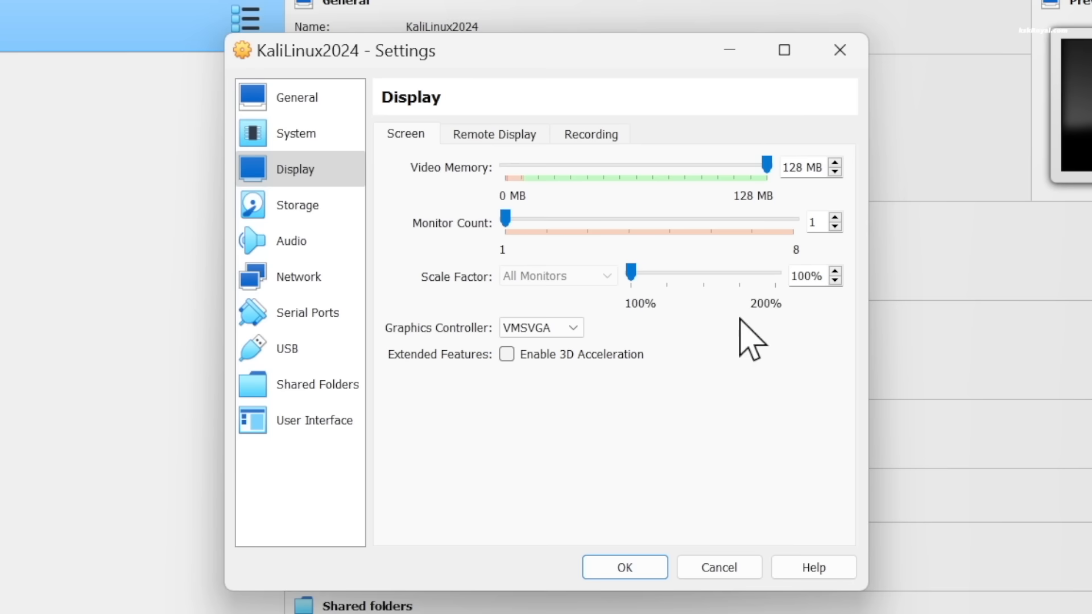
{"action": "left_click", "coordinate": [546, 329]}
{"action": "left_click", "coordinate": [695, 397]}
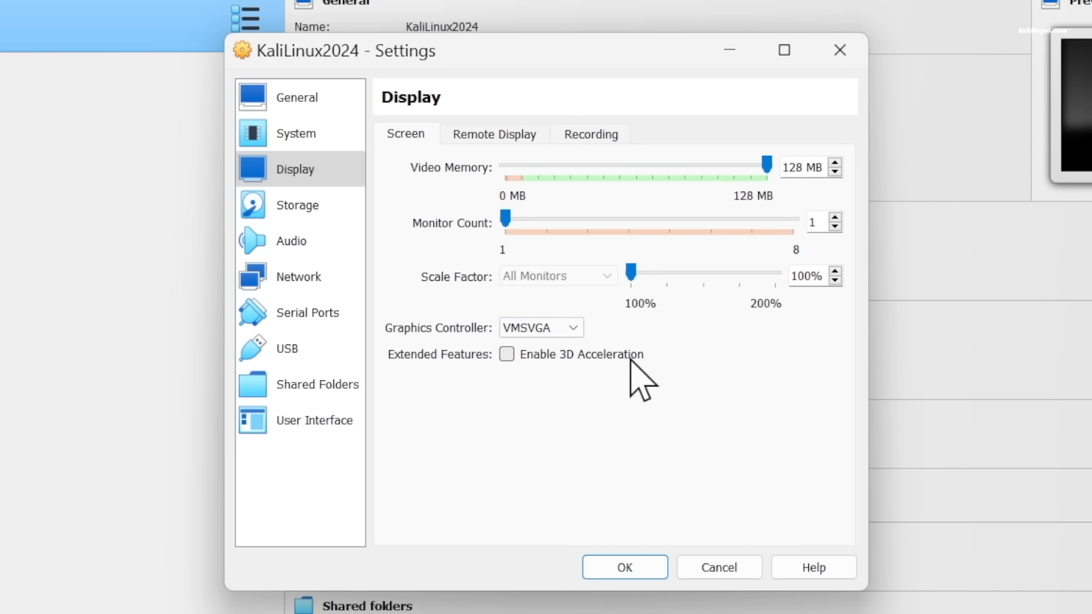
{"action": "left_click", "coordinate": [506, 356]}
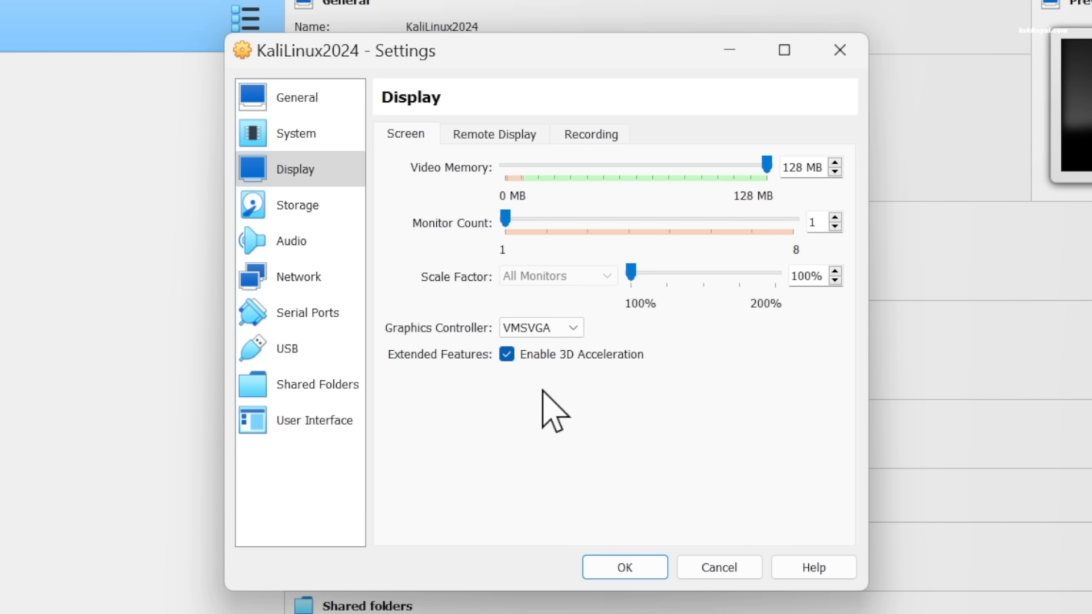
- Attach kali-linux-2024.1-installer-amd64.iso from the kali folder in Documents to the empty IDE optical drive
{"action": "left_click", "coordinate": [301, 207]}
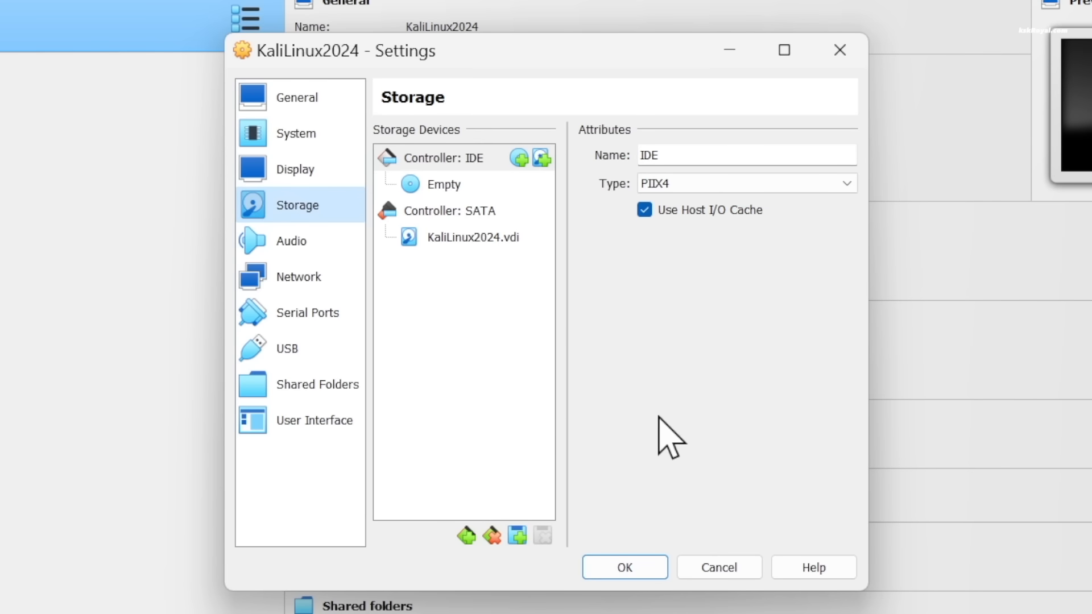
{"action": "left_click", "coordinate": [476, 188]}
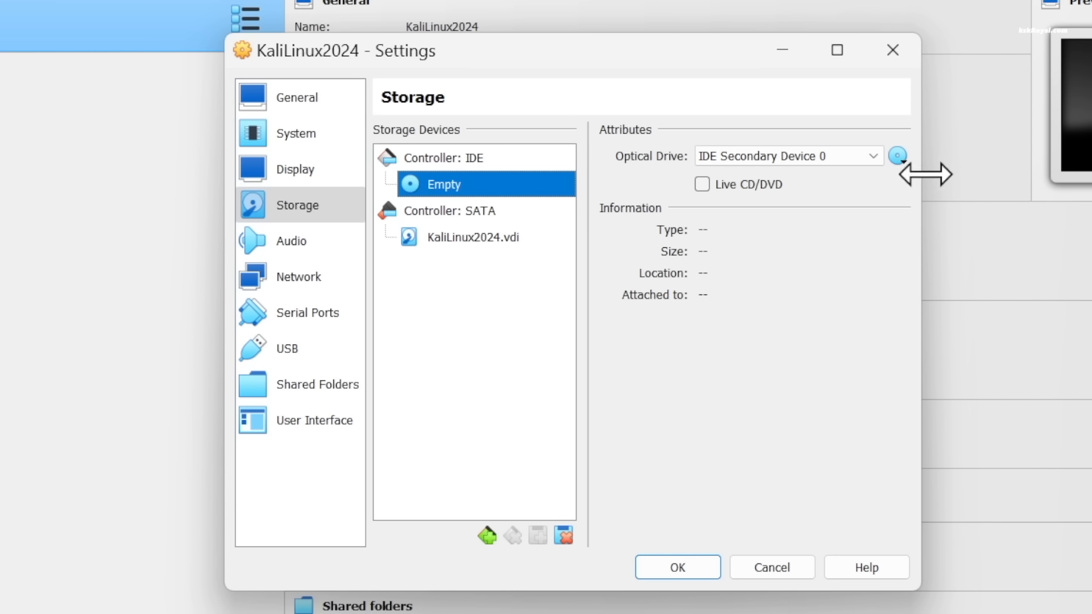
{"action": "left_click", "coordinate": [903, 161]}
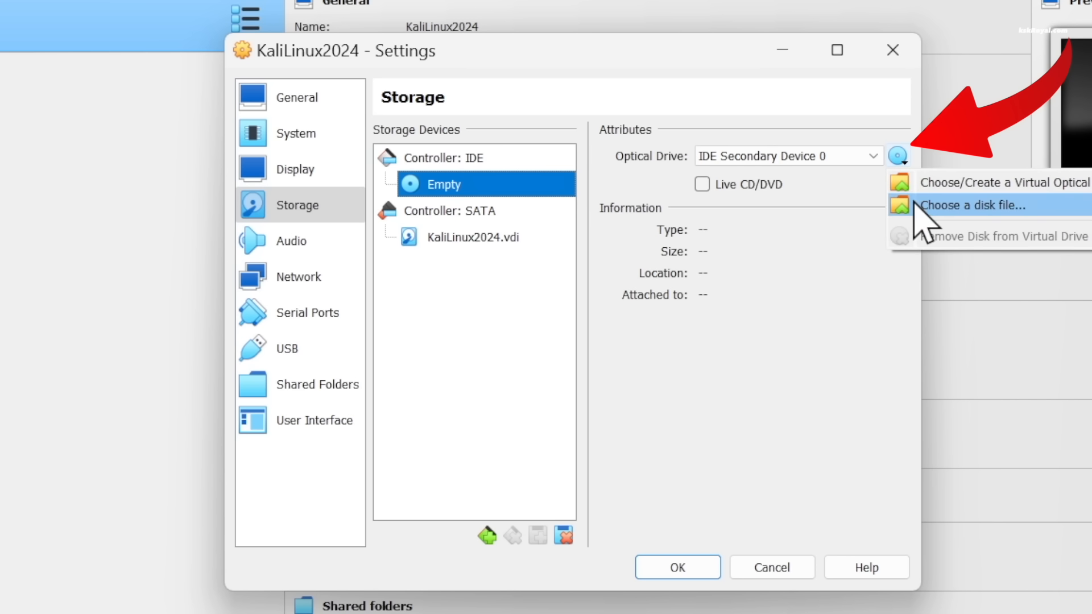
{"action": "left_click", "coordinate": [917, 209]}
{"action": "left_click", "coordinate": [317, 460]}
{"action": "double_click", "coordinate": [557, 266]}
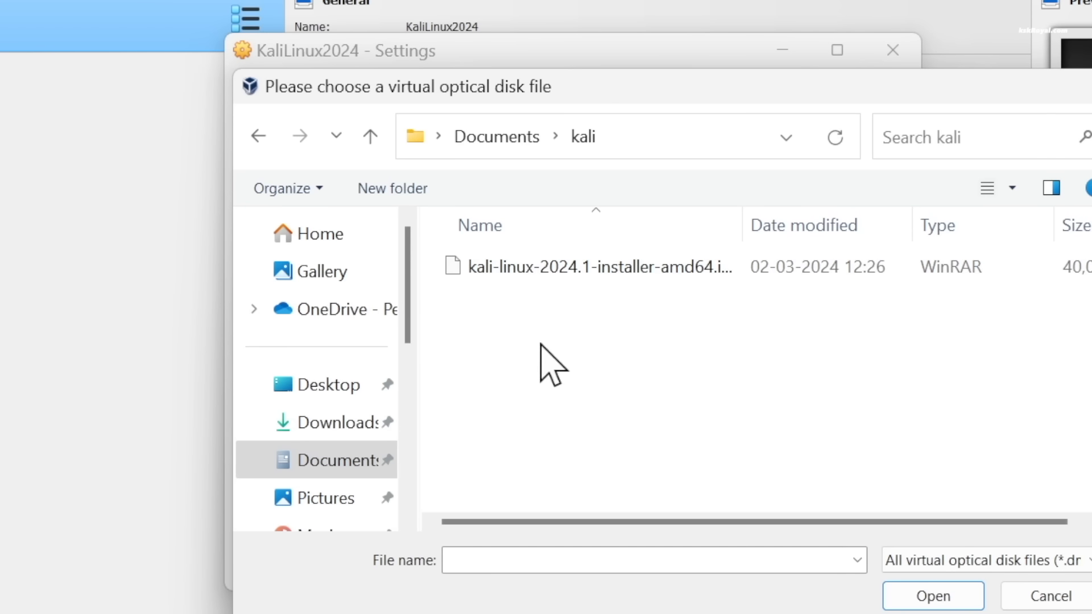
{"action": "left_click_drag", "start_coordinate": [743, 226], "coordinate": [863, 225]}
{"action": "left_click", "coordinate": [625, 270]}
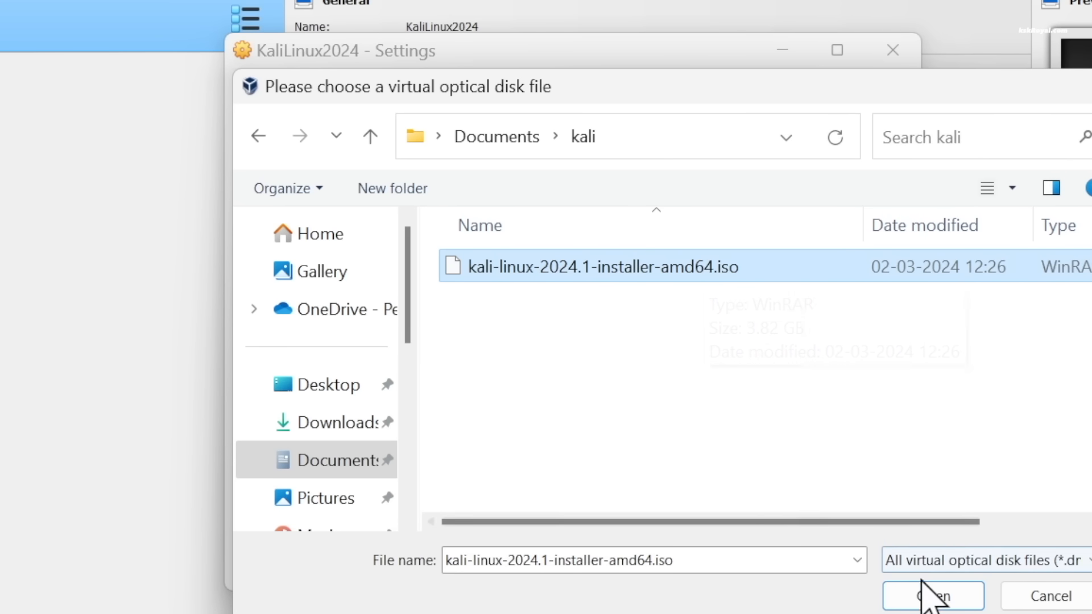
{"action": "left_click", "coordinate": [930, 594]}
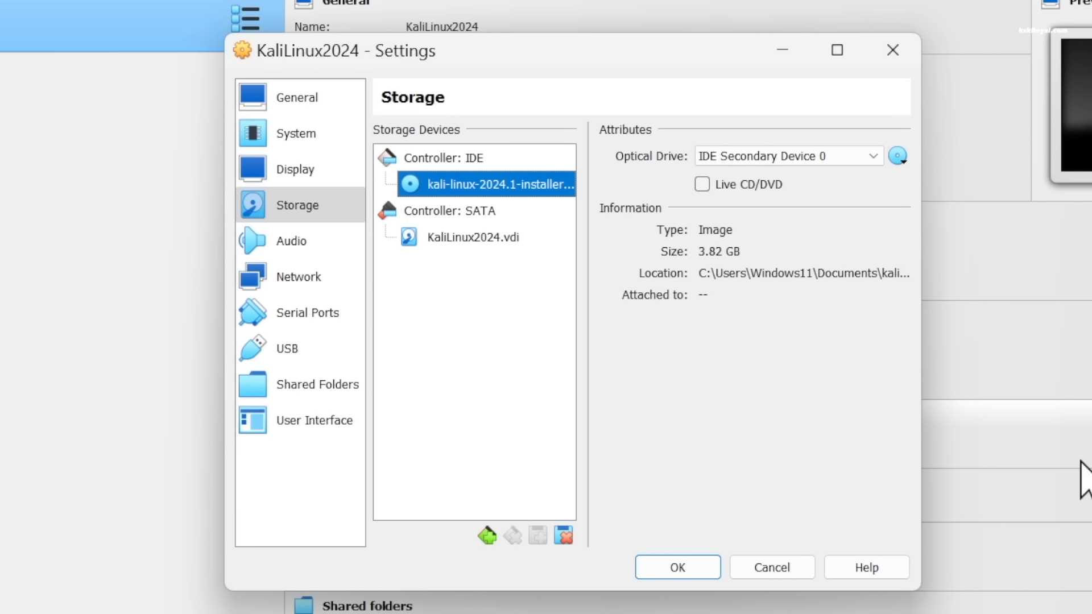
- Attach network Adapter 1 to Bridged Adapter and save the virtual machine's settings
{"action": "left_click", "coordinate": [278, 277]}
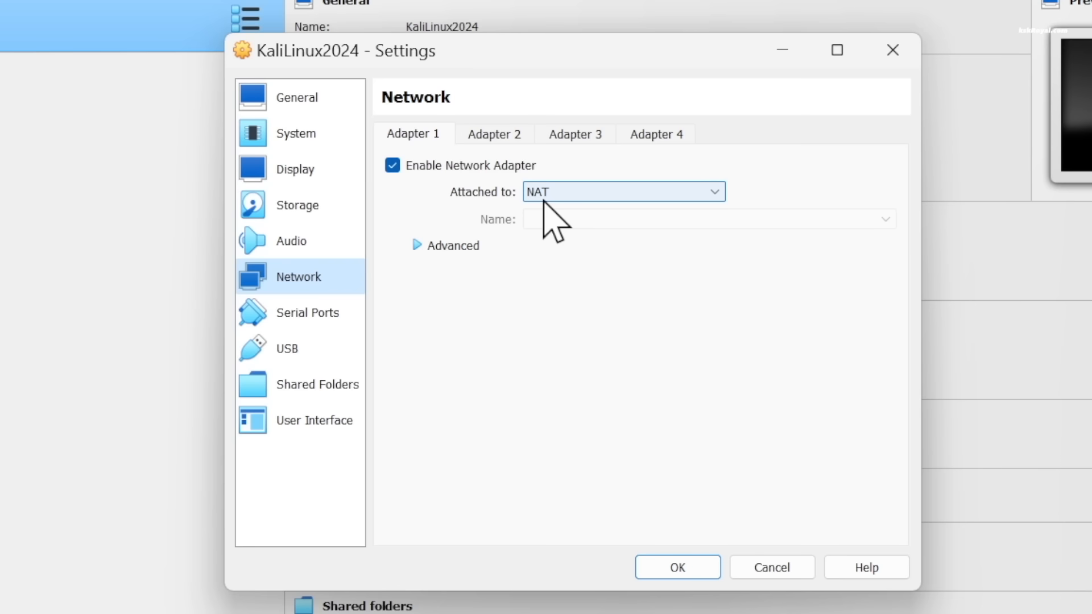
{"action": "left_click", "coordinate": [642, 196]}
{"action": "left_click", "coordinate": [696, 225]}
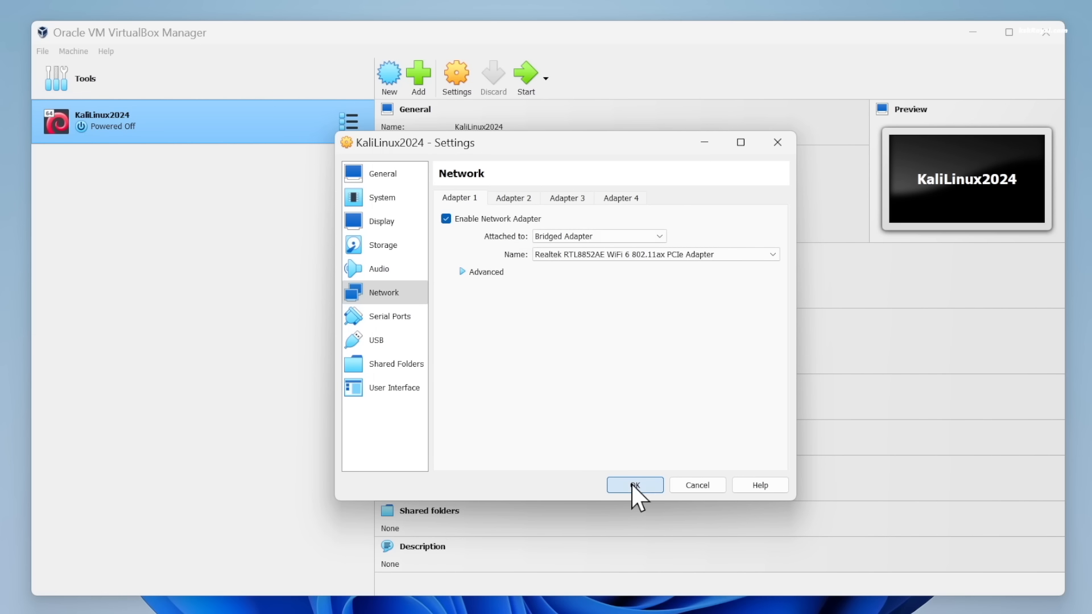
{"action": "left_click", "coordinate": [632, 486]}
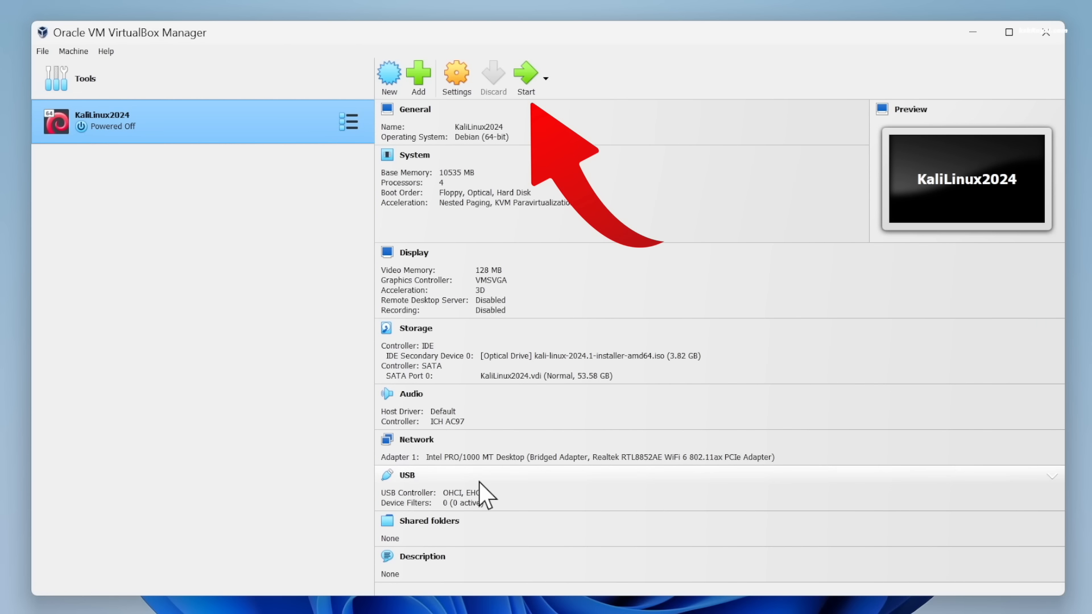
- Start the KaliLinux2024 virtual machine and allow it to capture the mouse and keyboard
{"action": "left_click", "coordinate": [530, 73]}
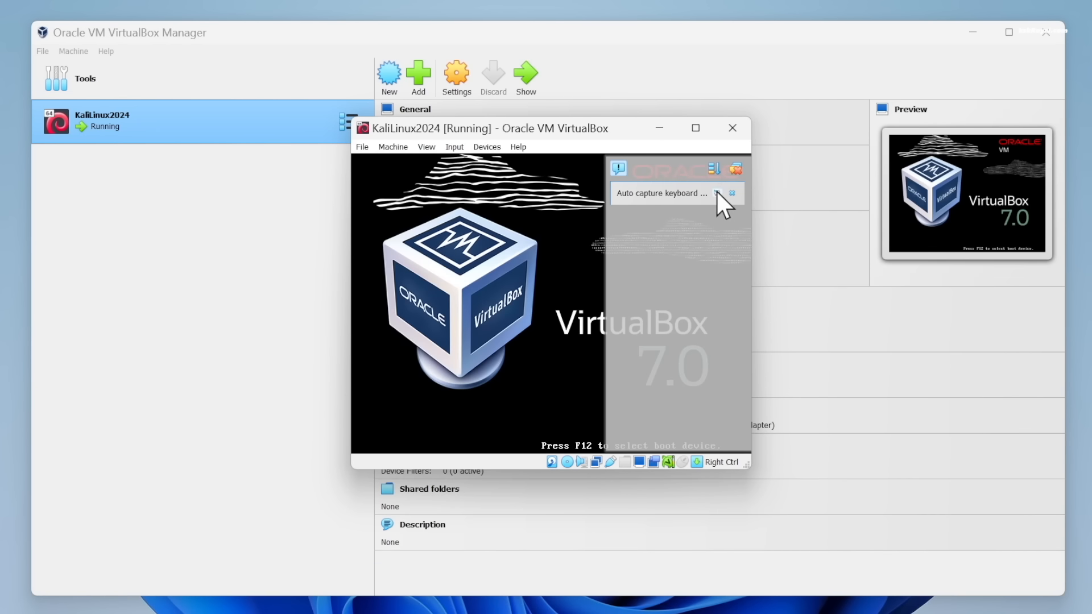
{"action": "left_click", "coordinate": [716, 192]}
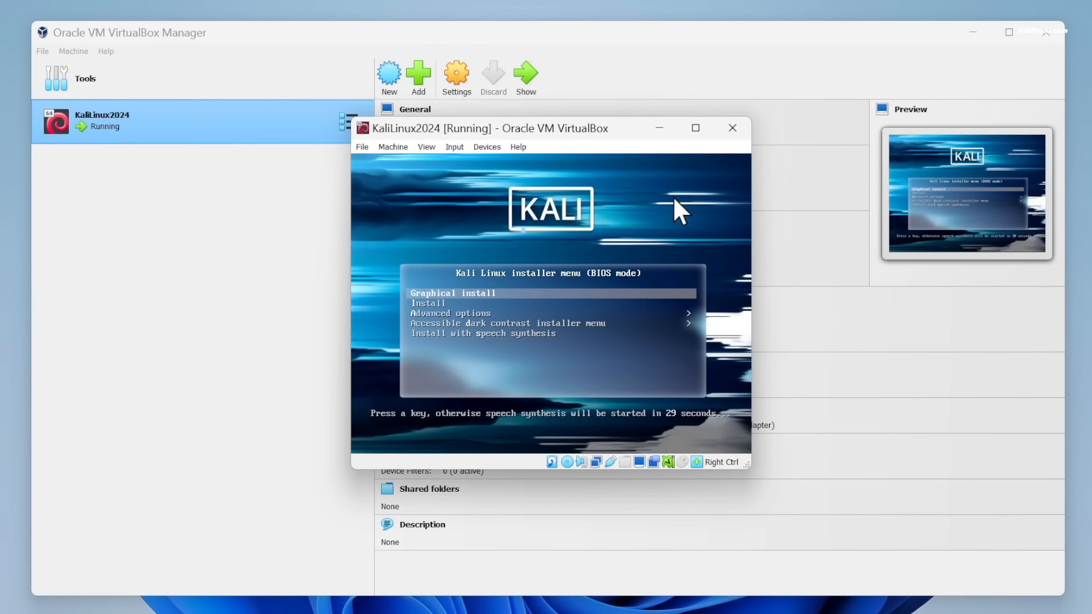
{"action": "left_click", "coordinate": [626, 200]}
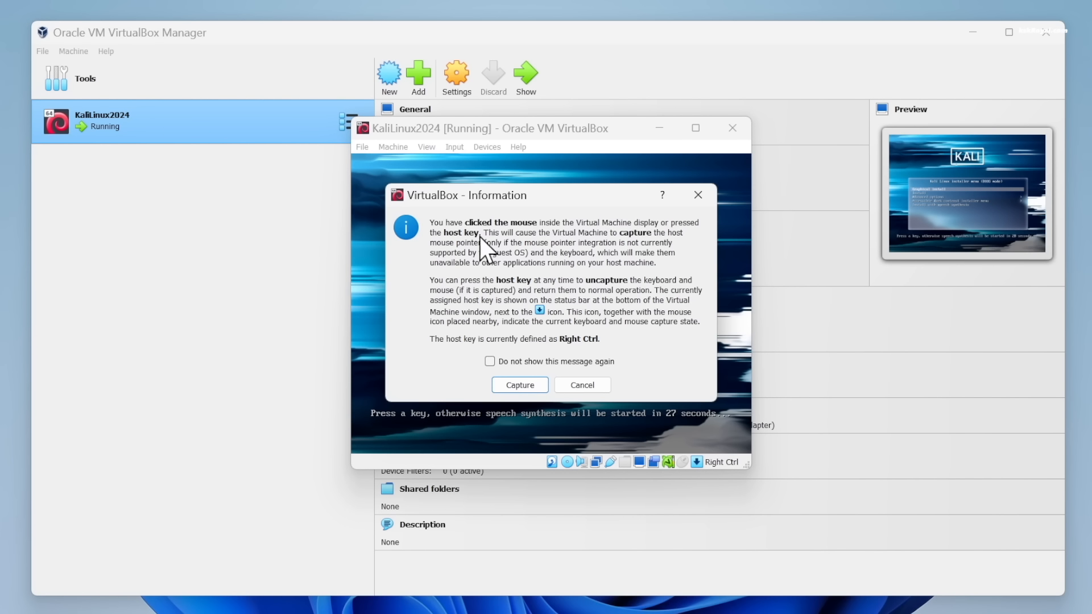
{"action": "left_click", "coordinate": [528, 386]}
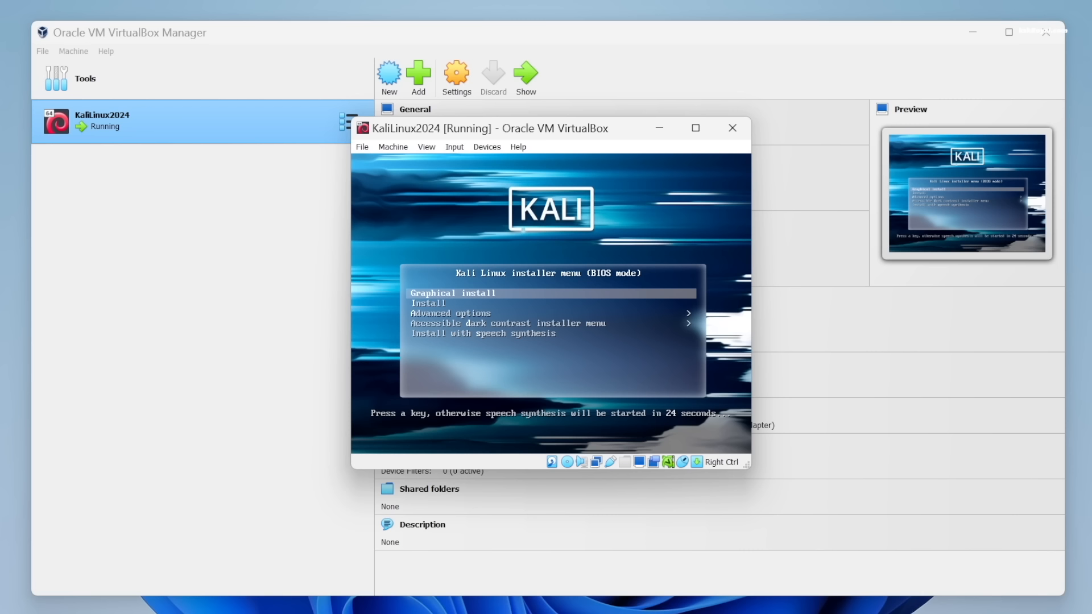
- Minimize the VirtualBox Manager, maximize the virtual machine window and start the Graphical install from the Kali Linux installer menu
{"action": "key", "text": "Down"}
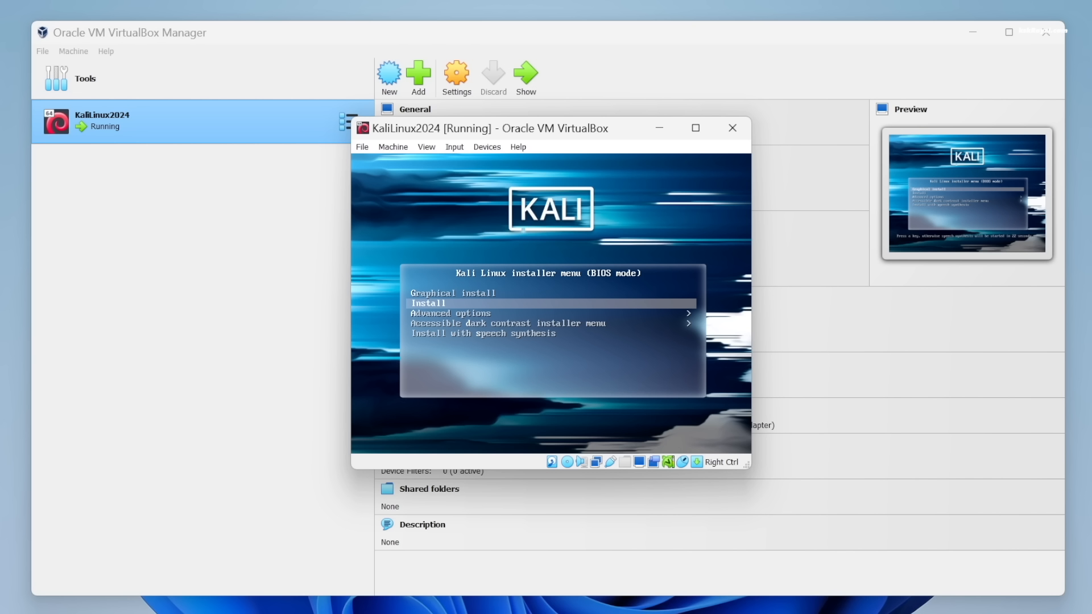
{"action": "key", "text": "Up"}
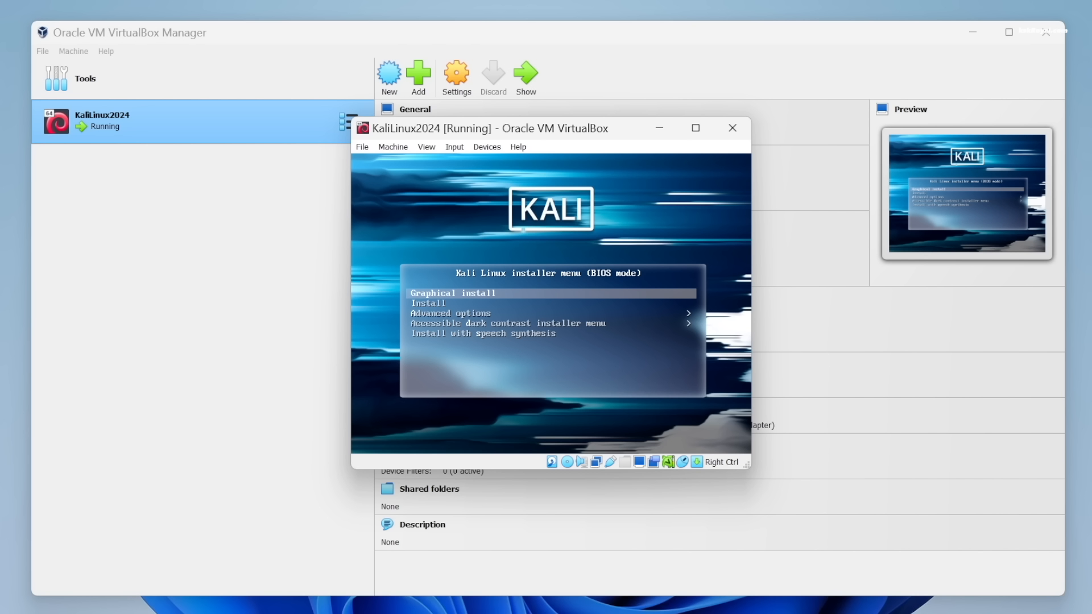
{"action": "left_click", "coordinate": [973, 34]}
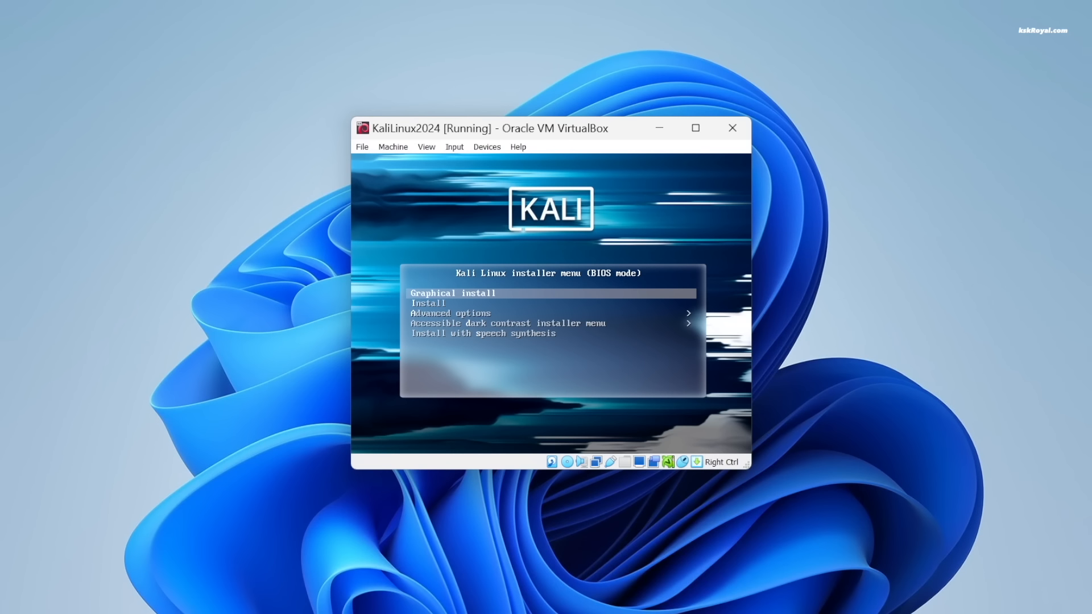
{"action": "left_click", "coordinate": [695, 128]}
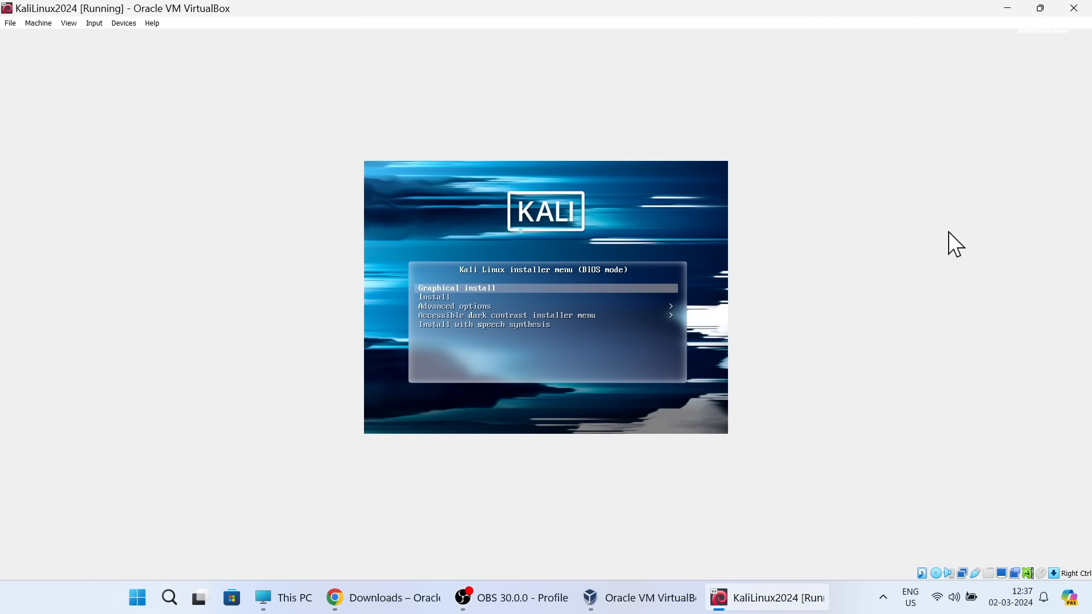
{"action": "key", "text": "Down"}
{"action": "key", "text": "Up"}
{"action": "key", "text": "Return"}
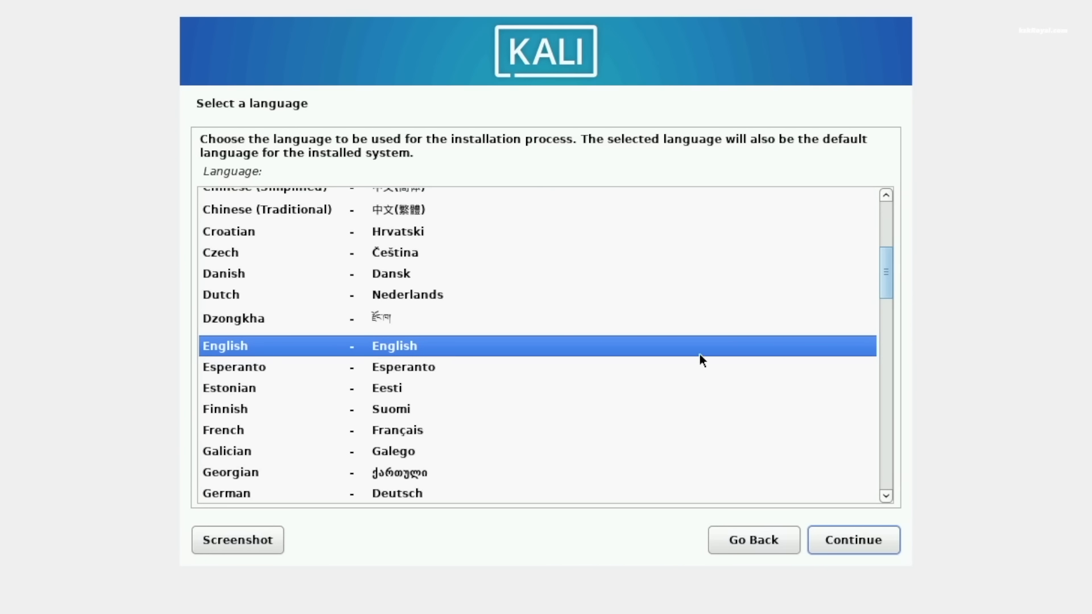
- Set the installer's regional options: English as the language, your own country as the location and the American English keymap
{"action": "left_click", "coordinate": [886, 544]}
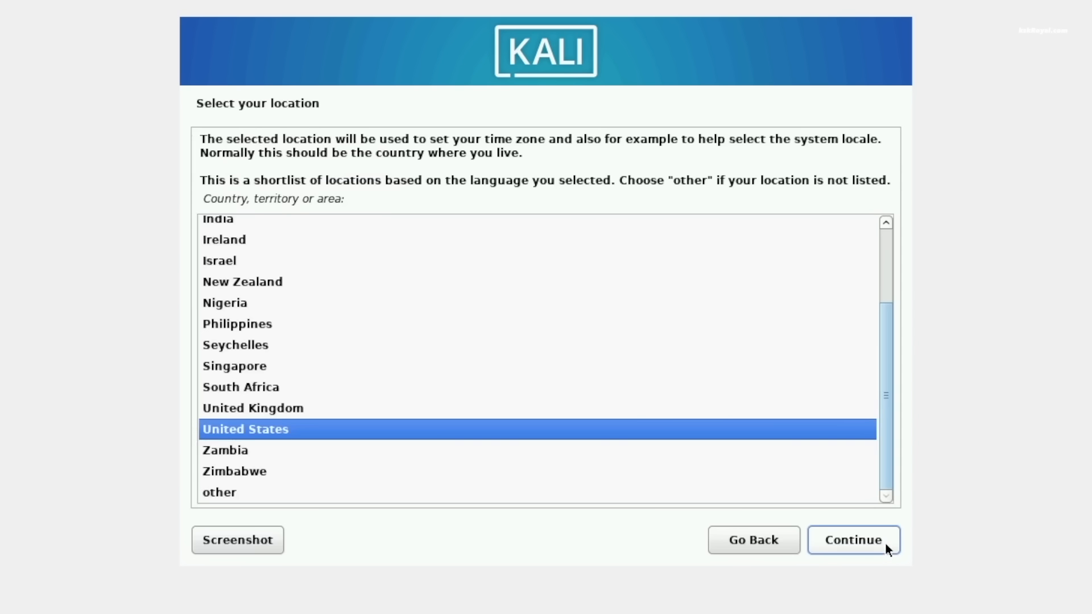
{"action": "key", "text": "Up"}
{"action": "key", "text": "Up"}
{"action": "key", "text": "Up"}
{"action": "key", "text": "Up"}
{"action": "key", "text": "Up"}
{"action": "key", "text": "Up"}
{"action": "key", "text": "Up"}
{"action": "key", "text": "Up"}
{"action": "key", "text": "Up"}
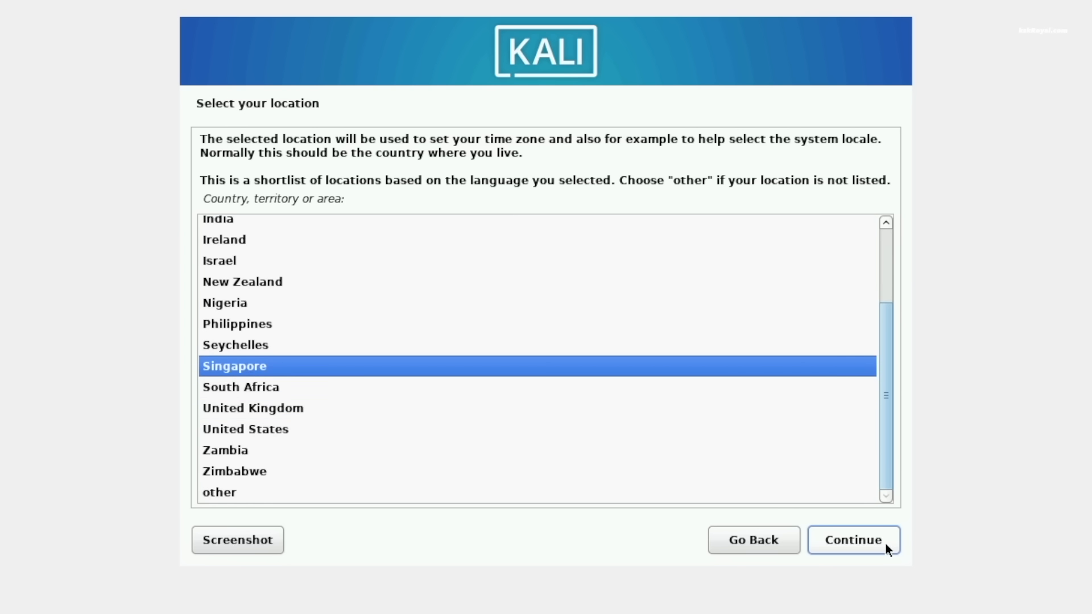
{"action": "key", "text": "Up"}
{"action": "left_click", "coordinate": [885, 543]}
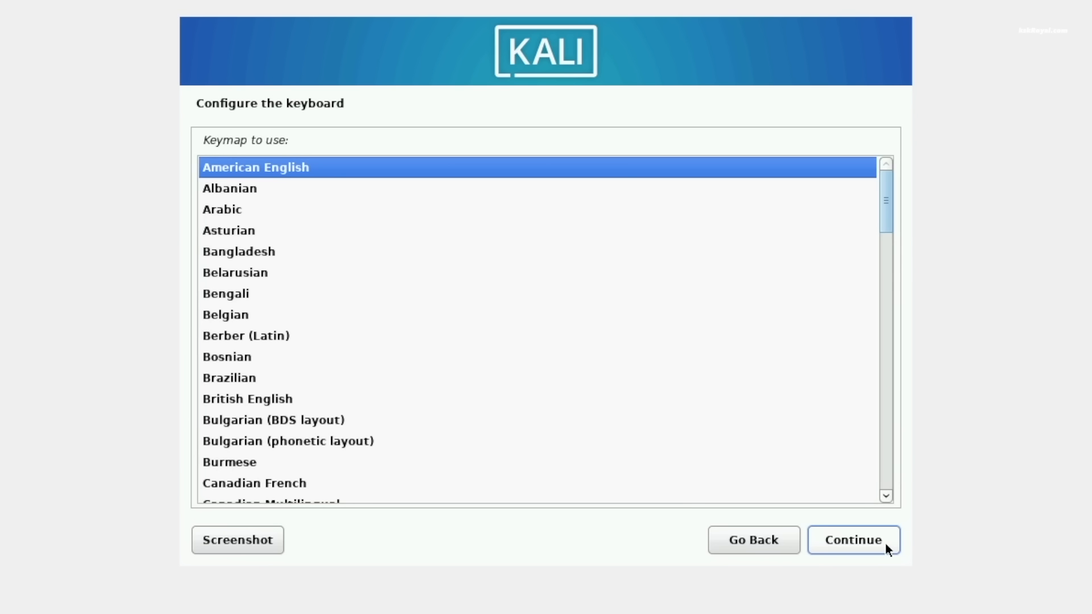
{"action": "left_click", "coordinate": [884, 542]}
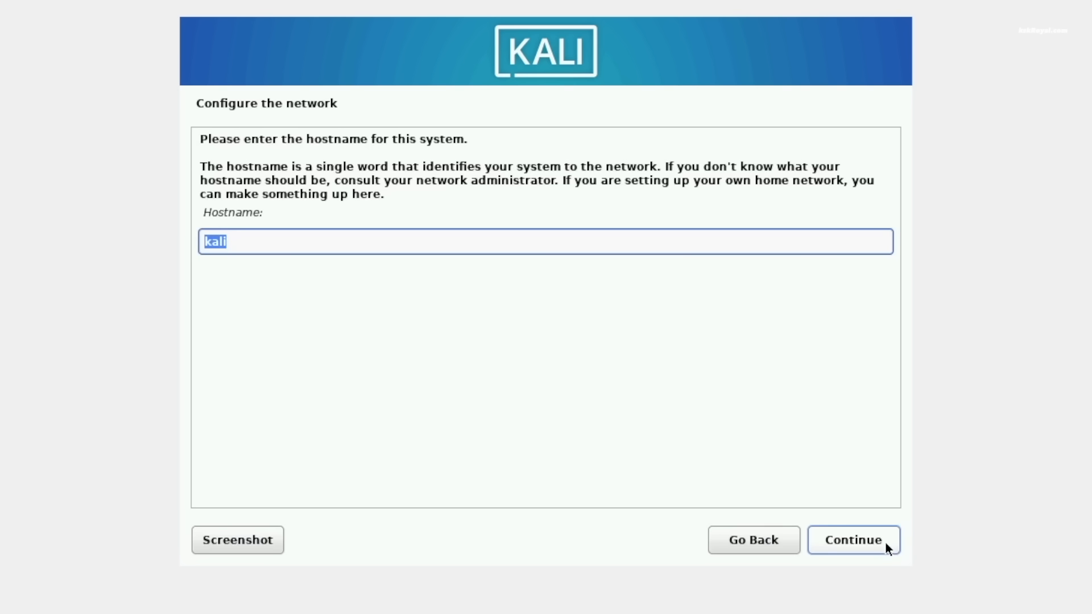
- Configure the network by keeping kali as the hostname and leaving the domain name blank
{"action": "left_click", "coordinate": [712, 241]}
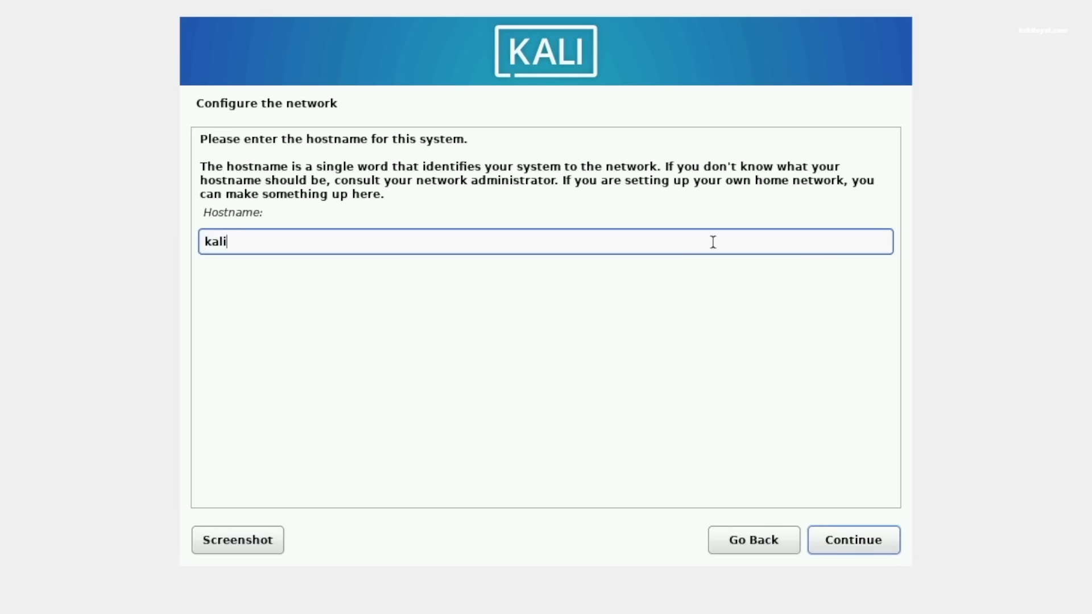
{"action": "left_click", "coordinate": [869, 542]}
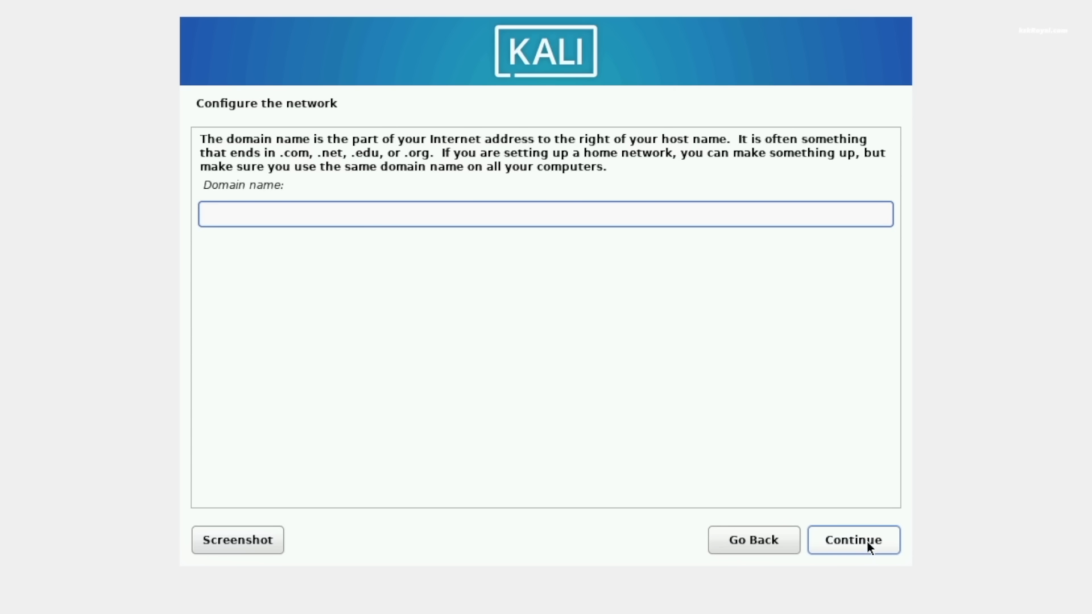
{"action": "left_click", "coordinate": [868, 542]}
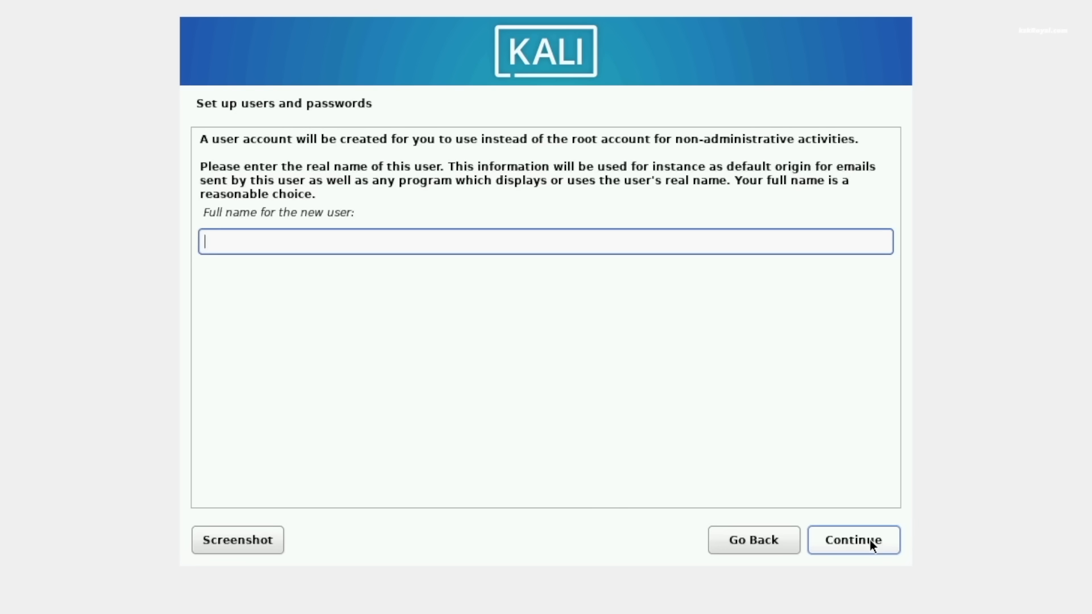
- Enter the new user's full name and accept the suggested username for the account
{"action": "type", "text": "kskroyal"}
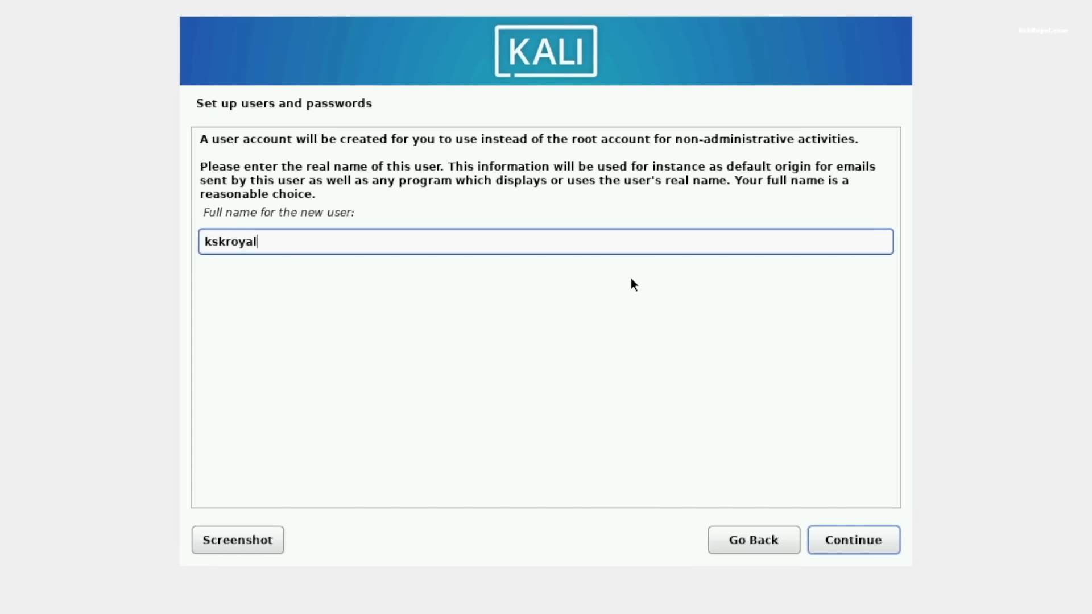
{"action": "key", "text": "Return"}
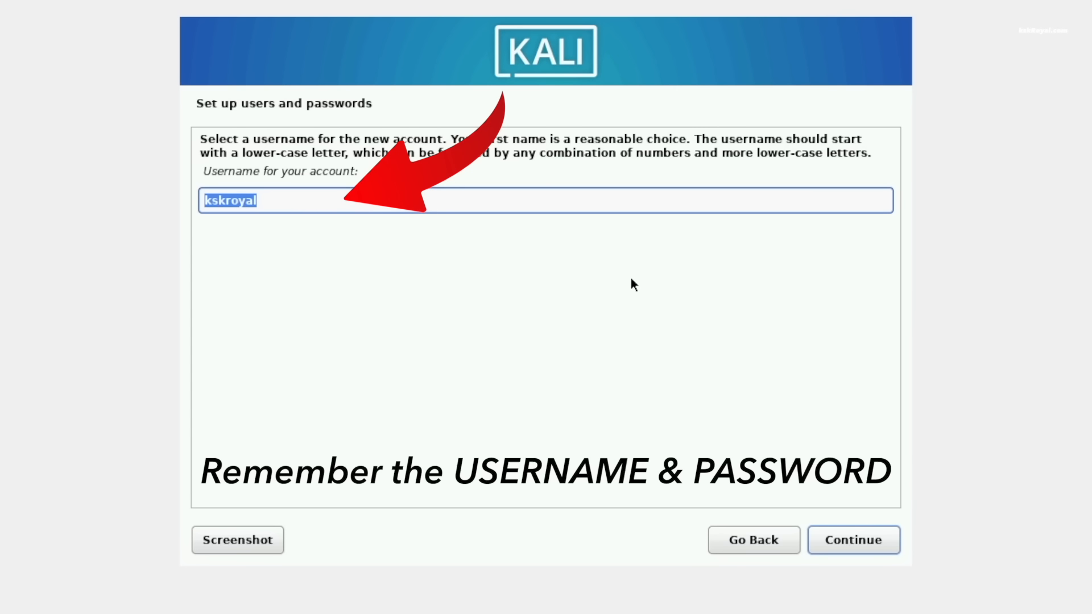
{"action": "key", "text": "Return"}
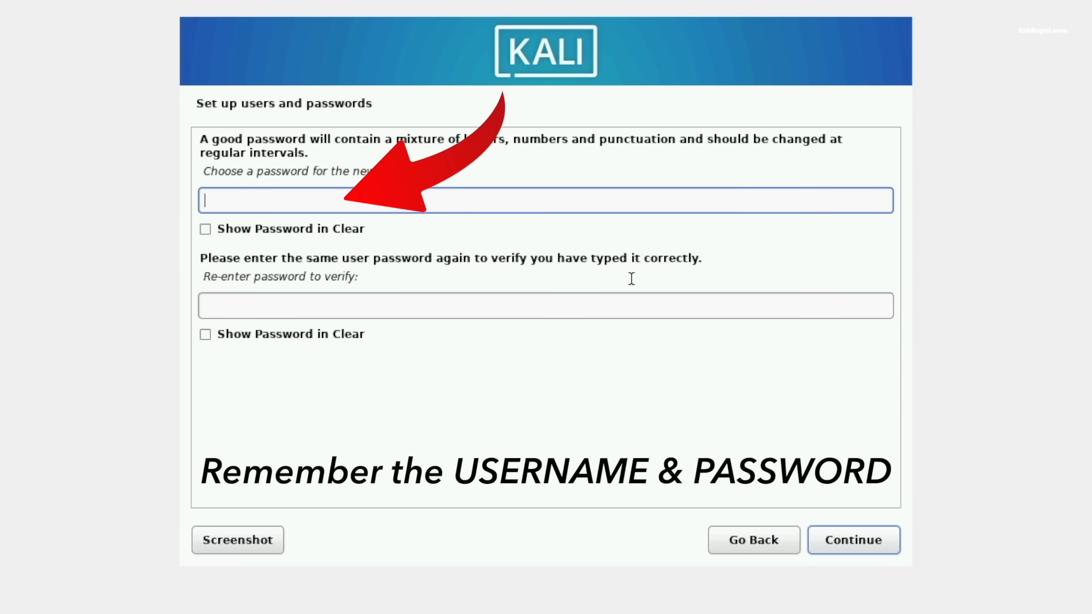
- Enter the new user's account password and proceed to the password verification field
{"action": "type", "text": "●●●●"}
{"action": "key", "text": "Tab"}
{"action": "key", "text": "Tab"}
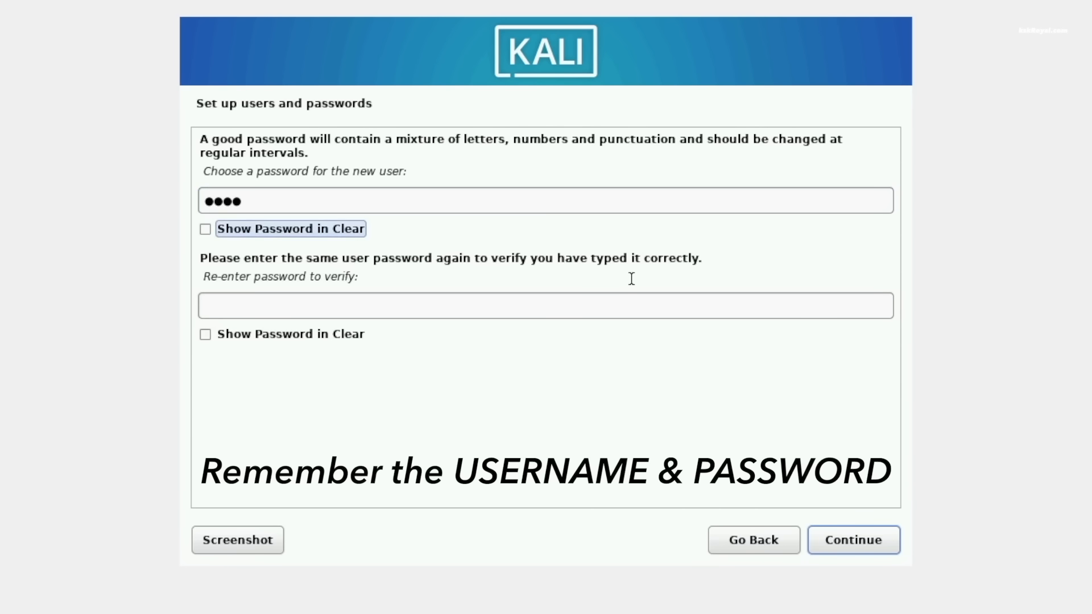
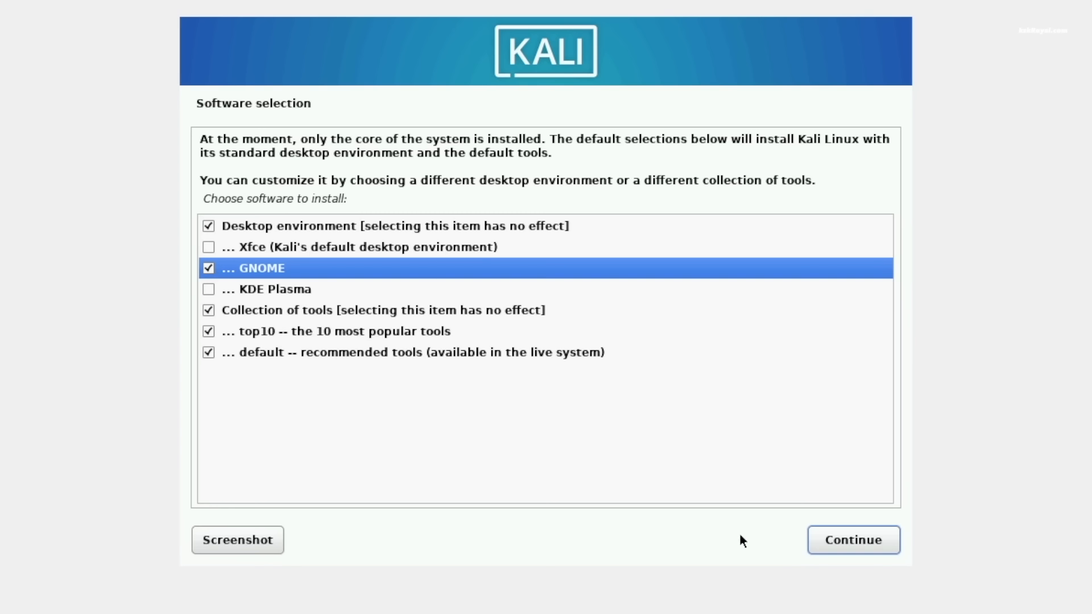
- Confirm the software selection with the GNOME desktop and install the GRUB boot loader to the primary drive, choosing /dev/sda
{"action": "left_click", "coordinate": [848, 537]}
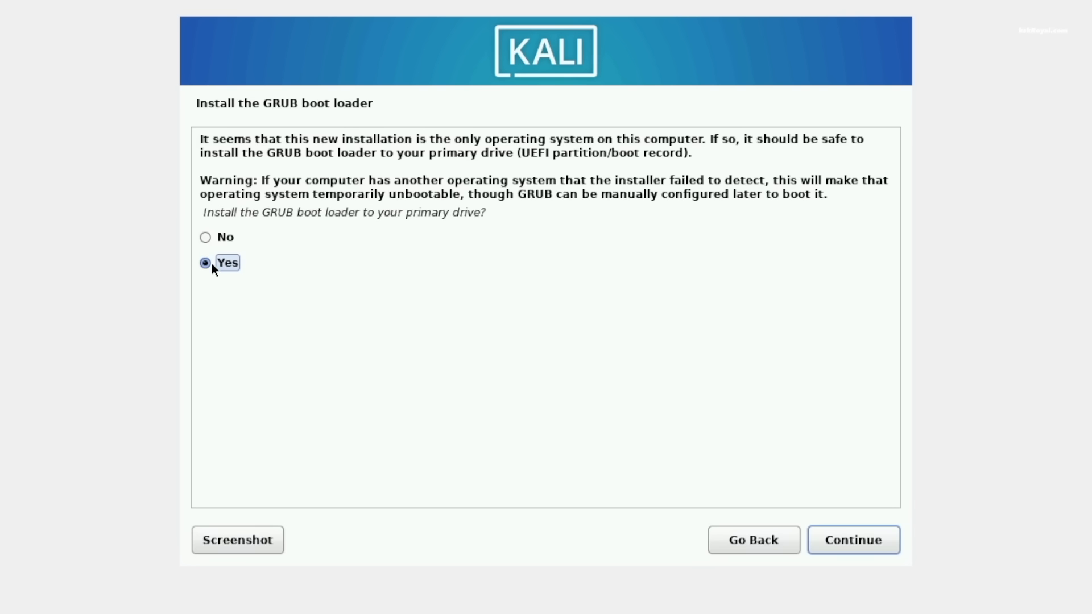
{"action": "left_click", "coordinate": [875, 541]}
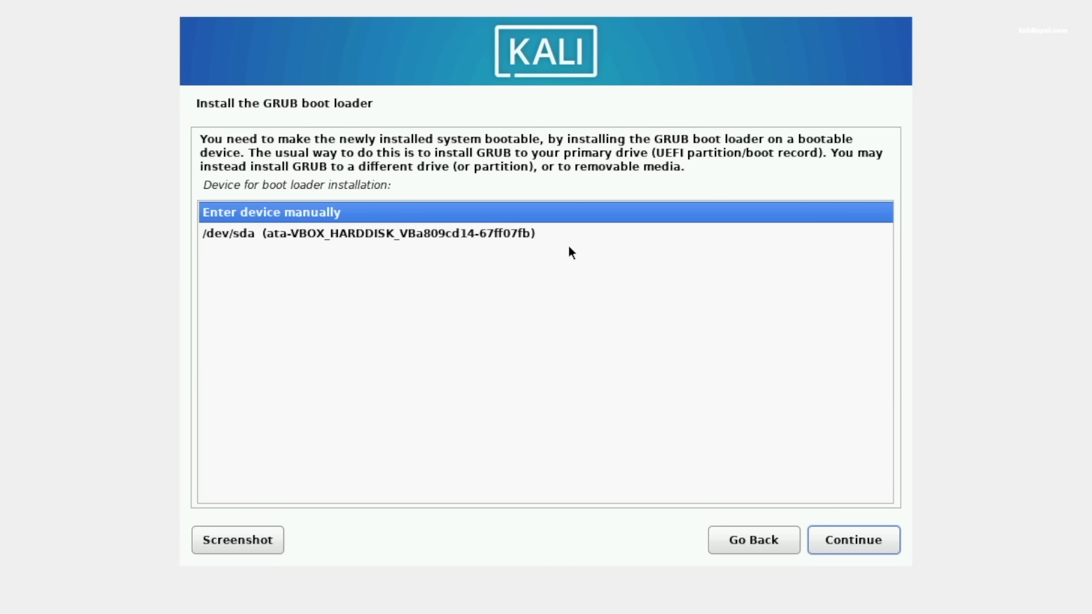
{"action": "left_click", "coordinate": [571, 241]}
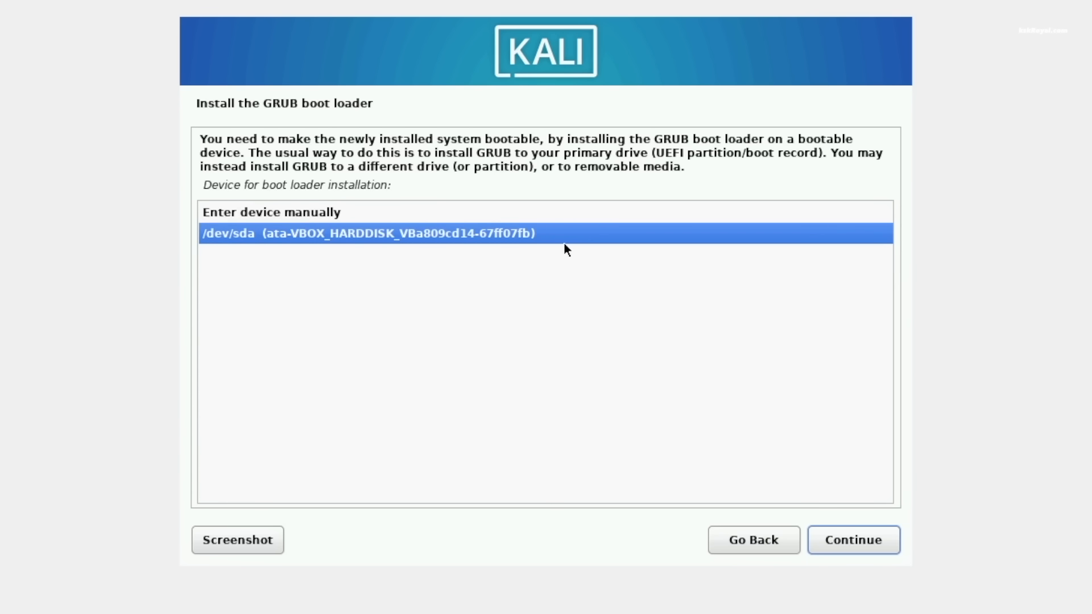
{"action": "left_click", "coordinate": [879, 539]}
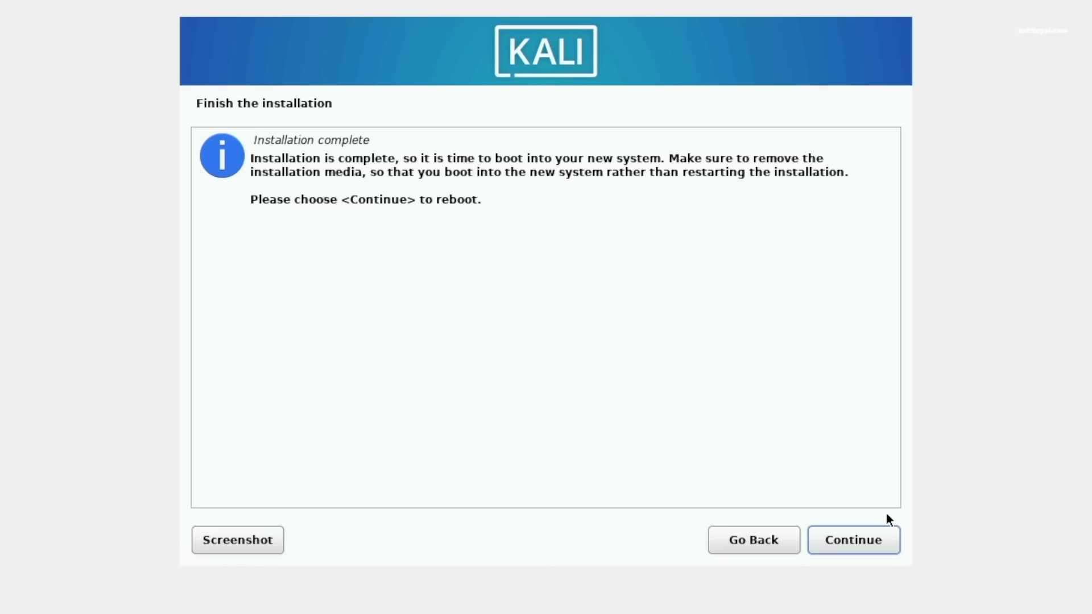
- Finish the installation by rebooting into the new Kali system, and sign in to the user account with a desktop session chosen
{"action": "left_click", "coordinate": [883, 545]}
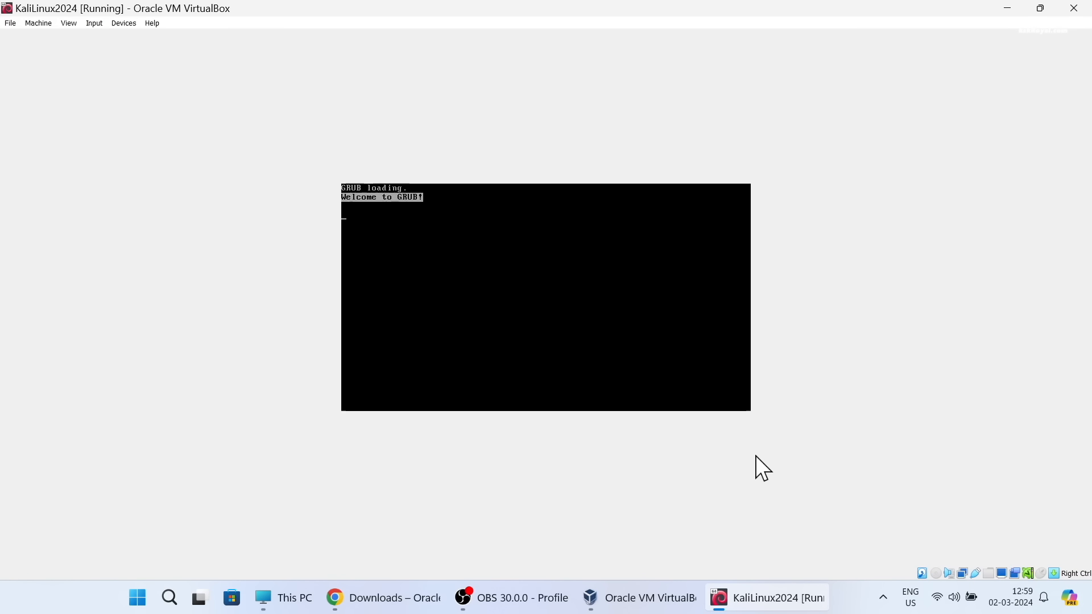
{"action": "key", "text": "Return"}
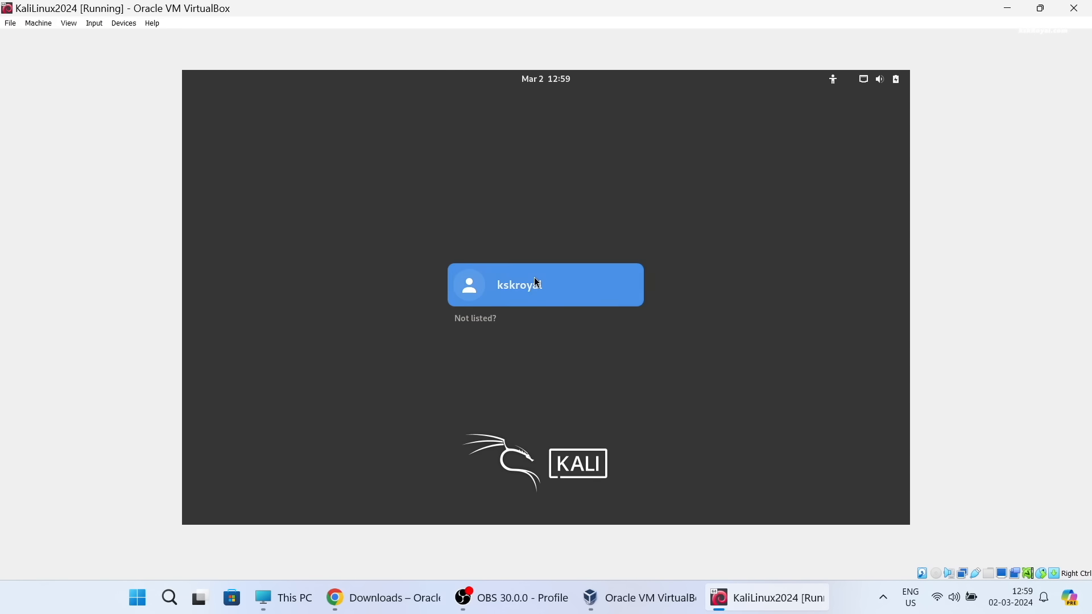
{"action": "left_click", "coordinate": [535, 284]}
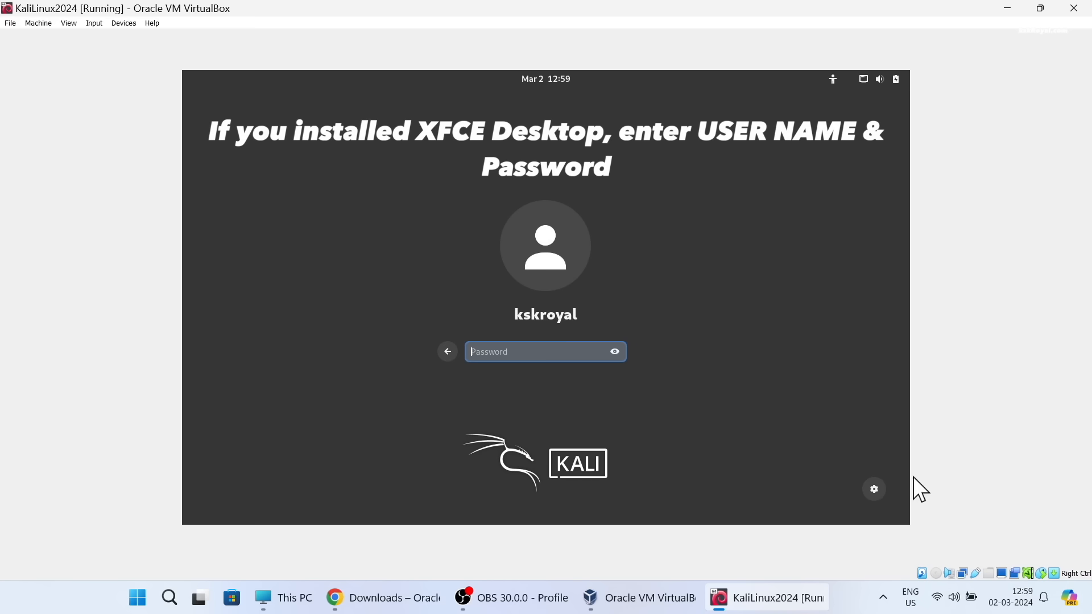
{"action": "left_click", "coordinate": [873, 490]}
{"action": "left_click", "coordinate": [860, 360]}
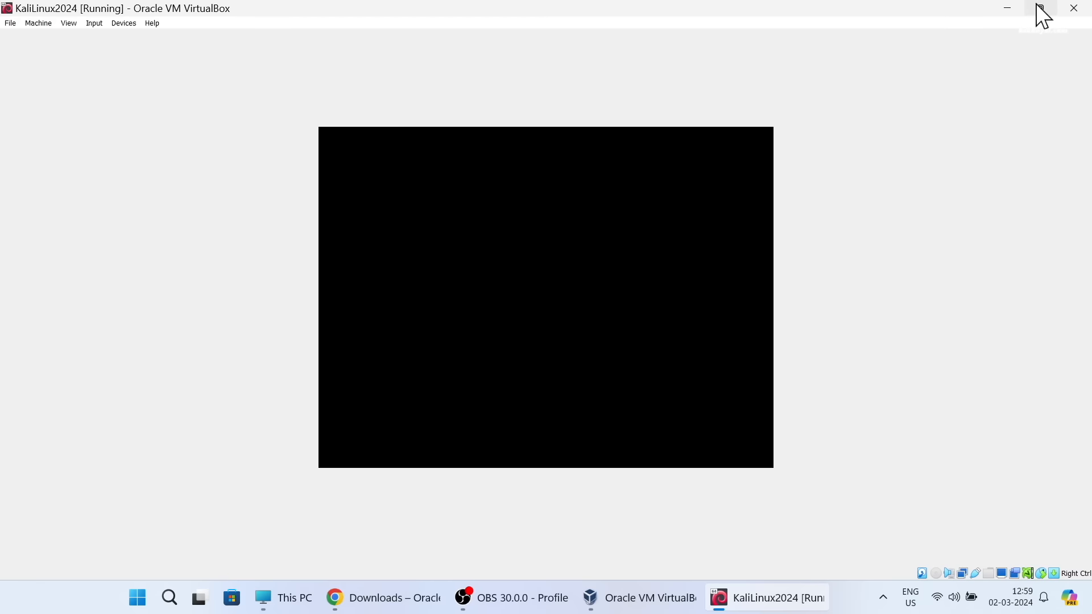
- Restore the virtual machine window from its maximized state, enlarge it and reposition it on the Windows desktop
{"action": "left_click", "coordinate": [1040, 8]}
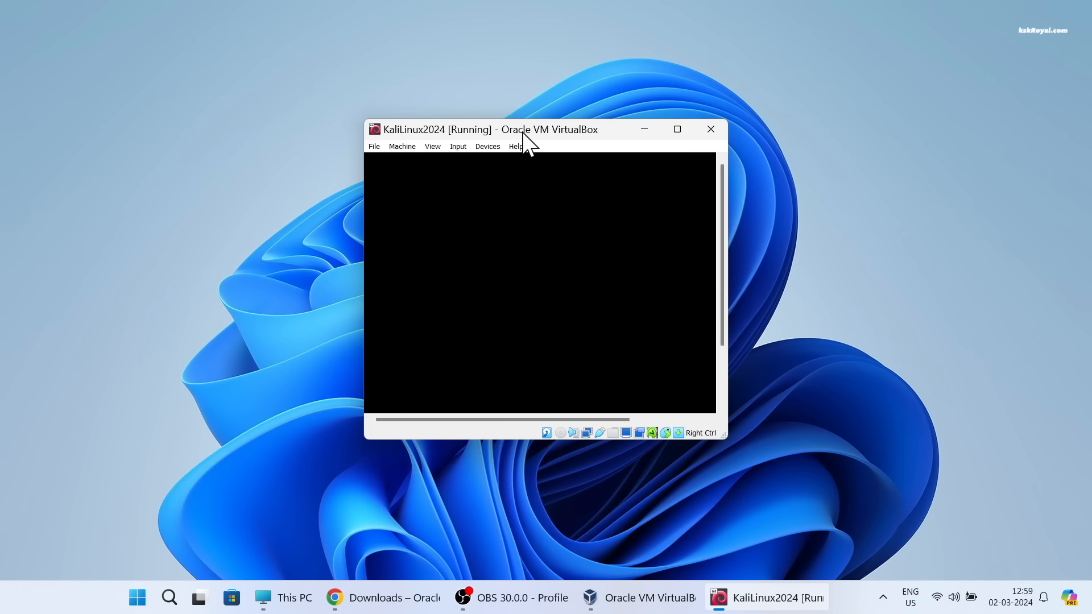
{"action": "left_click_drag", "start_coordinate": [539, 132], "coordinate": [415, 86]}
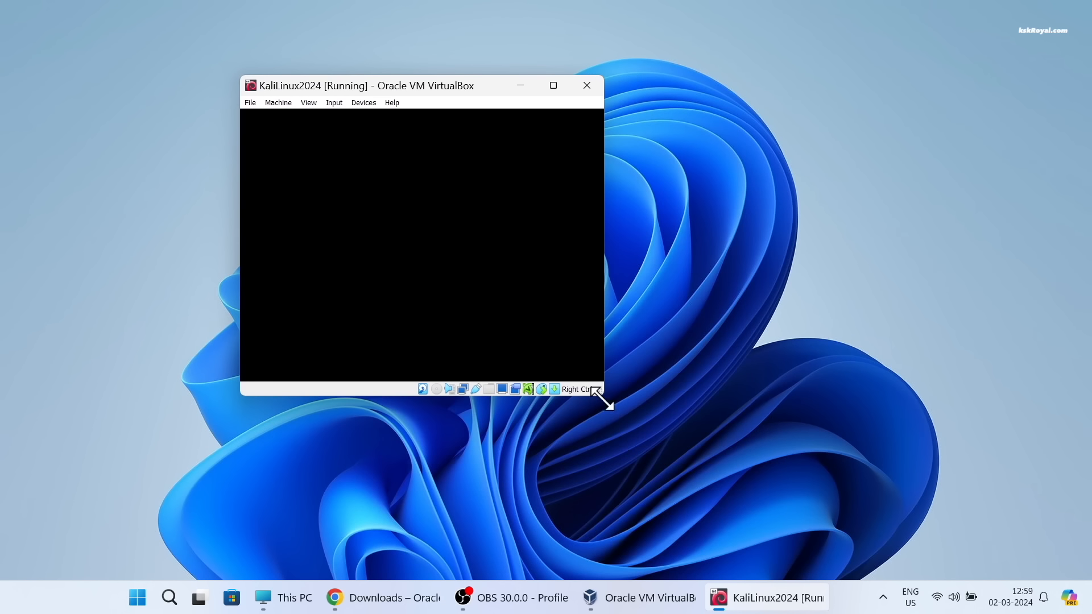
{"action": "left_click_drag", "start_coordinate": [604, 397], "coordinate": [726, 456]}
{"action": "left_click_drag", "start_coordinate": [577, 95], "coordinate": [640, 108]}
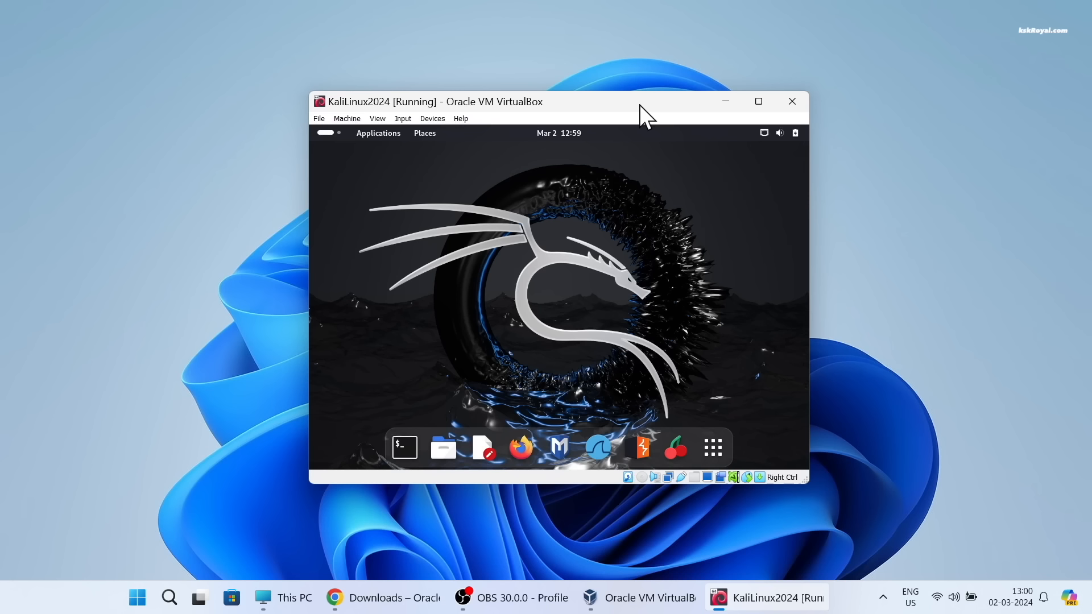
- Switch the KaliLinux2024 virtual machine to full-screen mode and accept the information message
{"action": "left_click", "coordinate": [377, 119]}
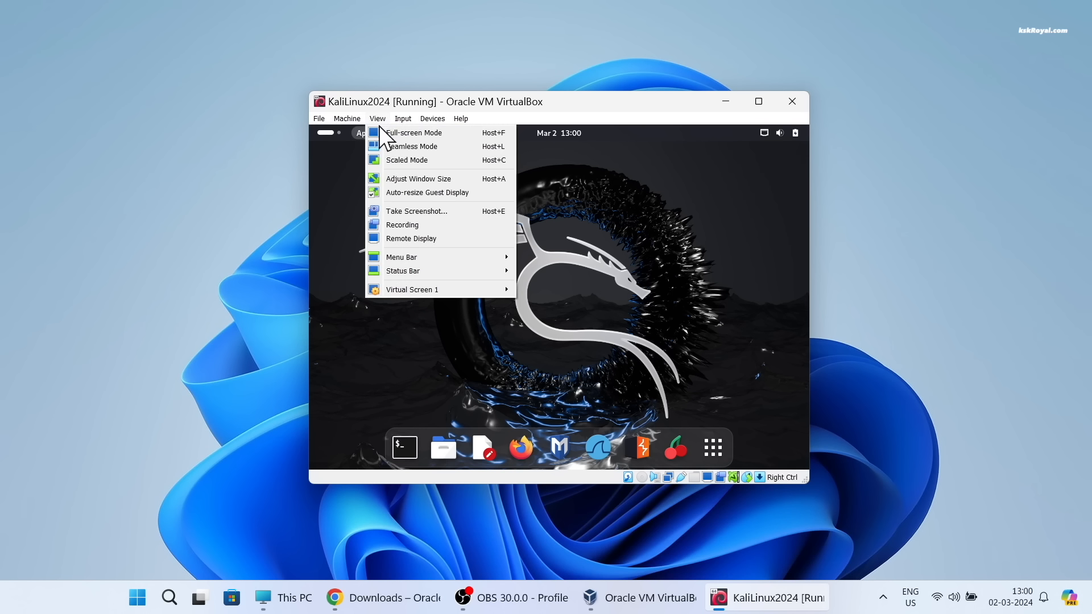
{"action": "left_click", "coordinate": [485, 133]}
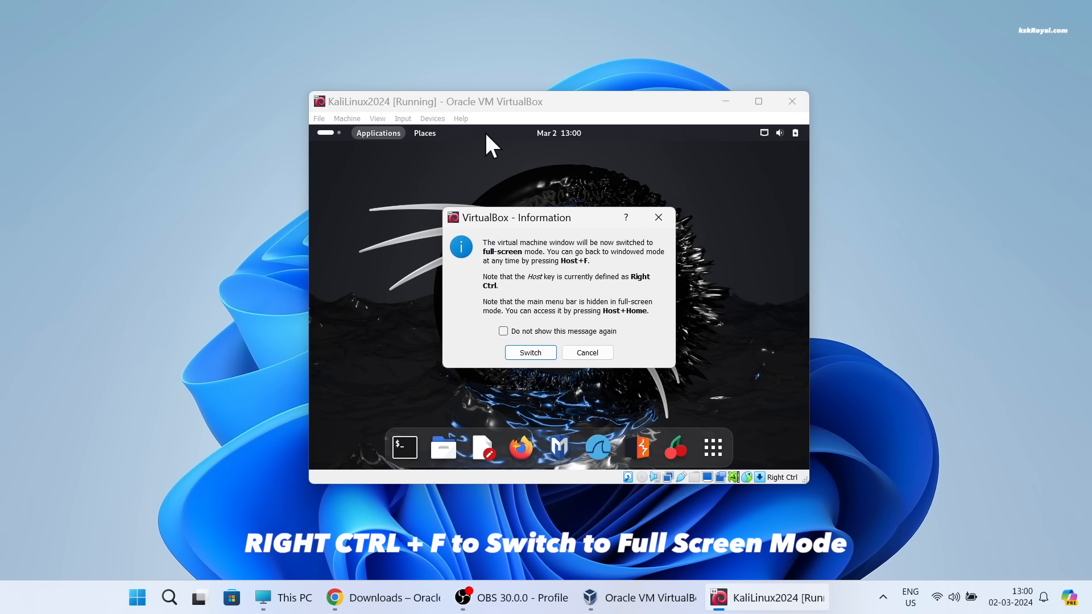
{"action": "left_click", "coordinate": [546, 354]}
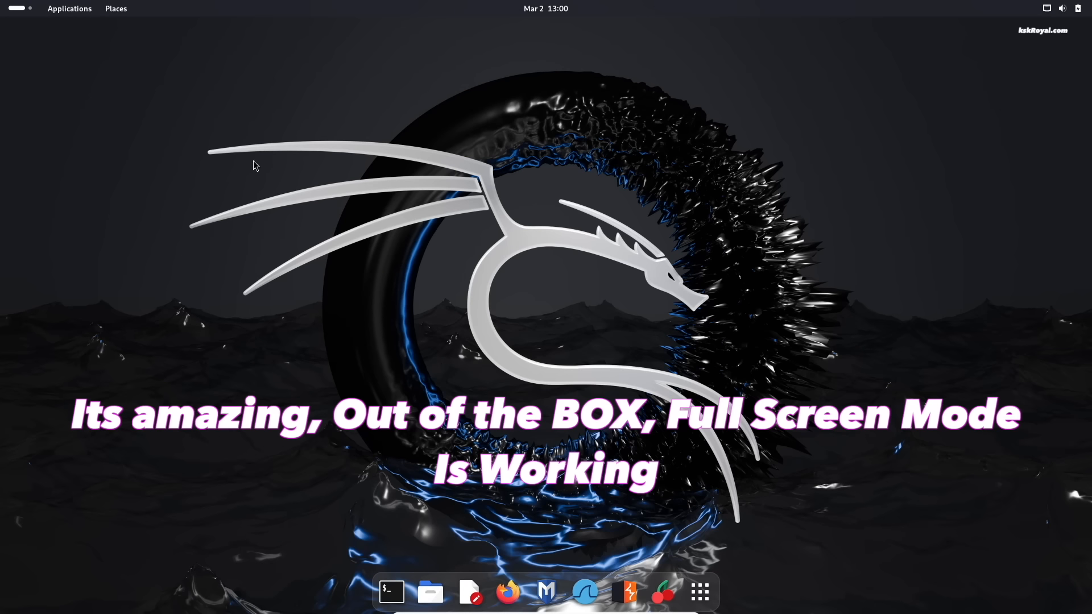
- Browse through all pages of the installed applications in Kali's application grid
{"action": "left_click", "coordinate": [700, 592]}
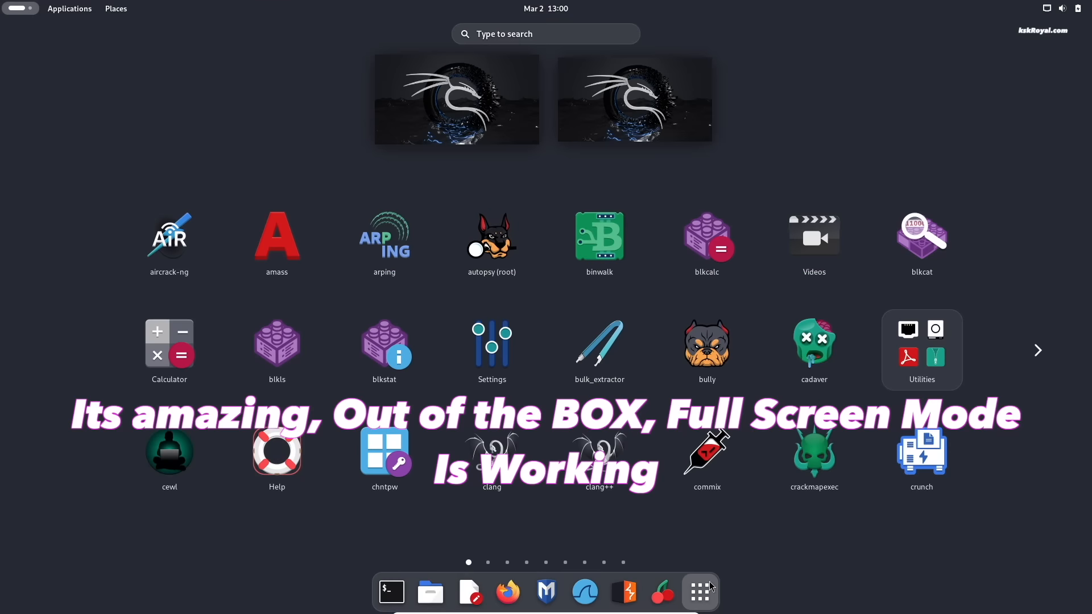
{"action": "scroll", "coordinate": [772, 378], "scroll_direction": "down", "scroll_amount": 4}
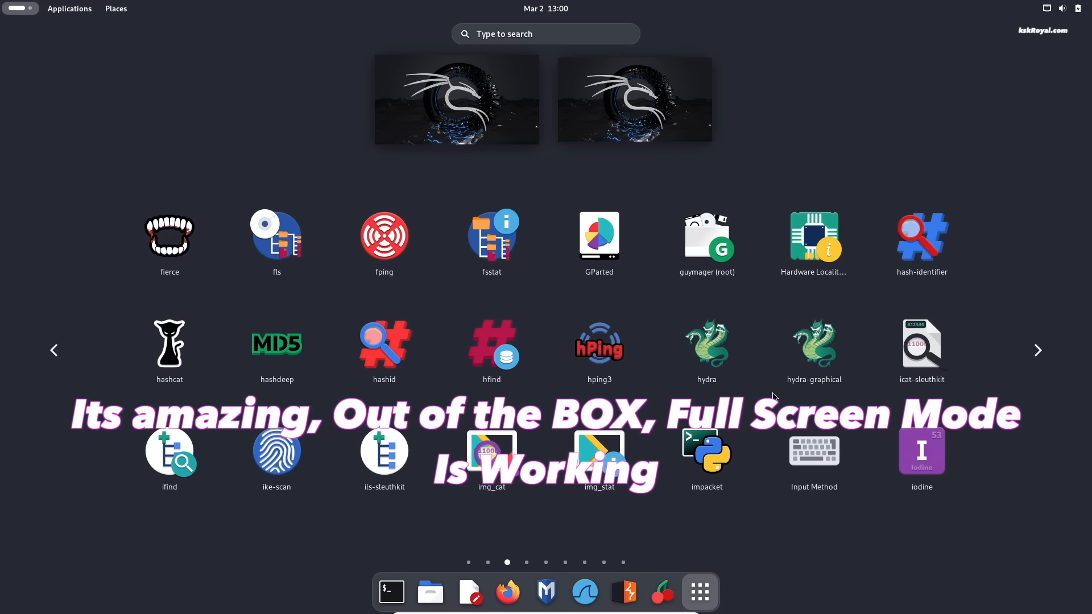
{"action": "scroll", "coordinate": [774, 403], "scroll_direction": "down", "scroll_amount": 2}
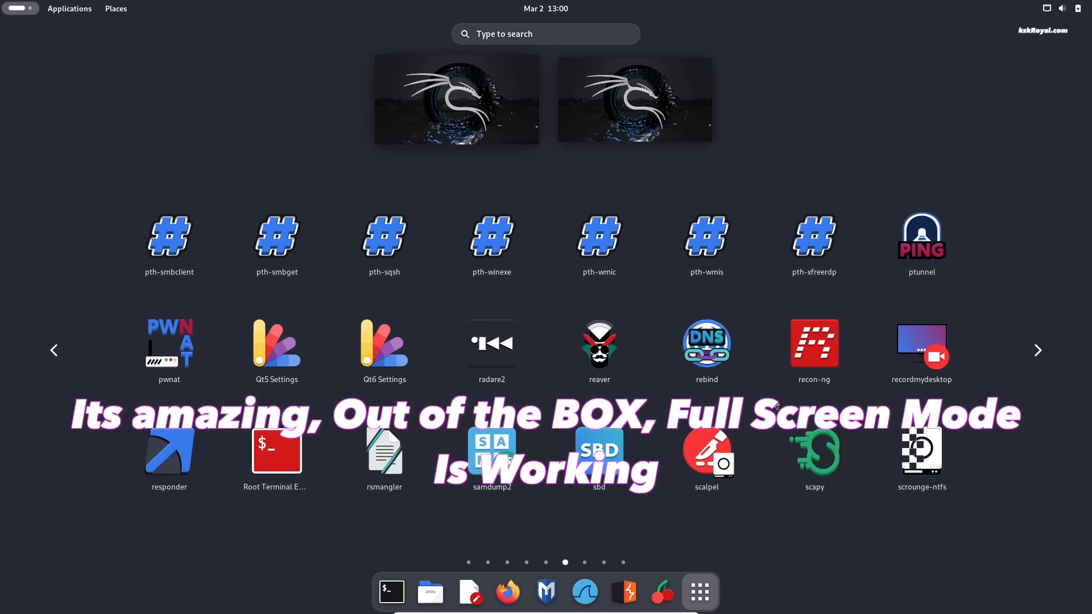
{"action": "scroll", "coordinate": [741, 454], "scroll_direction": "down", "scroll_amount": 2}
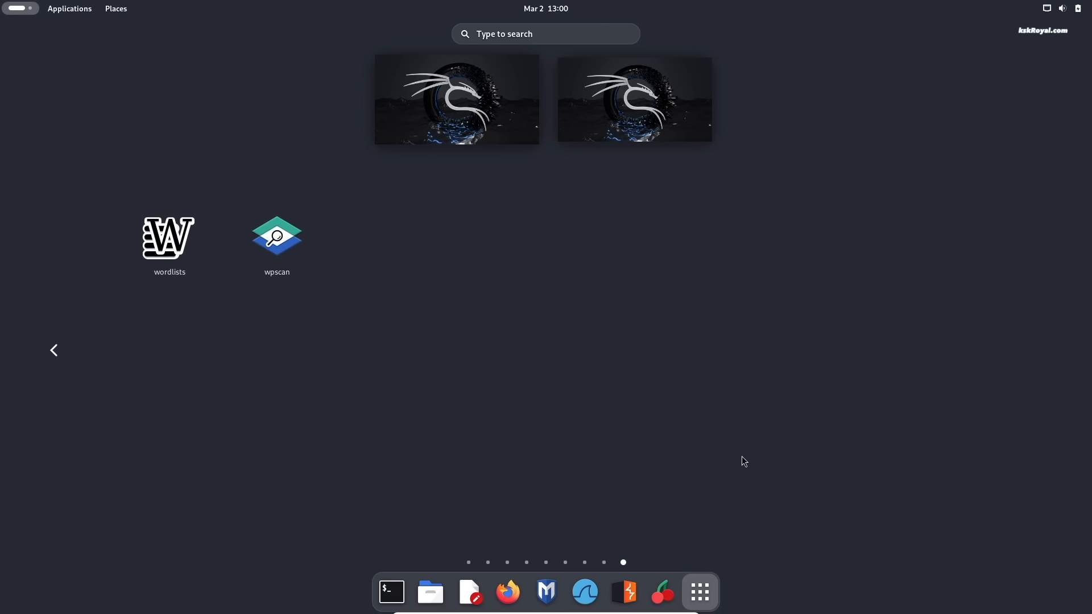
- Look over the workspace overview and open the system Settings
{"action": "left_click", "coordinate": [8, 13]}
{"action": "left_click", "coordinate": [10, 10]}
{"action": "left_click", "coordinate": [12, 10]}
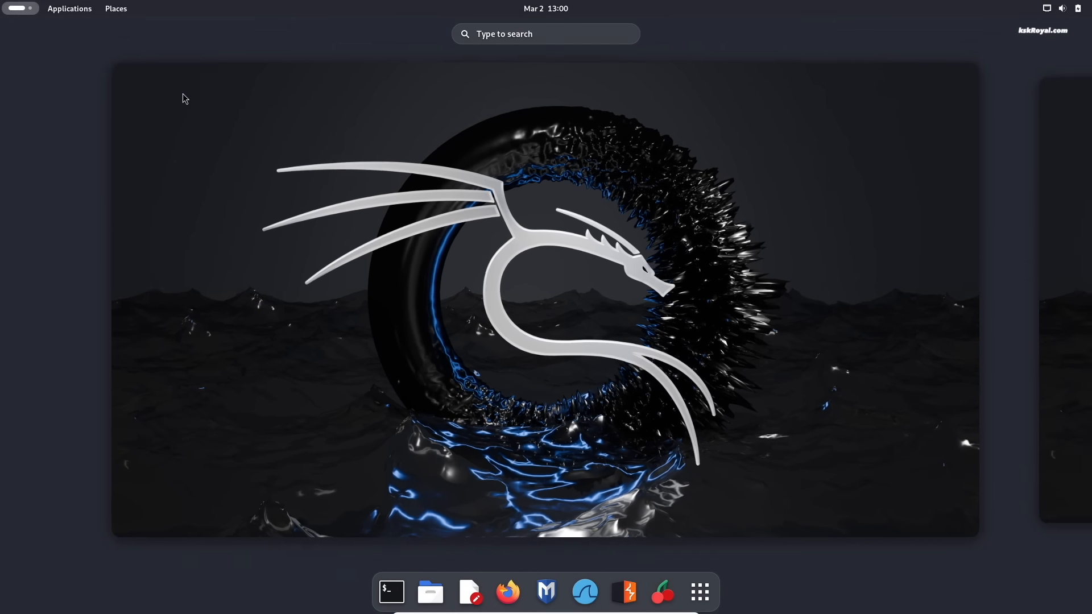
{"action": "scroll", "coordinate": [513, 258], "scroll_direction": "down", "scroll_amount": 1}
{"action": "scroll", "coordinate": [523, 264], "scroll_direction": "up", "scroll_amount": 1}
{"action": "left_click", "coordinate": [1048, 10]}
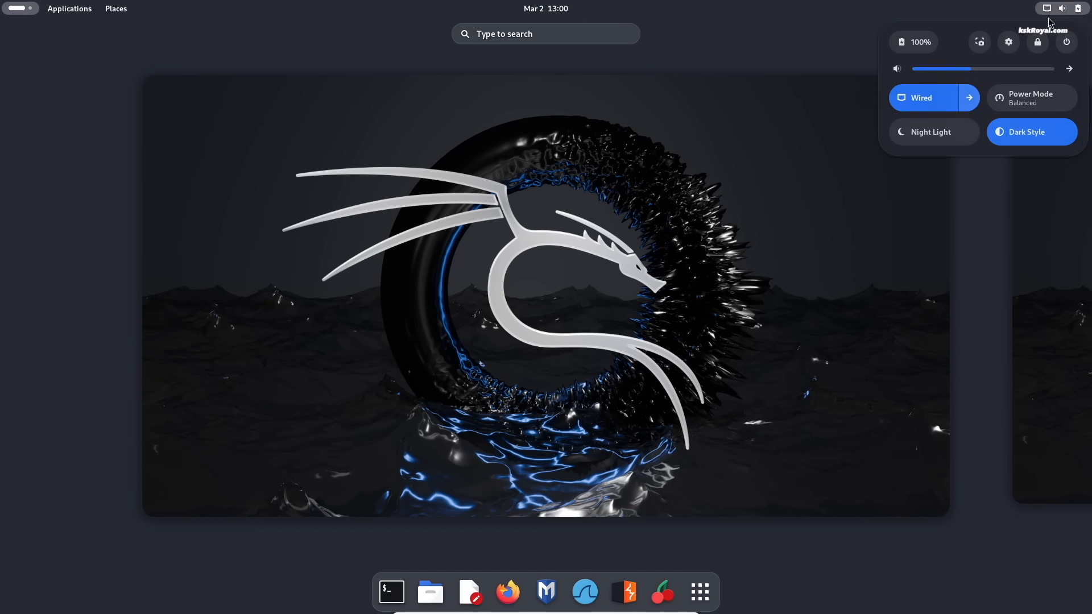
{"action": "left_click", "coordinate": [1009, 43]}
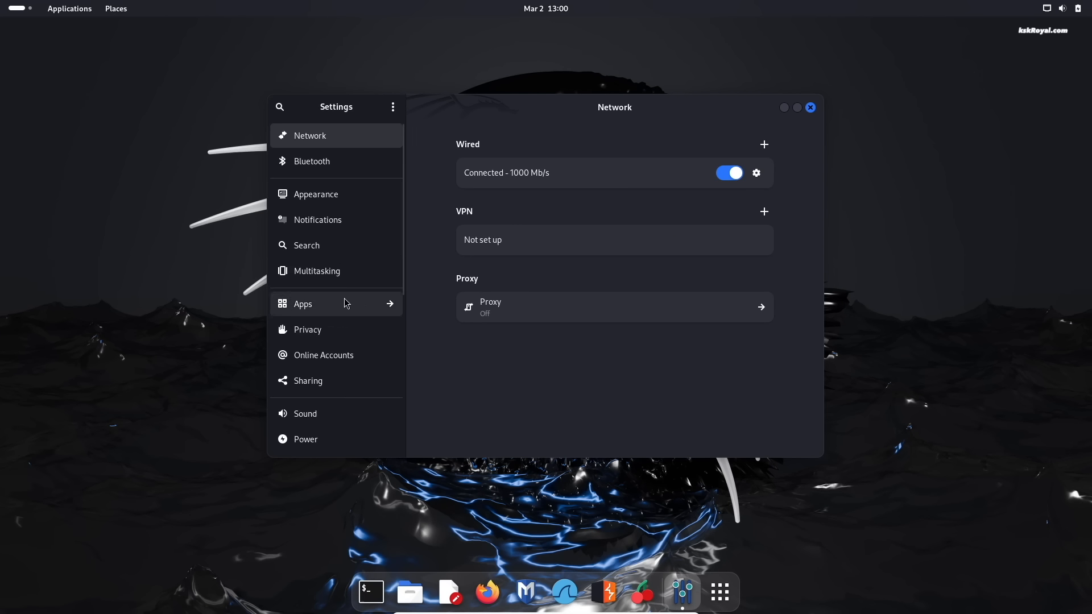
- Update and upgrade all packages from a terminal with sudo apt update && sudo apt upgrade -y, authorizing with the account password
{"action": "left_click", "coordinate": [392, 592]}
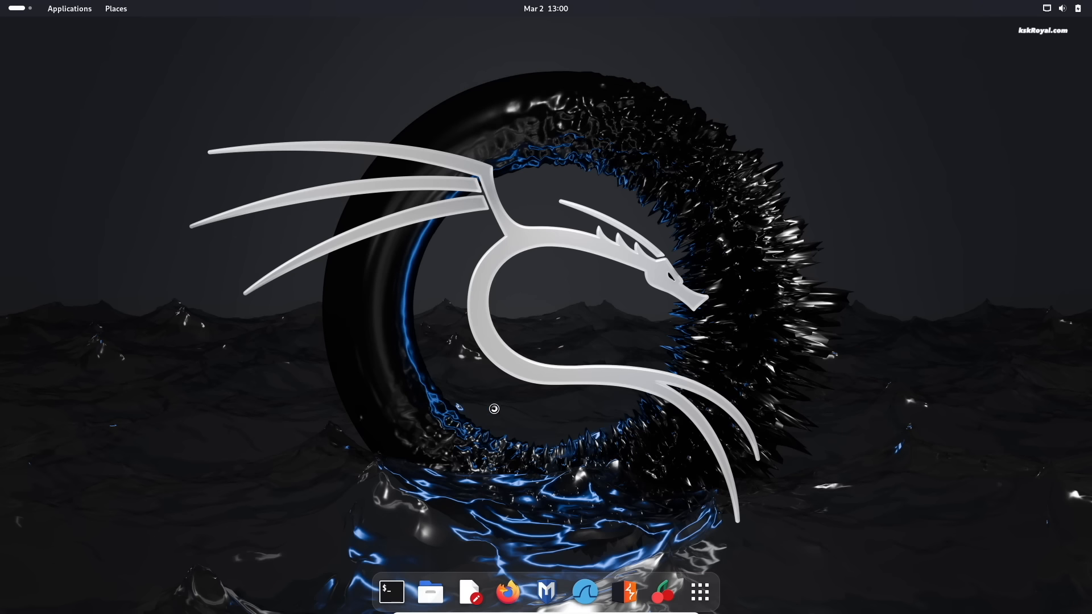
{"action": "type", "text": "sudo apt upd"}
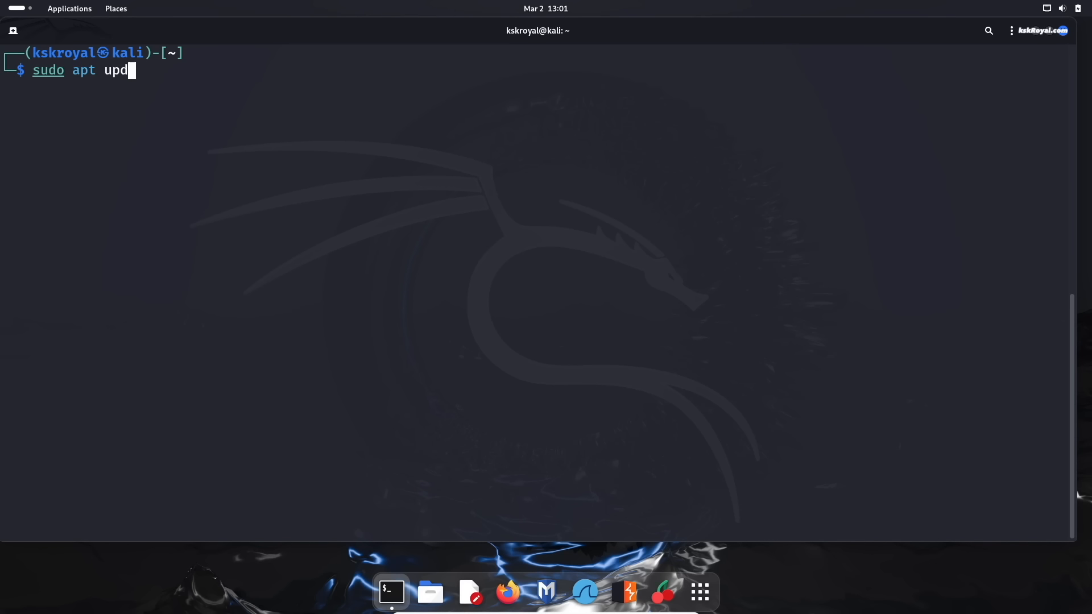
{"action": "type", "text": "ate && sudo apt upgra"}
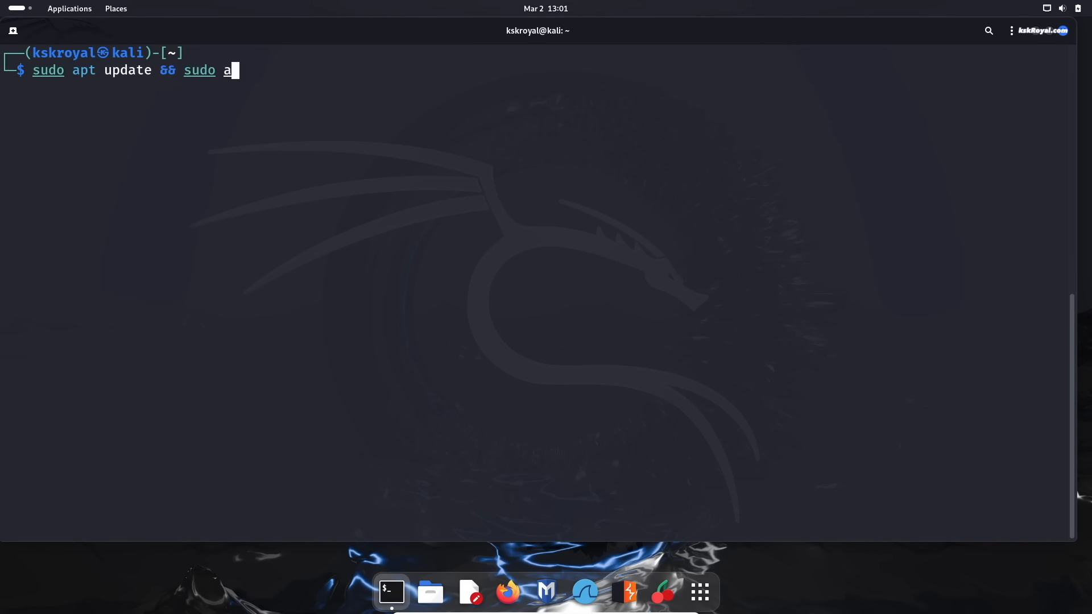
{"action": "type", "text": "de -y"}
{"action": "key", "text": "Return"}
{"action": "key", "text": "Return"}
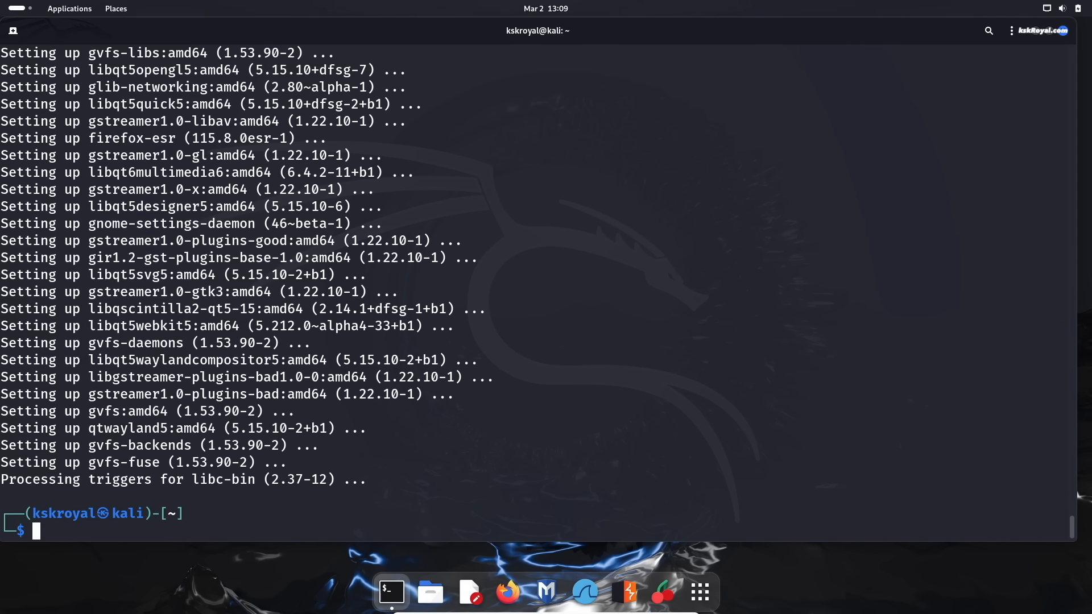
- Reboot Kali with sudo reboot now, maximize the virtual machine window and log back in with the account password
{"action": "type", "text": "sudo reboot now"}
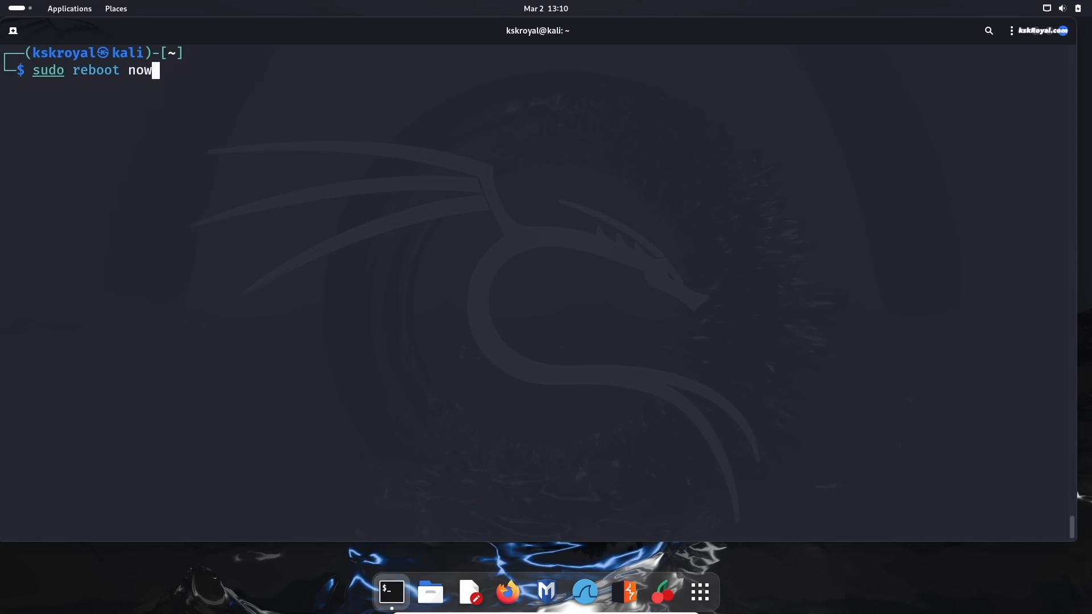
{"action": "key", "text": "Return"}
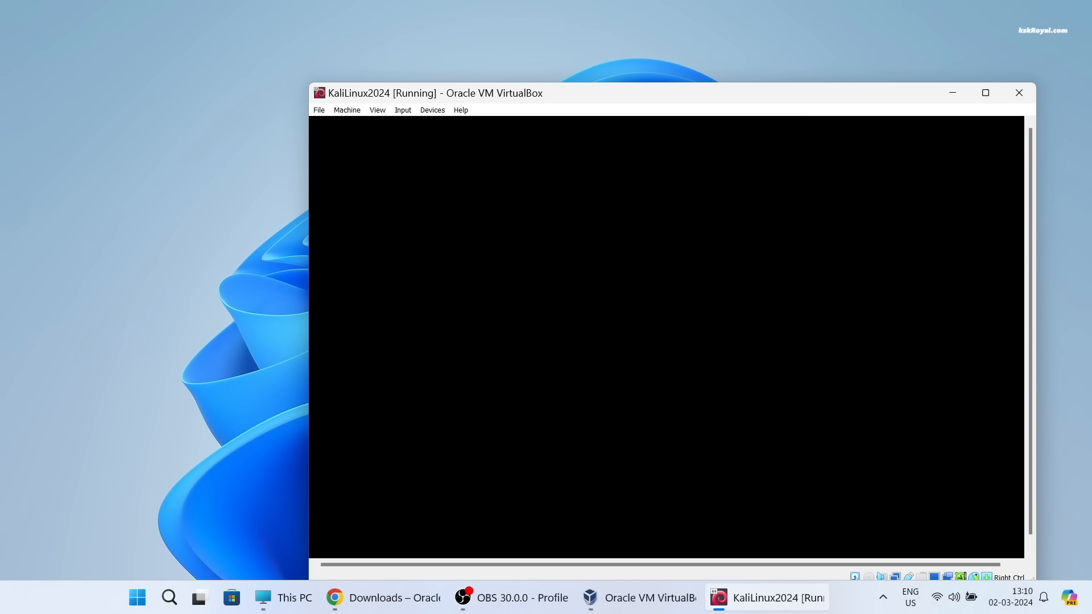
{"action": "left_click", "coordinate": [986, 93]}
{"action": "left_click", "coordinate": [503, 286]}
{"action": "type", "text": "••••"}
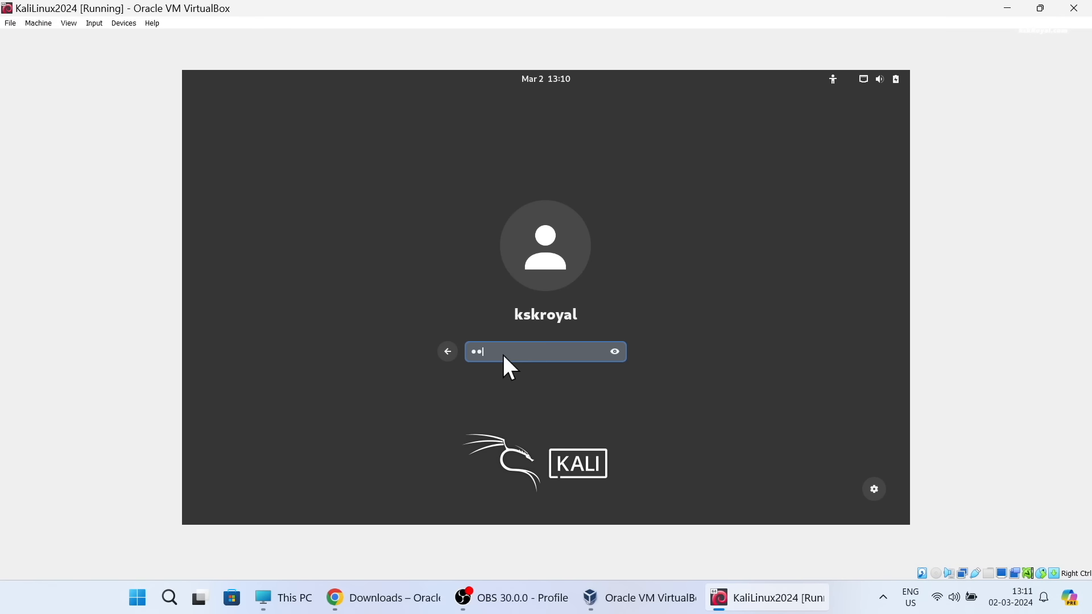
{"action": "key", "text": "Return"}
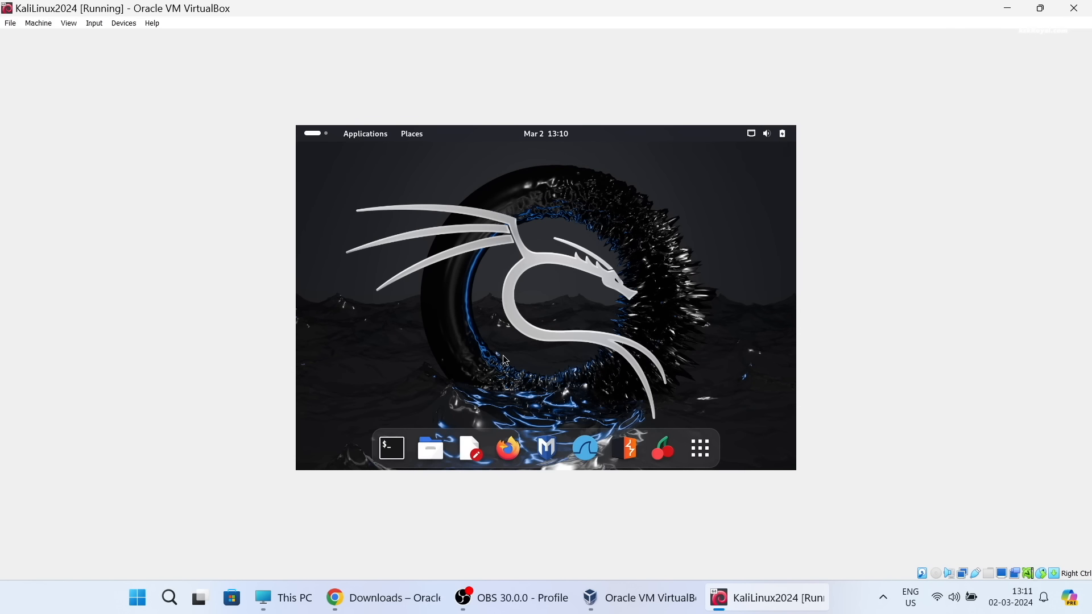
- Install the kernel headers with sudo apt-get install linux-headers-$(uname -r), authorizing with the account password and answering y
{"action": "key", "text": "Control_R+f"}
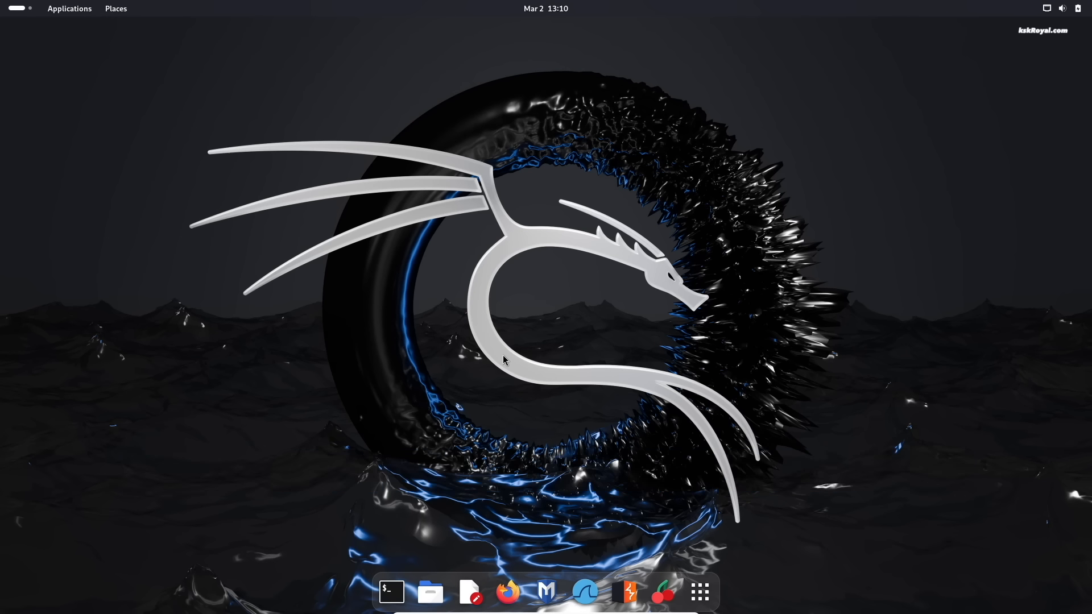
{"action": "key", "text": "Control_R+f"}
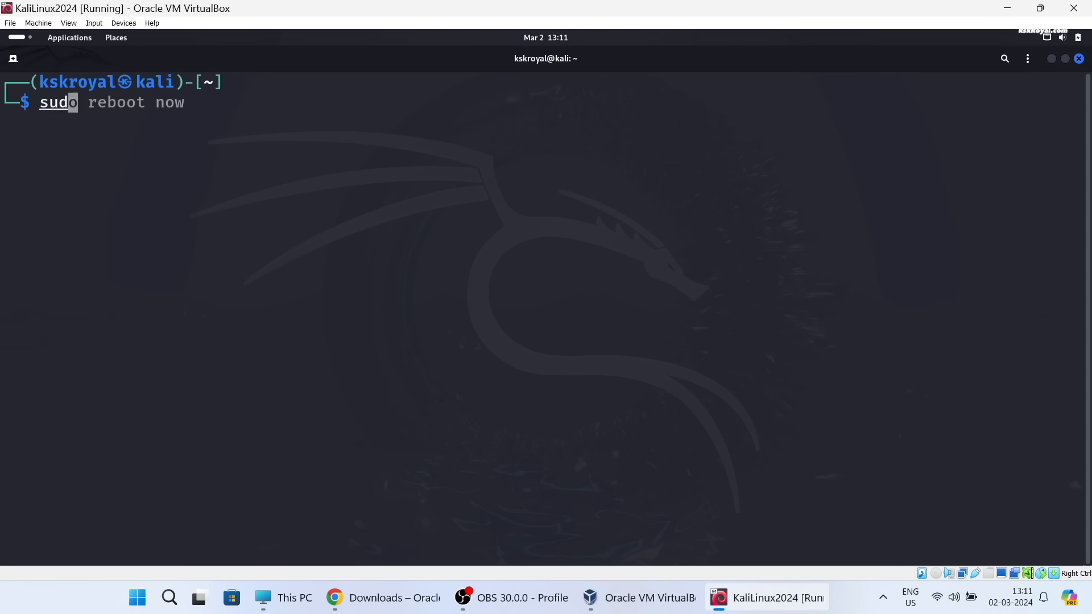
{"action": "type", "text": "o a"}
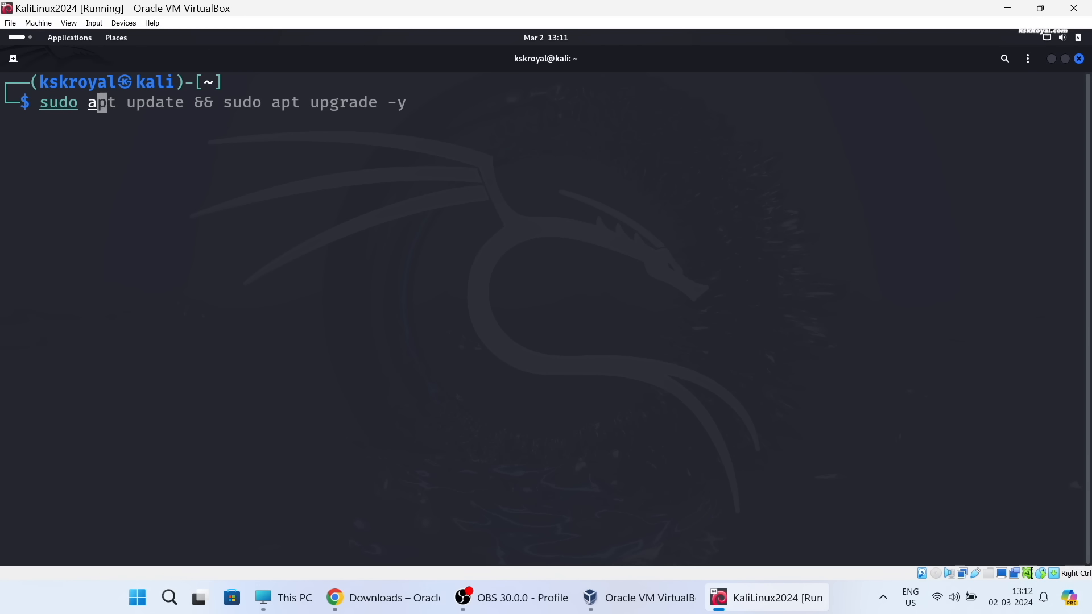
{"action": "type", "text": "pt-get install linux-headers-$()uname -r"}
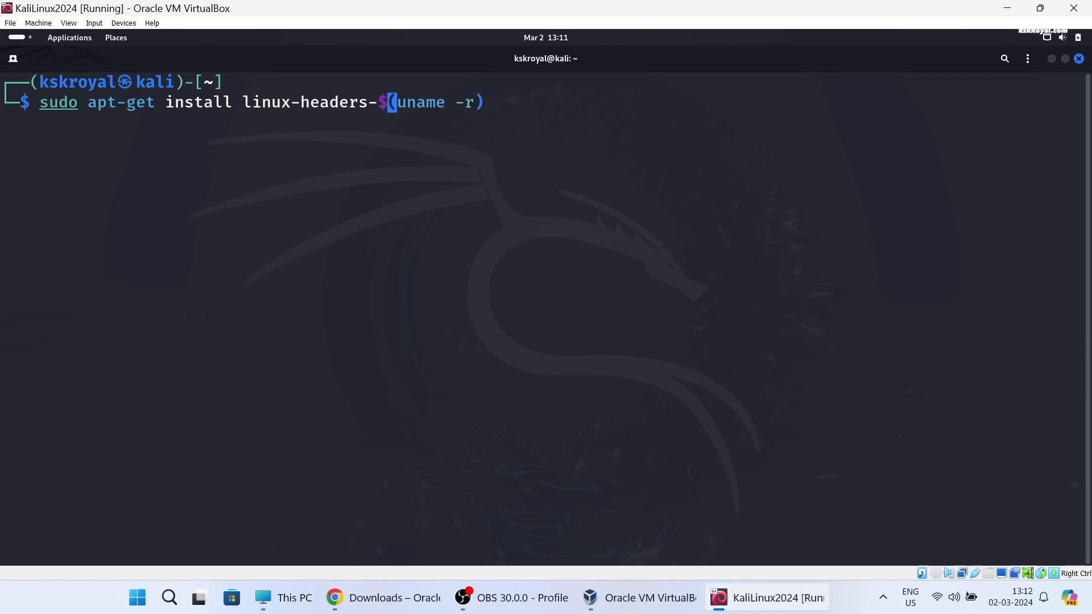
{"action": "key", "text": "Right"}
{"action": "key", "text": "Return"}
{"action": "key", "text": "Return"}
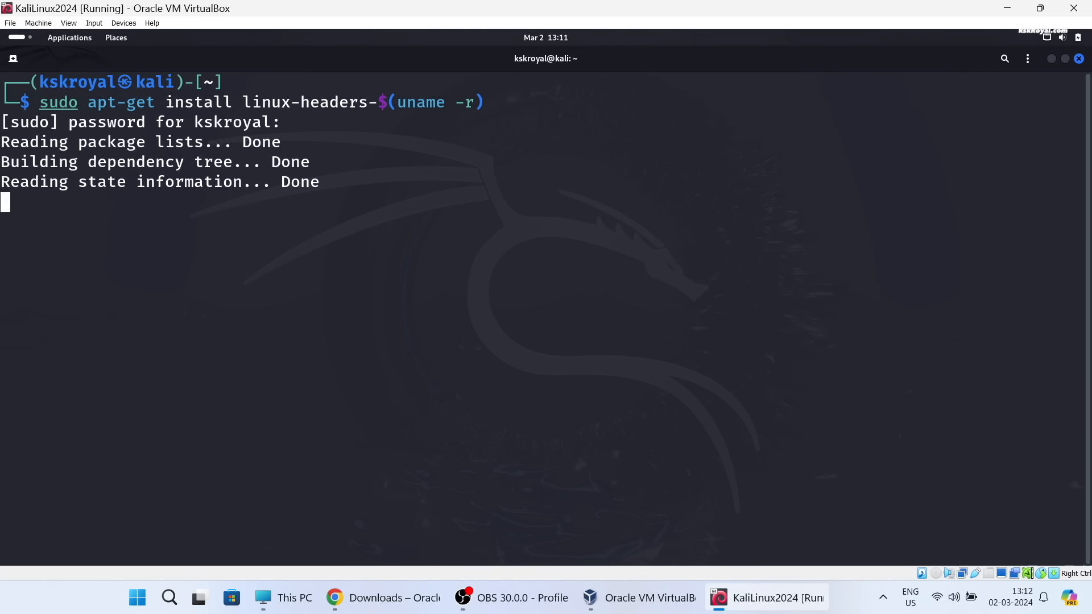
{"action": "type", "text": "y"}
{"action": "key", "text": "Return"}
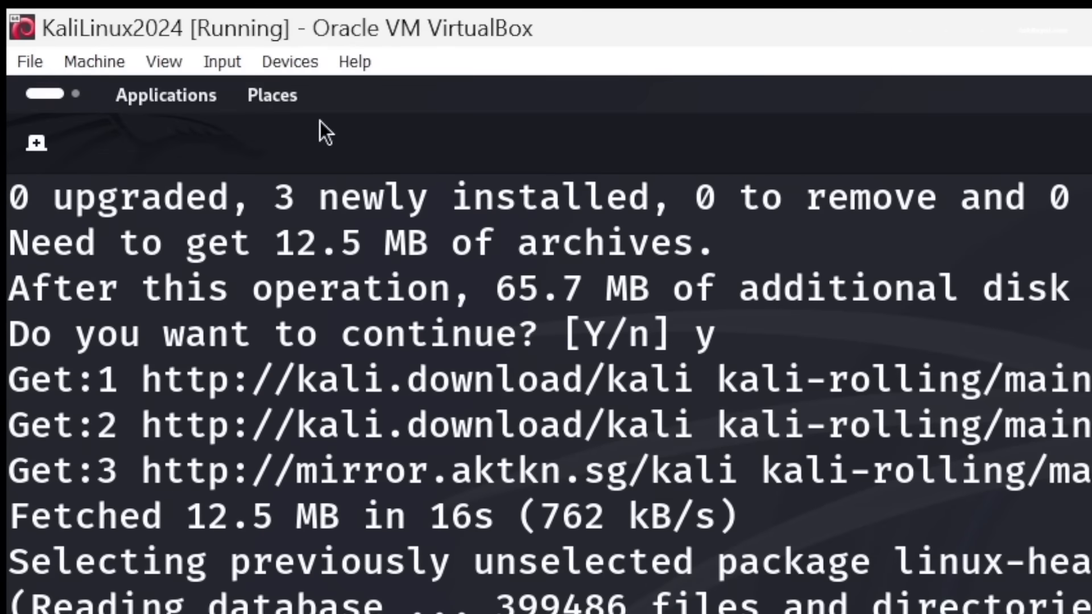
- Insert the Guest Additions CD image into the virtual machine and minimize the terminal window
{"action": "left_click", "coordinate": [287, 63]}
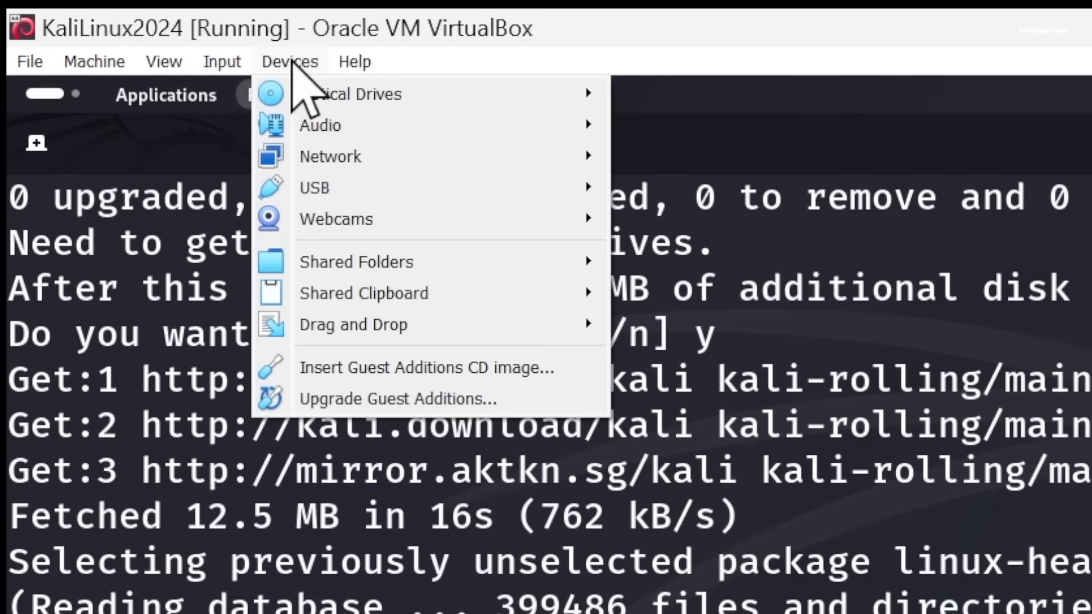
{"action": "left_click", "coordinate": [388, 368]}
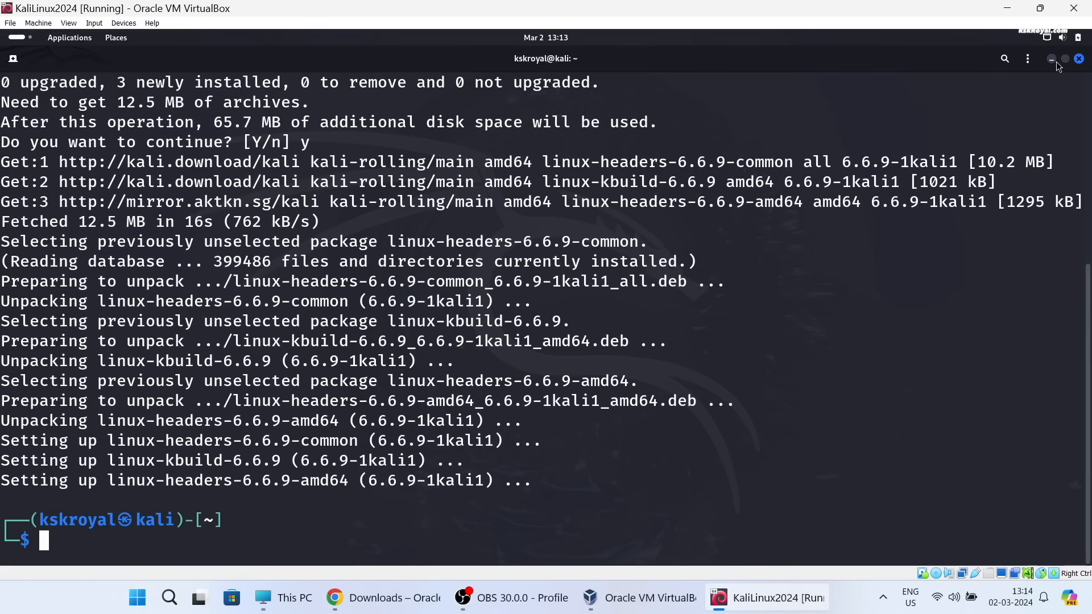
{"action": "left_click", "coordinate": [1053, 60]}
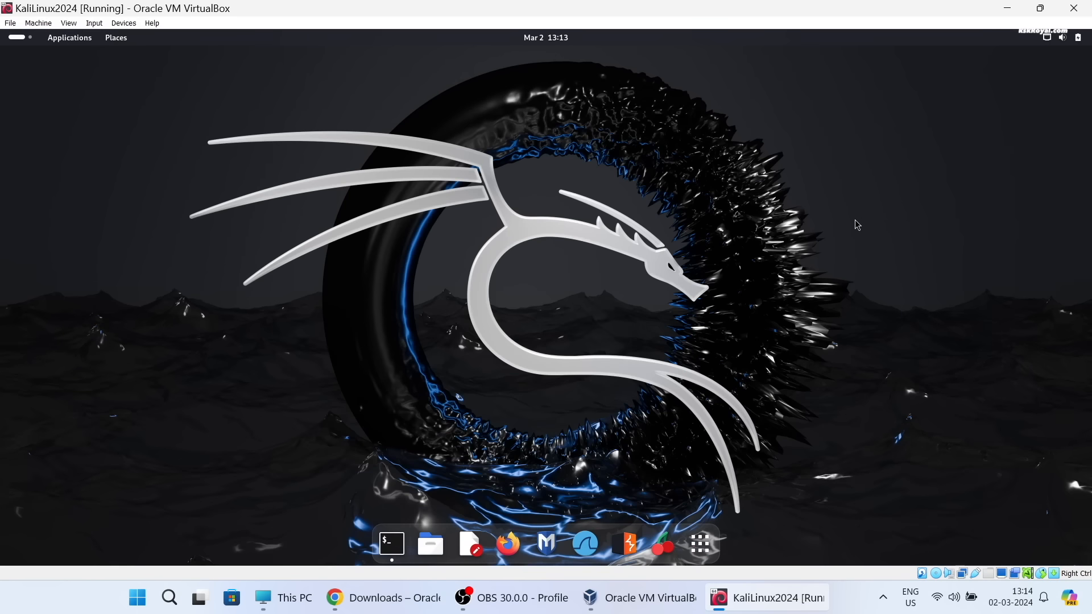
- Copy all files and folders from the VBox_GAs_7.0.14 disc into the home Documents folder
{"action": "left_click", "coordinate": [432, 544]}
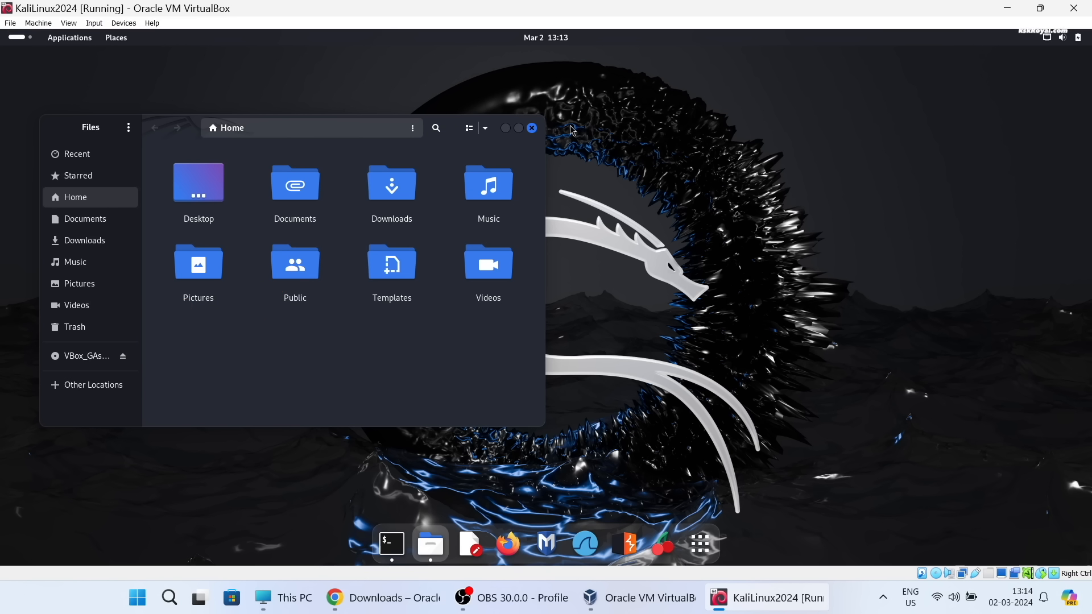
{"action": "left_click", "coordinate": [415, 266]}
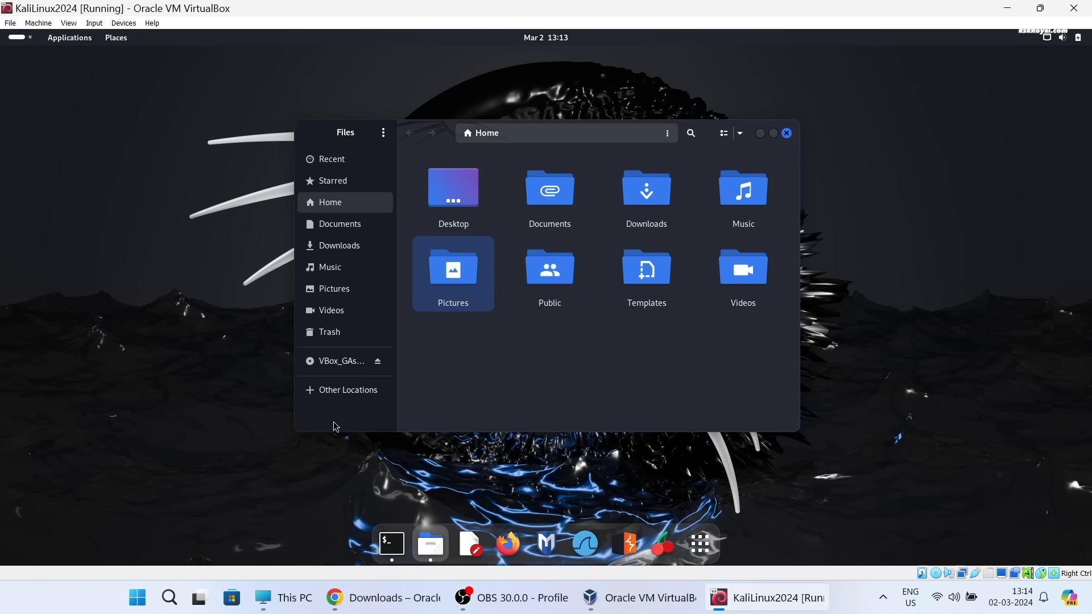
{"action": "left_click", "coordinate": [350, 369]}
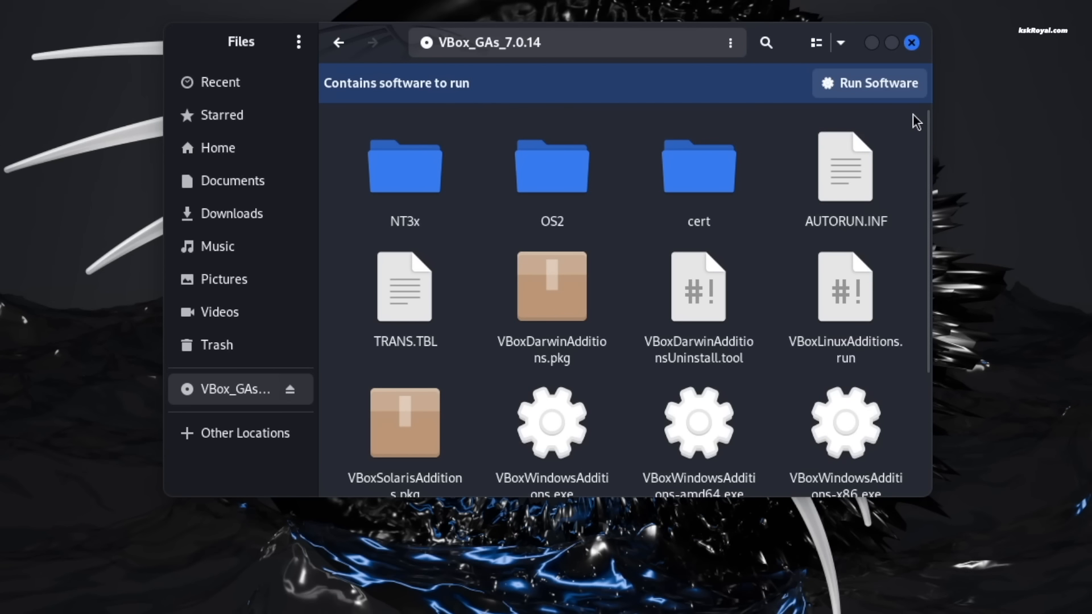
{"action": "key", "text": "ctrl+a"}
{"action": "right_click", "coordinate": [863, 170]}
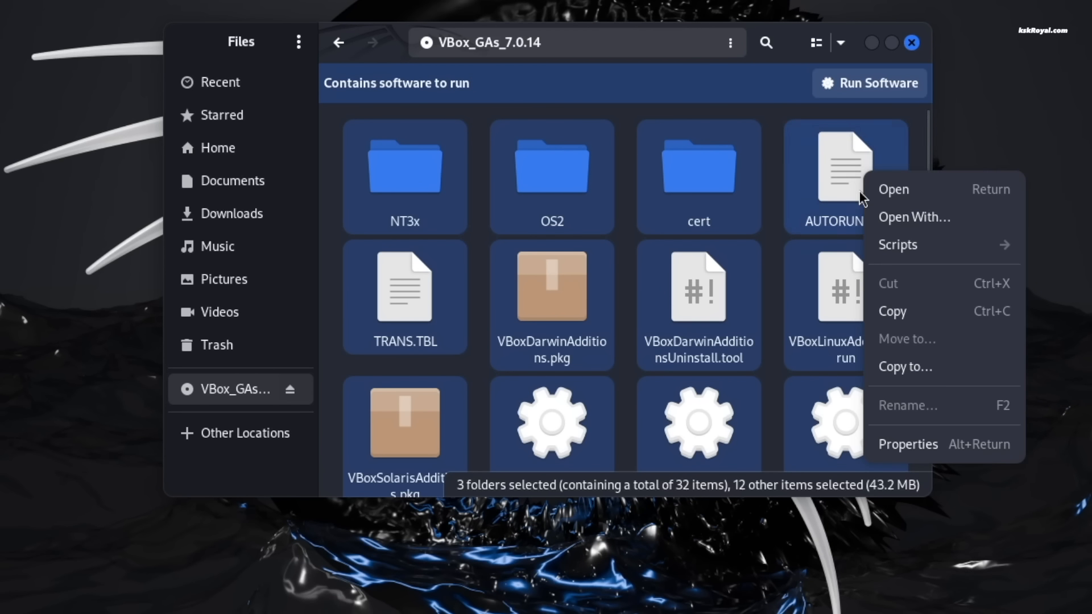
{"action": "left_click", "coordinate": [888, 311]}
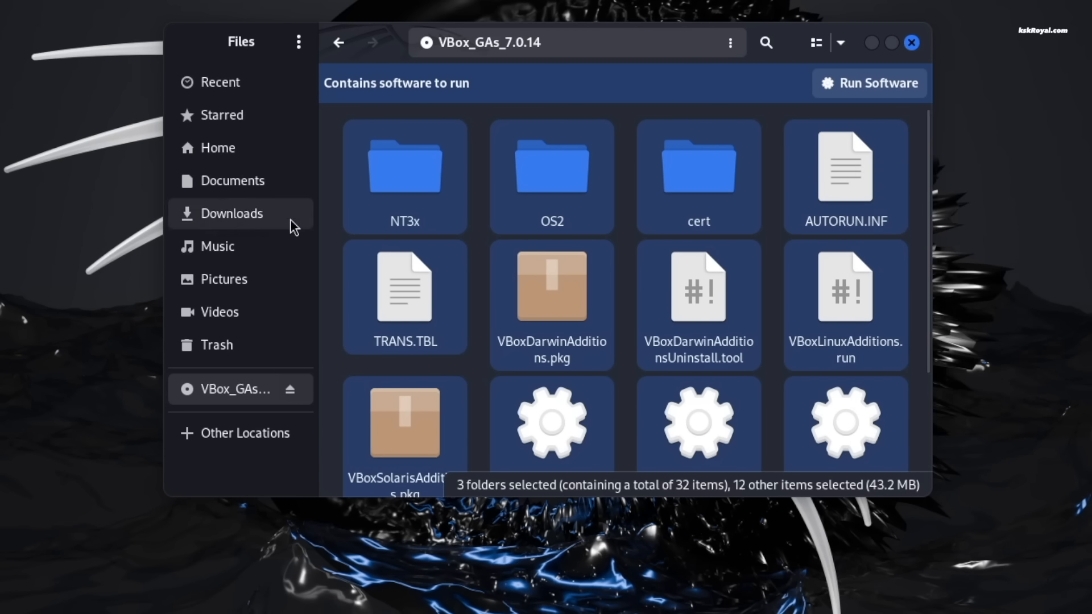
{"action": "left_click", "coordinate": [250, 183]}
{"action": "right_click", "coordinate": [546, 288]}
{"action": "left_click", "coordinate": [563, 367]}
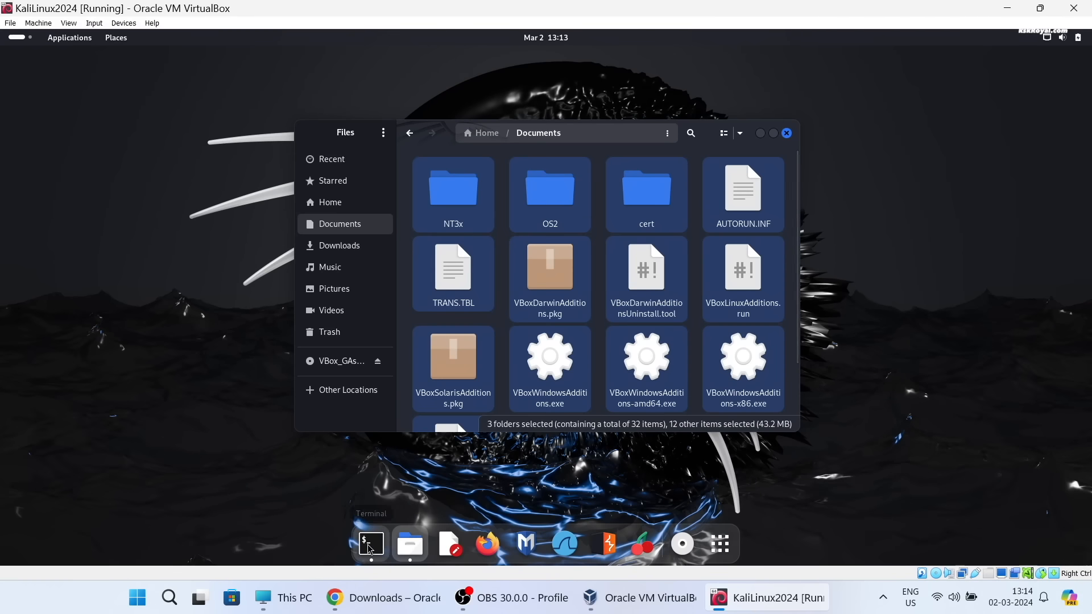
- Clear the terminal, change to the Documents directory and list the installer files with ls *run
{"action": "left_click", "coordinate": [371, 544]}
{"action": "key", "text": "ctrl+l"}
{"action": "type", "text": "cd Doc"}
{"action": "key", "text": "Tab"}
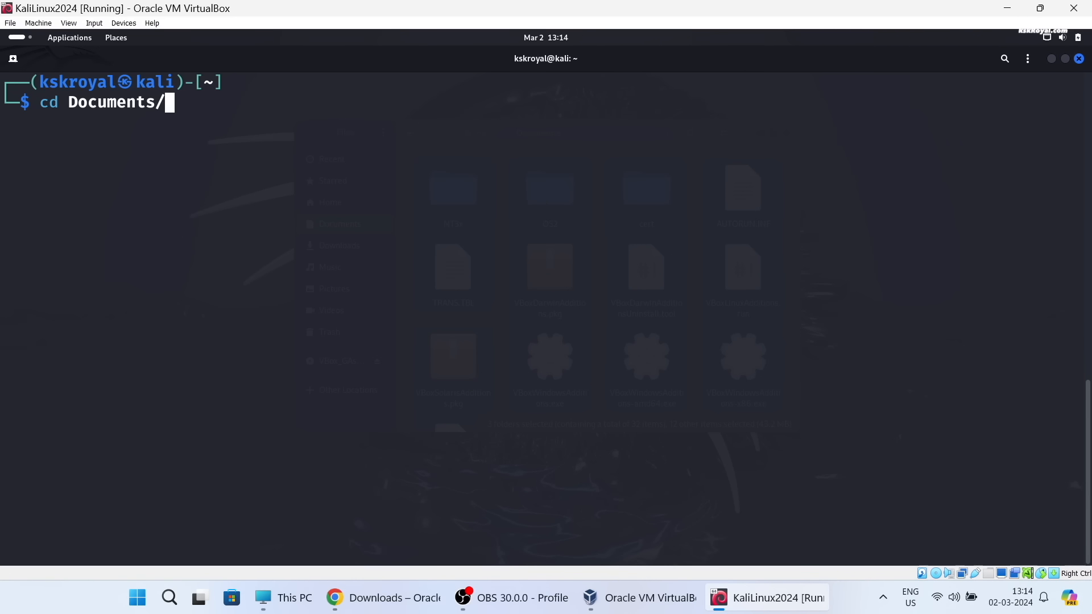
{"action": "key", "text": "Return"}
{"action": "type", "text": "ls *run"}
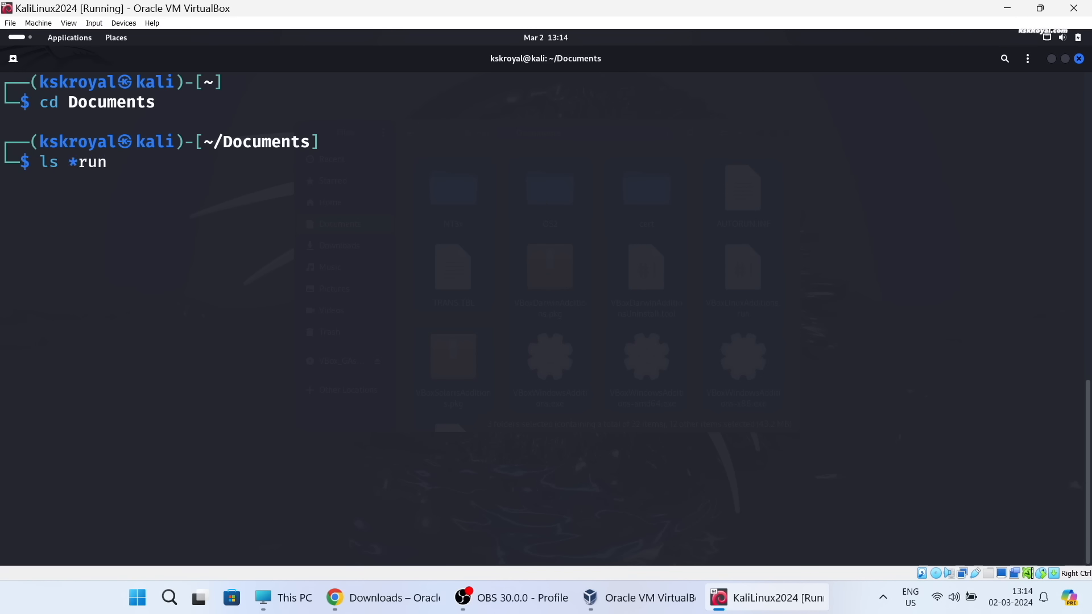
{"action": "key", "text": "Return"}
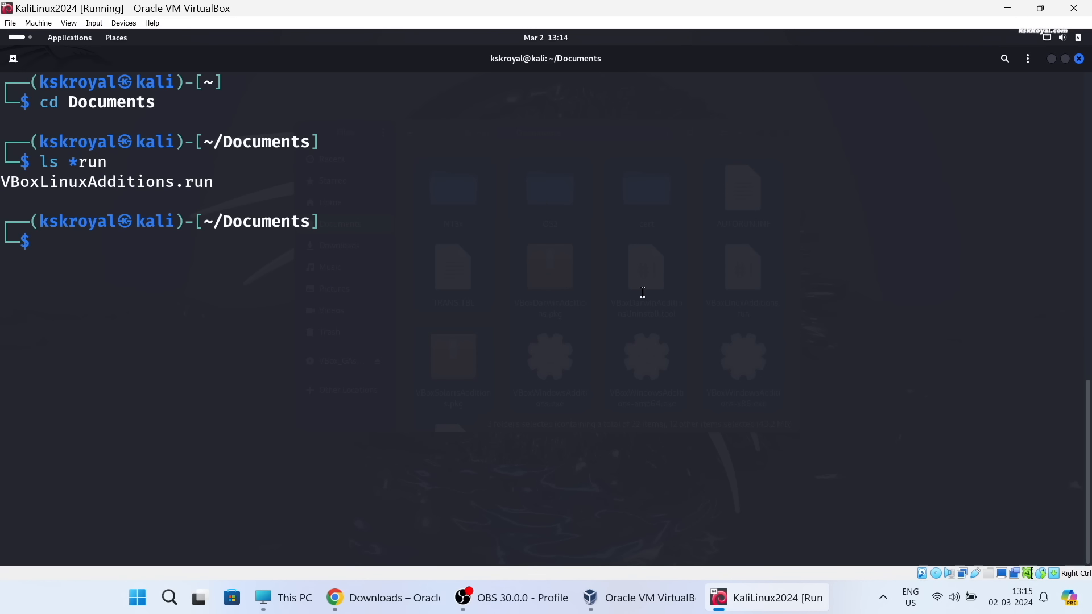
- Grant full permissions to the Guest Additions installer with sudo chmod 777 VBoxLinuxAdditions.run
{"action": "double_click", "coordinate": [181, 186]}
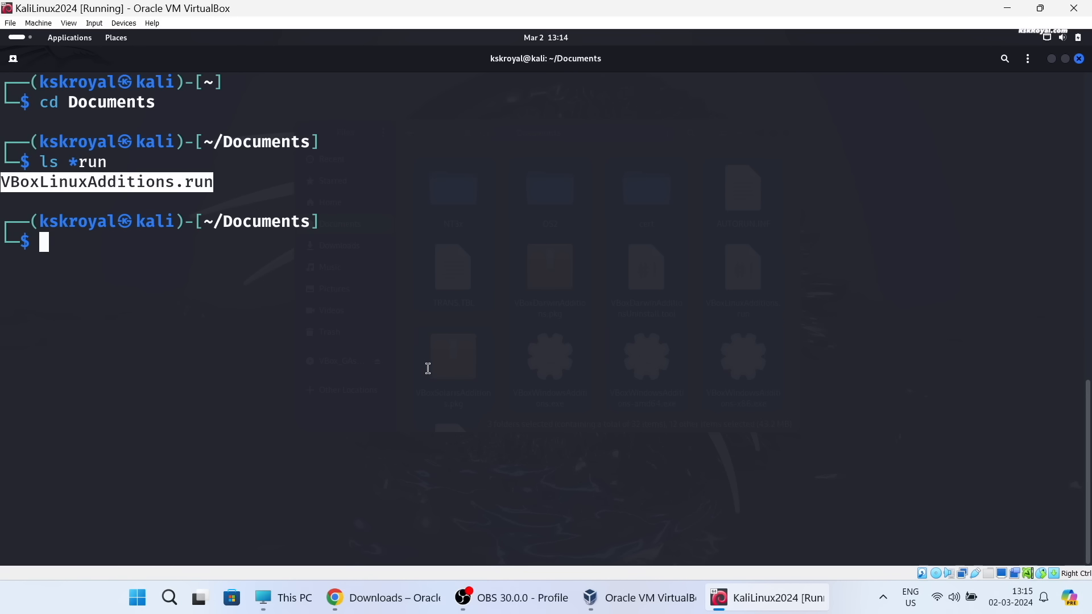
{"action": "type", "text": "sudo chmod "}
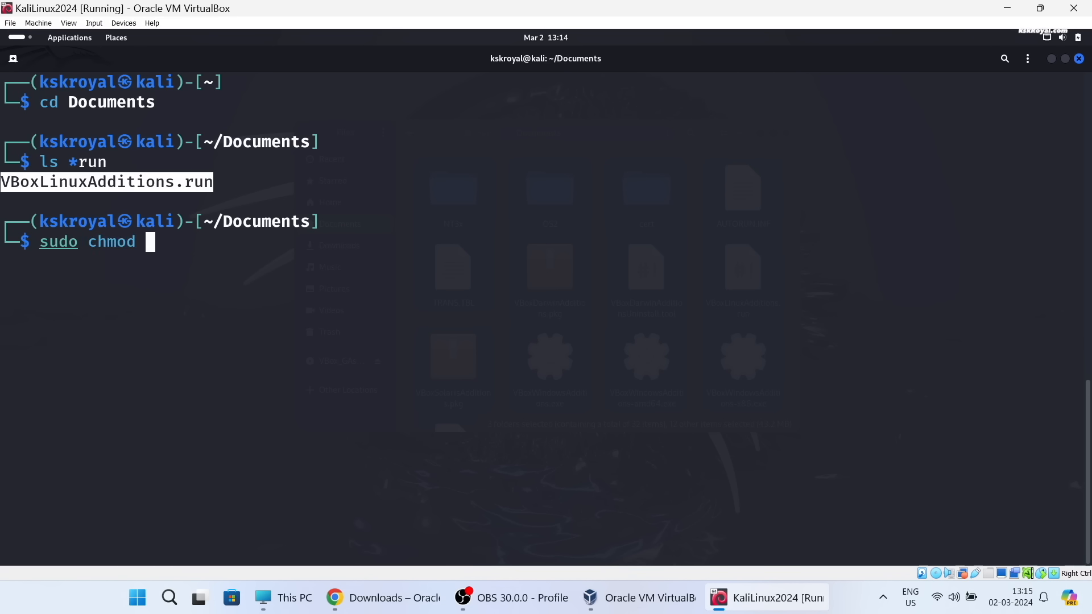
{"action": "type", "text": "777 VBoxLinuxAdditions.run"}
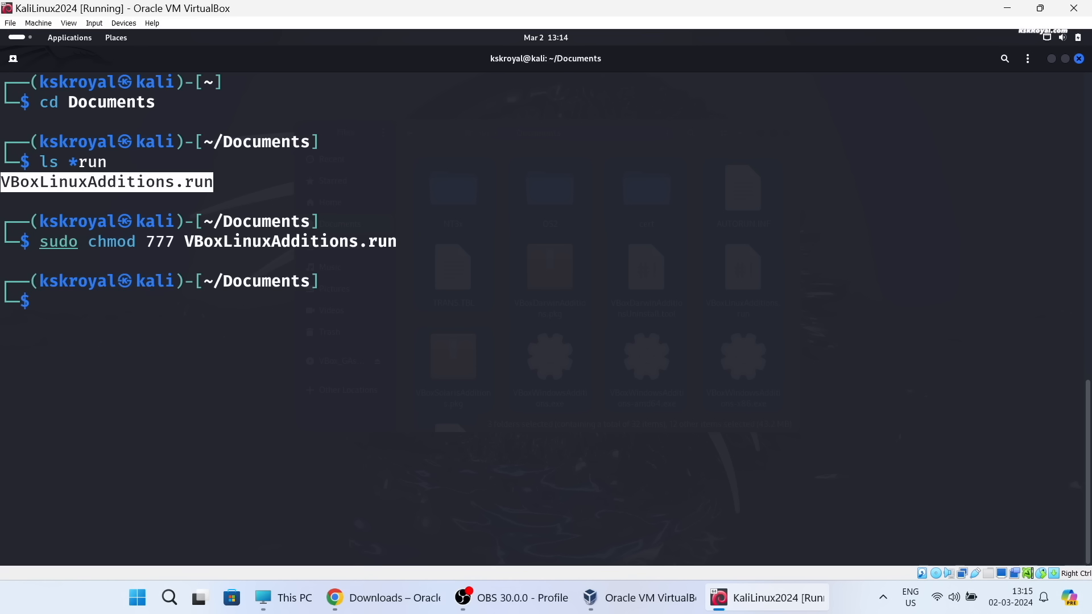
- Run the Guest Additions installer with sudo ./VBoxLinuxAdditions.run and answer yes to continue
{"action": "type", "text": "sudo ./VBo"}
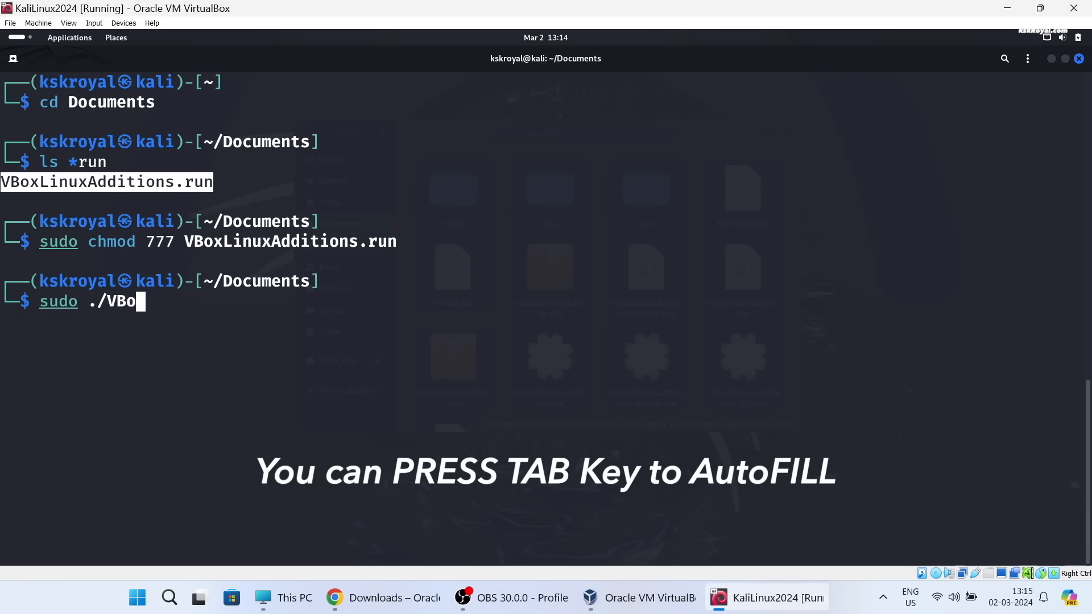
{"action": "type", "text": "xLi"}
{"action": "key", "text": "Tab"}
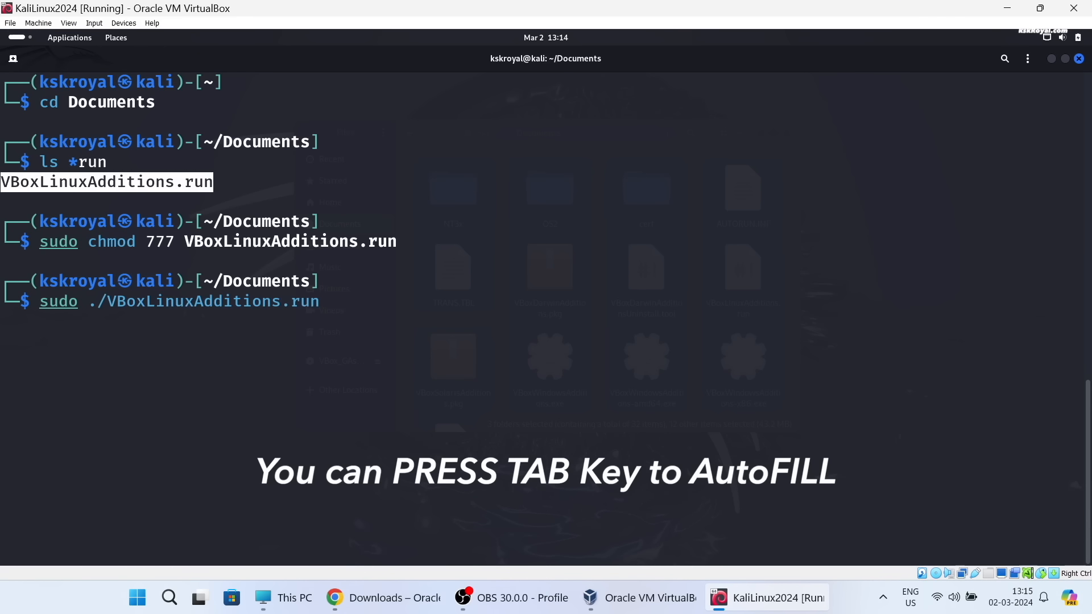
{"action": "key", "text": "Return"}
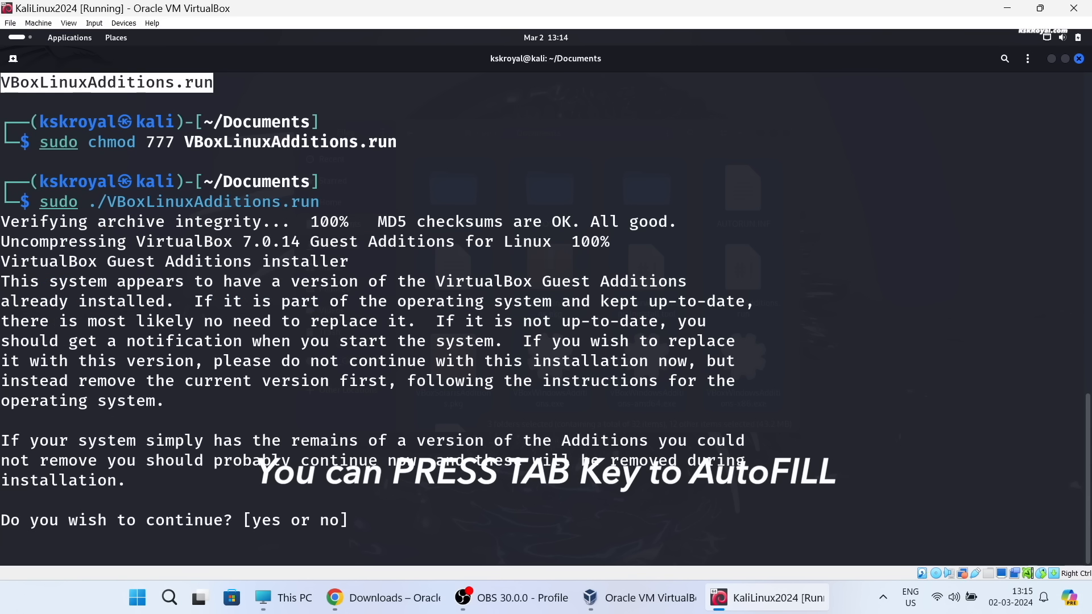
{"action": "type", "text": "yes"}
{"action": "key", "text": "Return"}
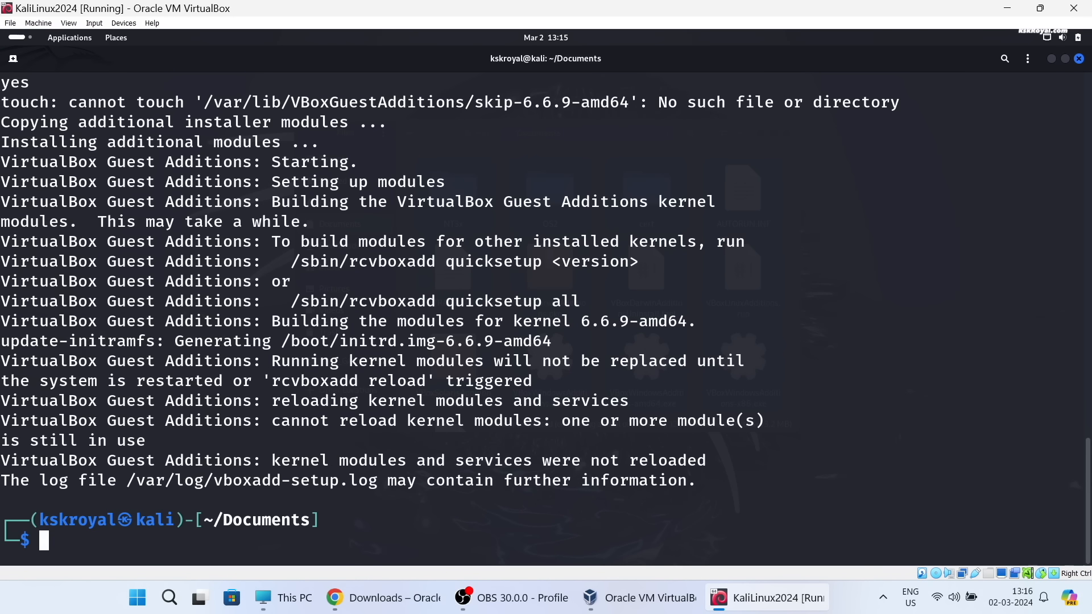
- Clear the terminal, reboot Kali with sudo reboot now and log back in with the account password
{"action": "key", "text": "ctrl+l"}
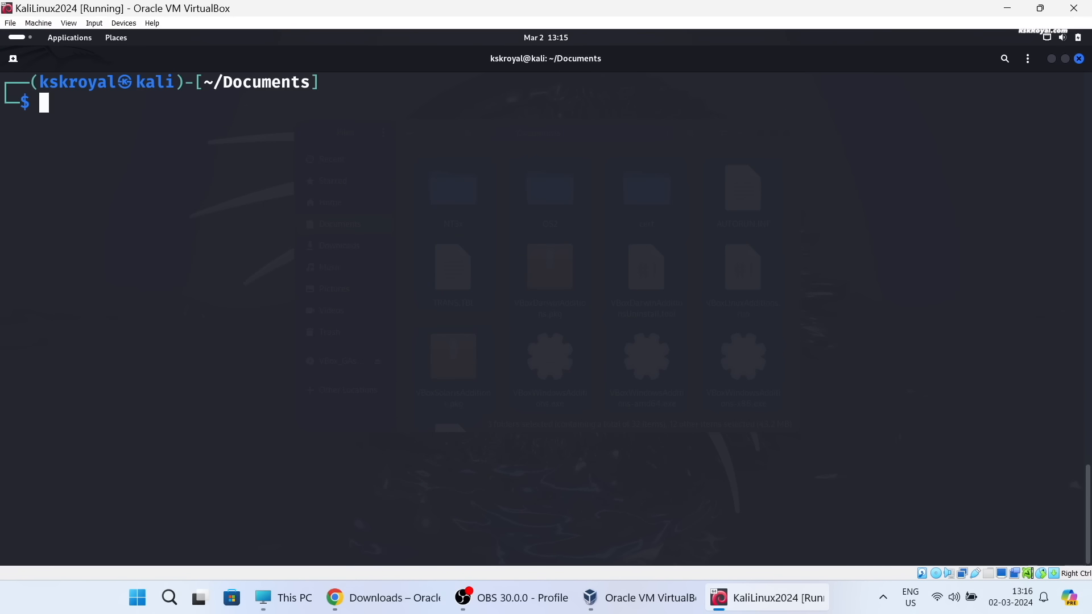
{"action": "type", "text": "sudo reboot"}
{"action": "key", "text": "Right"}
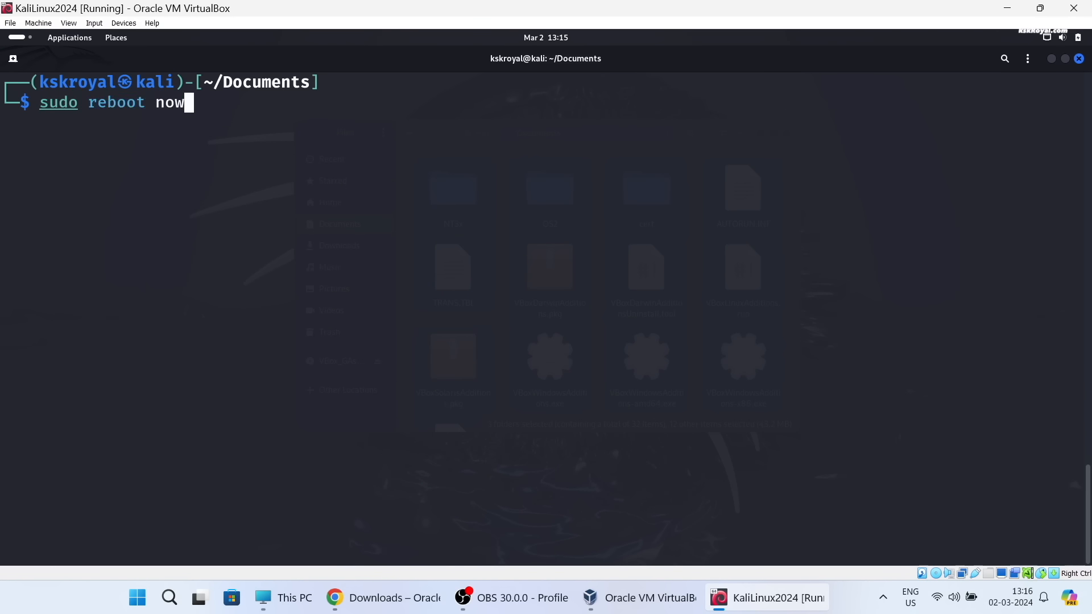
{"action": "key", "text": "Return"}
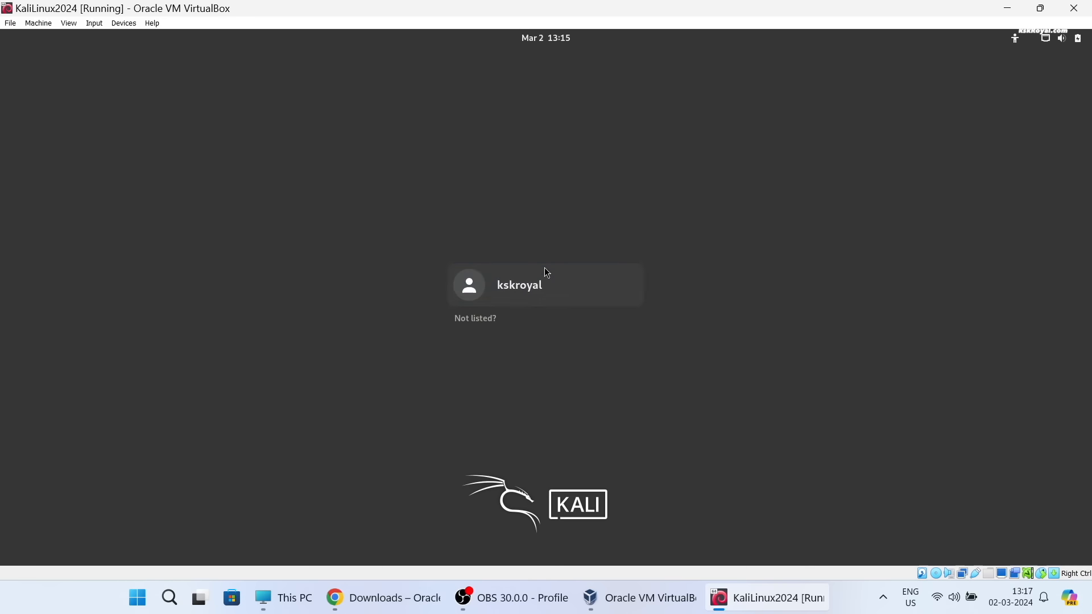
{"action": "left_click", "coordinate": [544, 270]}
{"action": "type", "text": "••••"}
{"action": "key", "text": "Return"}
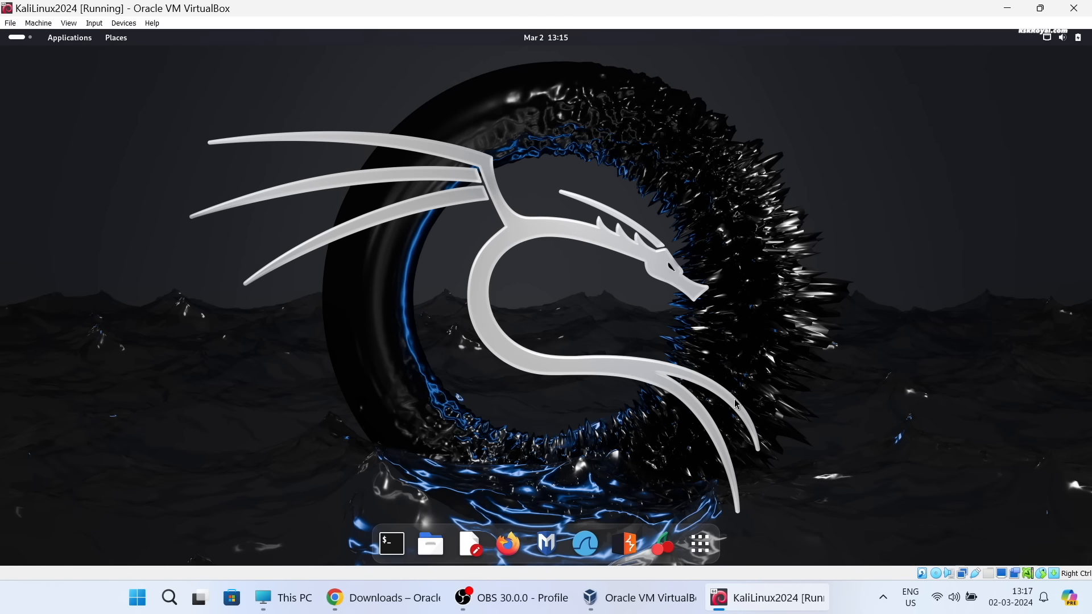
- Browse the pages of installed applications and the Utilities folder in the application overview, closing the overview when done
{"action": "left_click", "coordinate": [701, 544]}
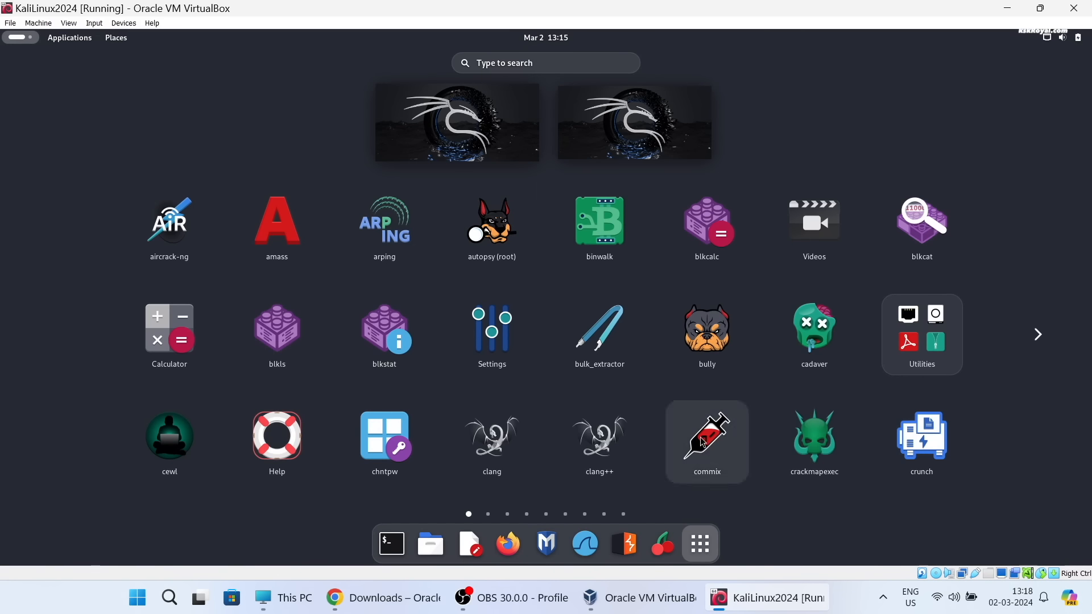
{"action": "scroll", "coordinate": [700, 437], "scroll_direction": "down", "scroll_amount": 1}
{"action": "scroll", "coordinate": [701, 438], "scroll_direction": "down", "scroll_amount": 1}
{"action": "left_click", "coordinate": [700, 544]}
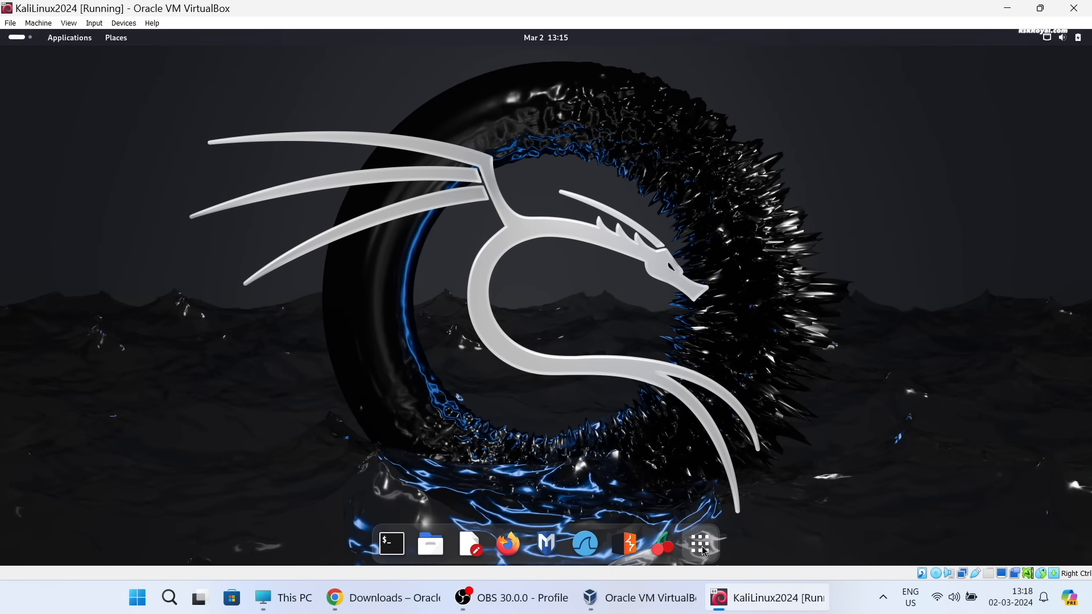
{"action": "left_click", "coordinate": [700, 544]}
{"action": "scroll", "coordinate": [687, 390], "scroll_direction": "down", "scroll_amount": 1}
{"action": "scroll", "coordinate": [687, 390], "scroll_direction": "up", "scroll_amount": 1}
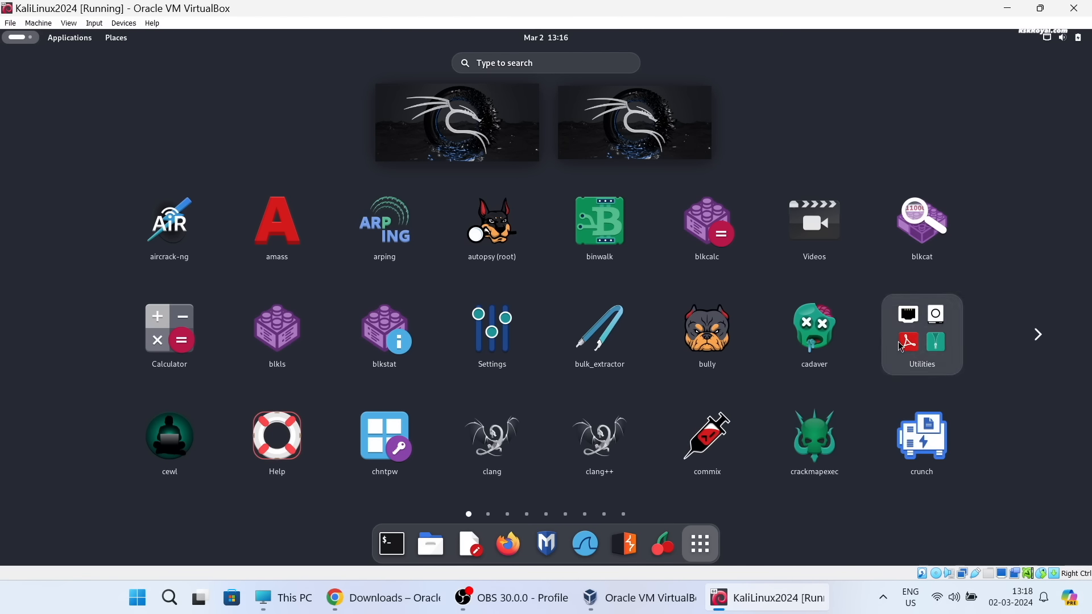
{"action": "left_click", "coordinate": [913, 353]}
{"action": "left_click", "coordinate": [793, 327]}
{"action": "scroll", "coordinate": [473, 387], "scroll_direction": "down", "scroll_amount": 1}
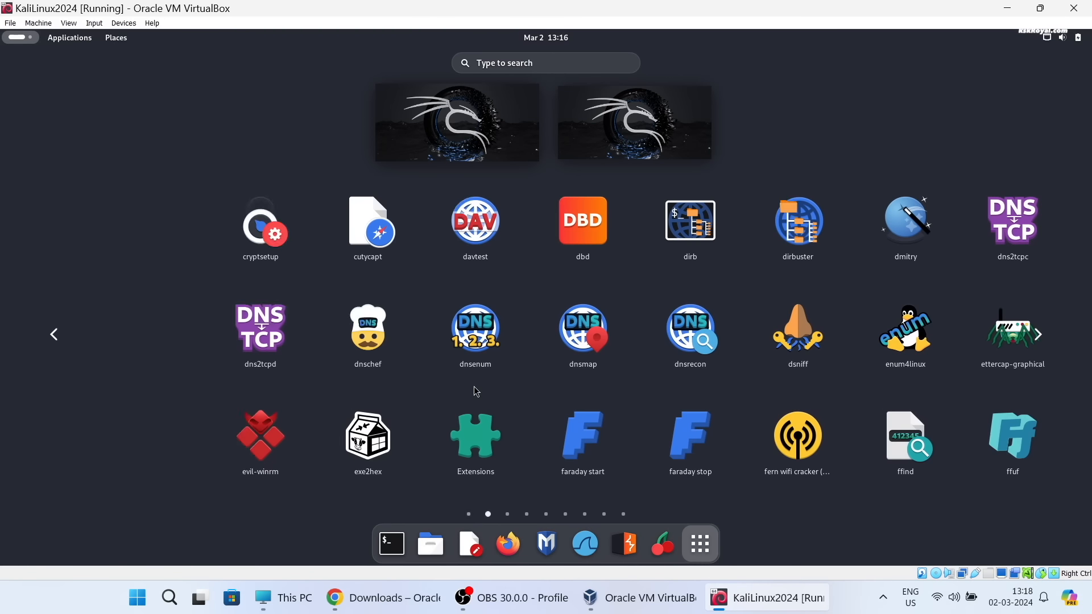
{"action": "scroll", "coordinate": [642, 411], "scroll_direction": "down", "scroll_amount": 1}
{"action": "left_click", "coordinate": [688, 535]}
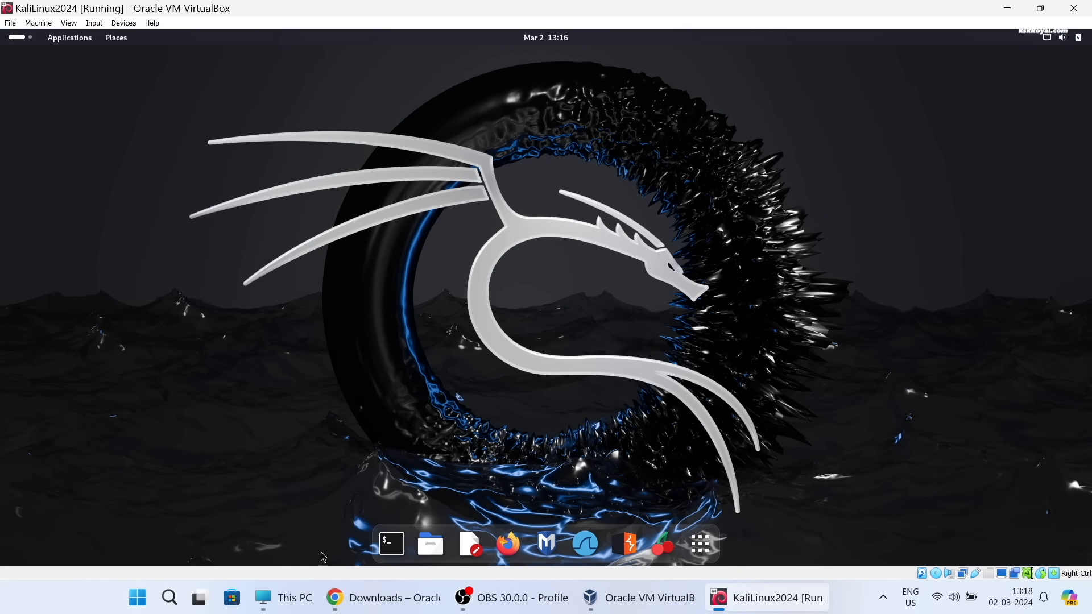
- Examine the Kali system information in a new terminal and inspect the running processes with htop
{"action": "left_click", "coordinate": [393, 545]}
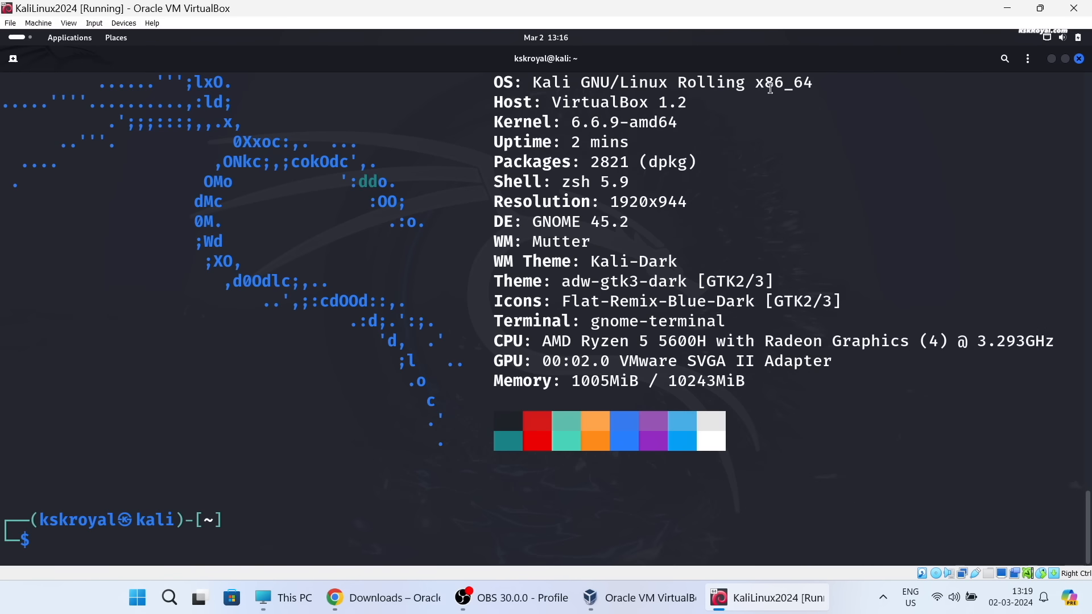
{"action": "double_click", "coordinate": [768, 87]}
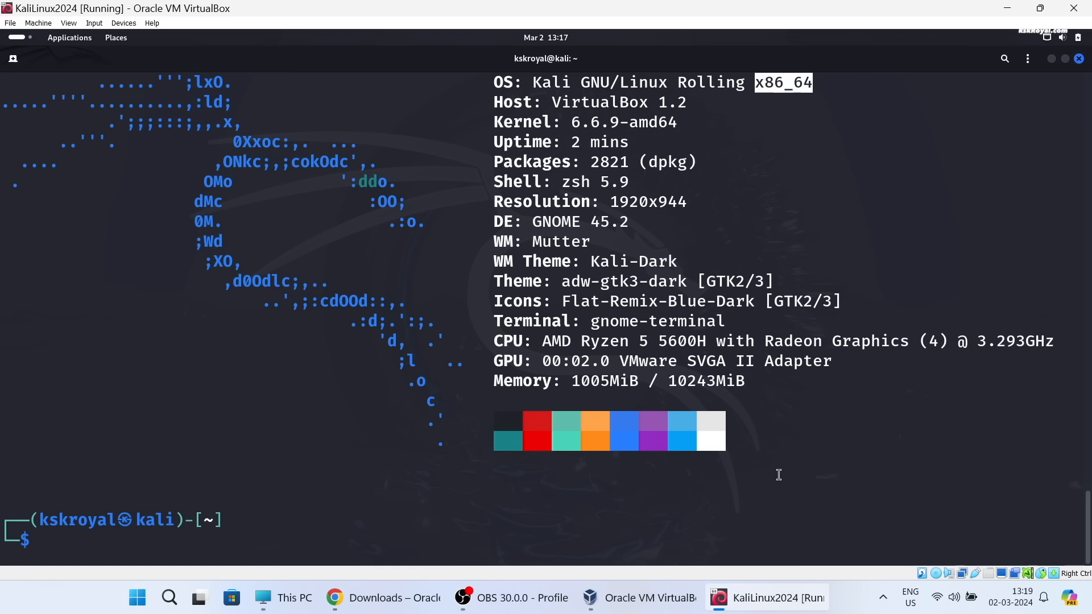
{"action": "key", "text": "ctrl+l"}
{"action": "type", "text": "htop"}
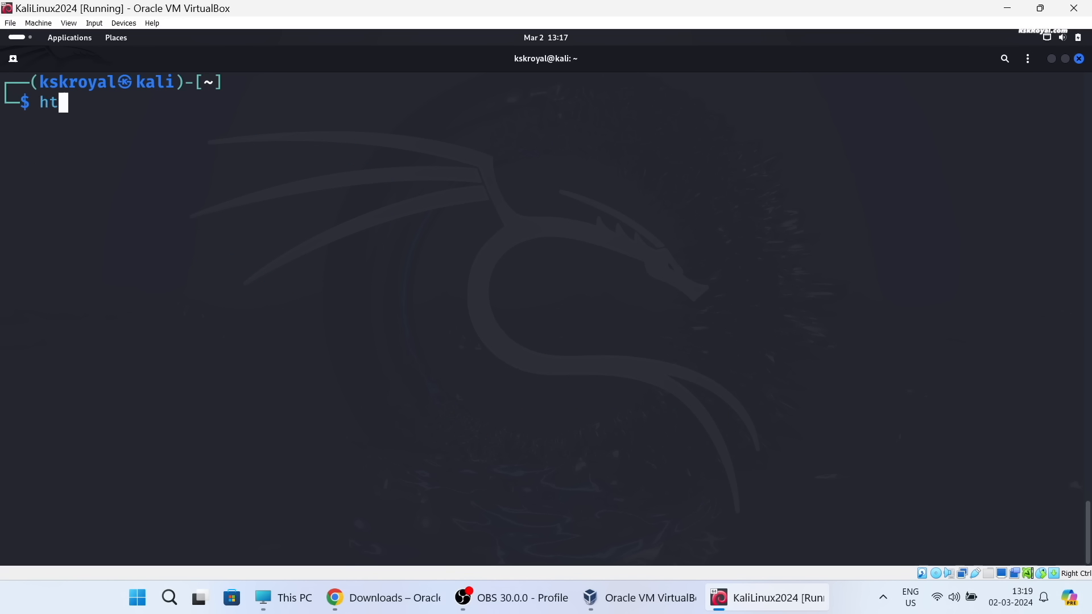
{"action": "key", "text": "Return"}
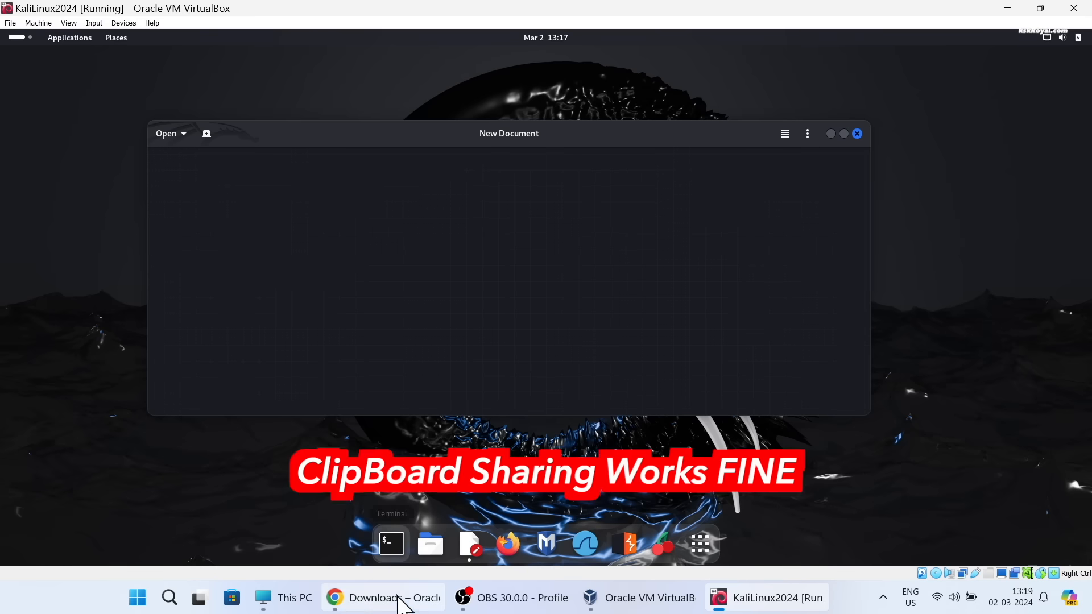
- Test clipboard sharing by copying the virtualbox.org/wiki/Downloads address from Chrome on the host into a Kali text document, clearing it and pasting it again
{"action": "left_click", "coordinate": [386, 596]}
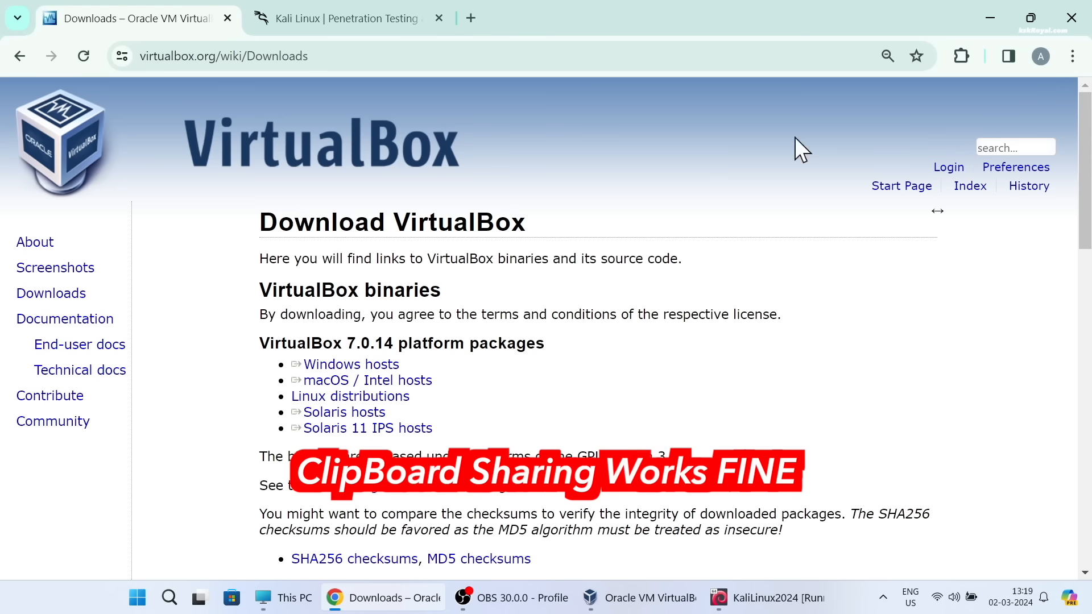
{"action": "left_click", "coordinate": [280, 57]}
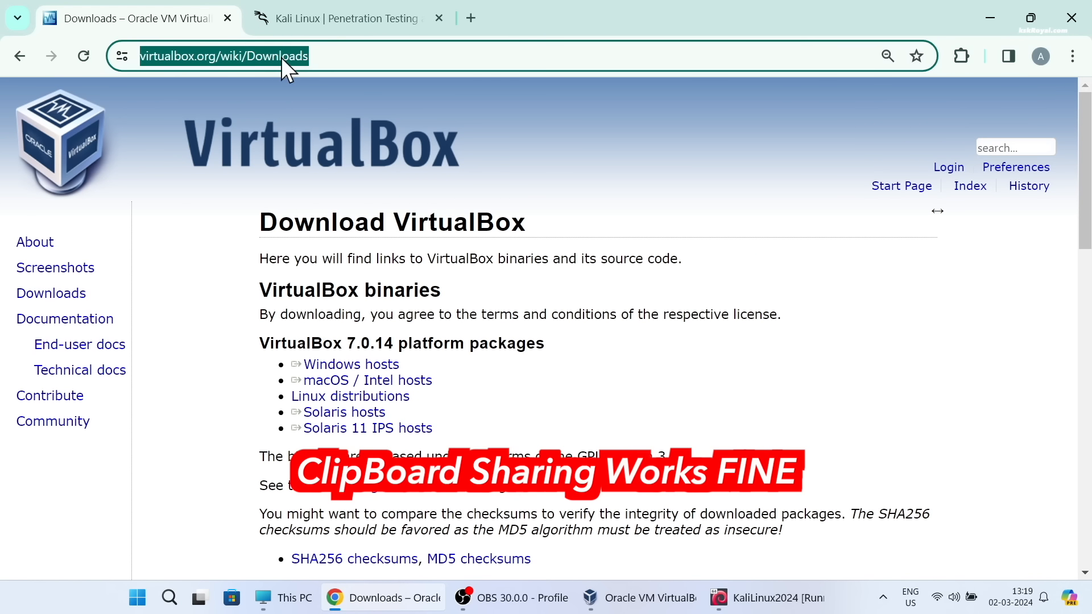
{"action": "right_click", "coordinate": [290, 55]}
{"action": "left_click", "coordinate": [340, 214]}
{"action": "key", "text": "alt+Tab"}
{"action": "key", "text": "ctrl+v"}
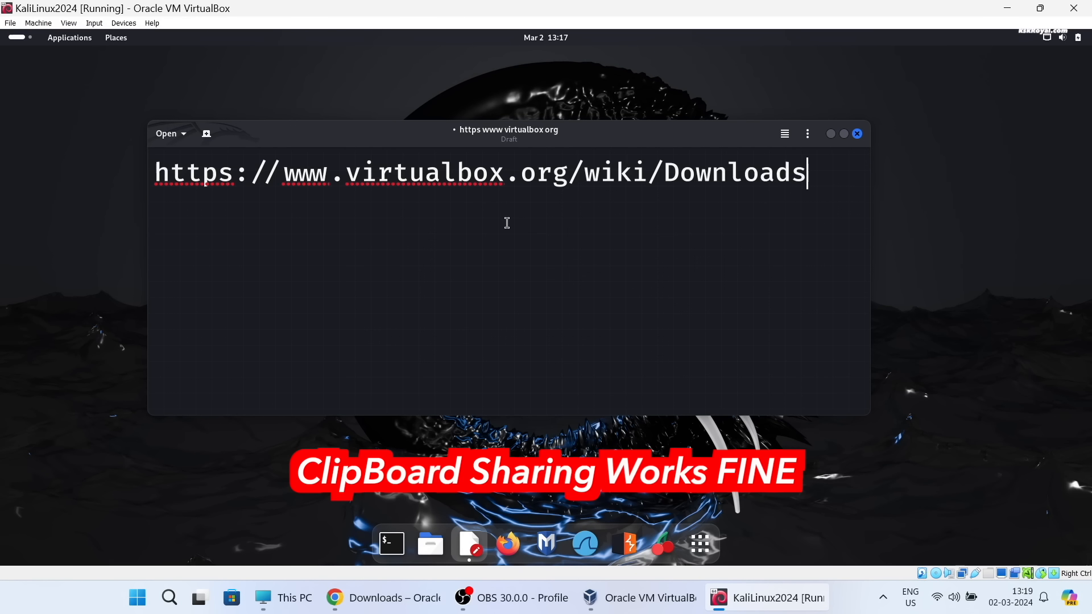
{"action": "key", "text": "ctrl+a"}
{"action": "key", "text": "BackSpace"}
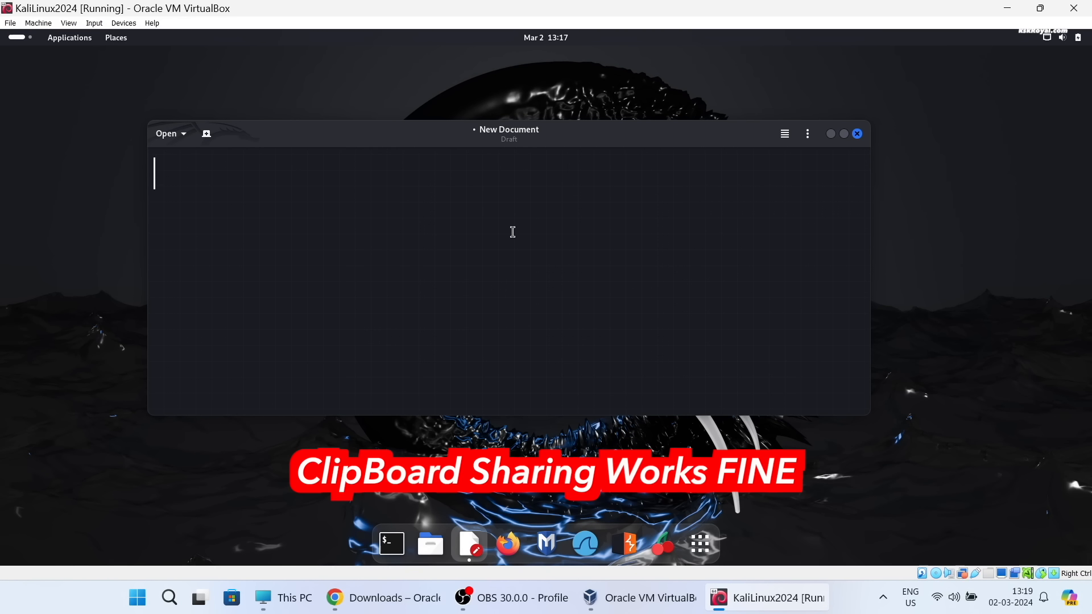
{"action": "key", "text": "ctrl+v"}
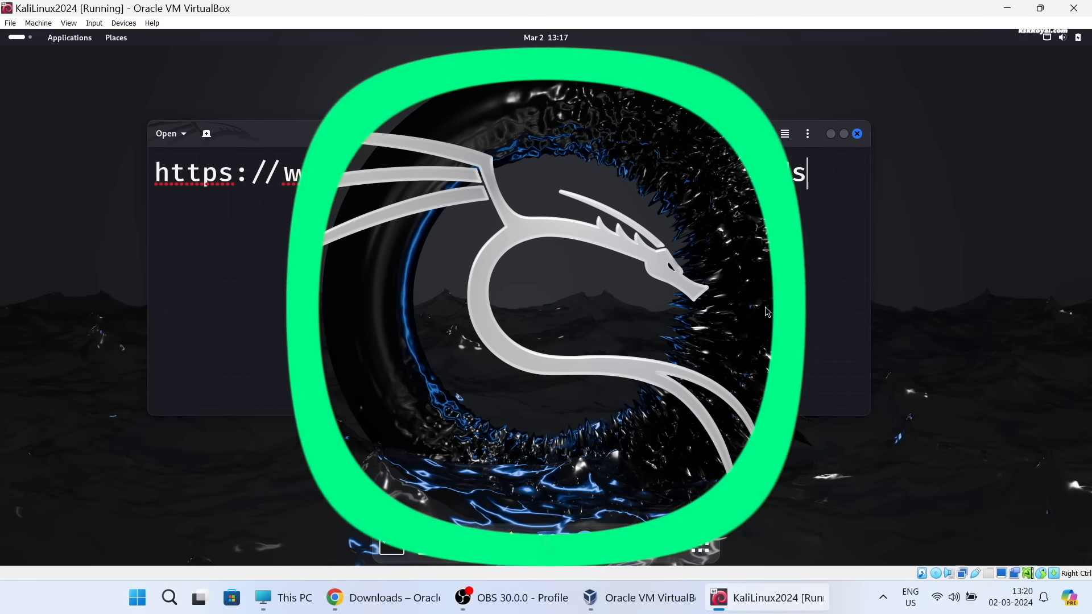
- Power off the Kali Linux virtual machine from within its desktop and confirm the shutdown
{"action": "left_click", "coordinate": [1062, 37]}
{"action": "left_click", "coordinate": [1068, 76]}
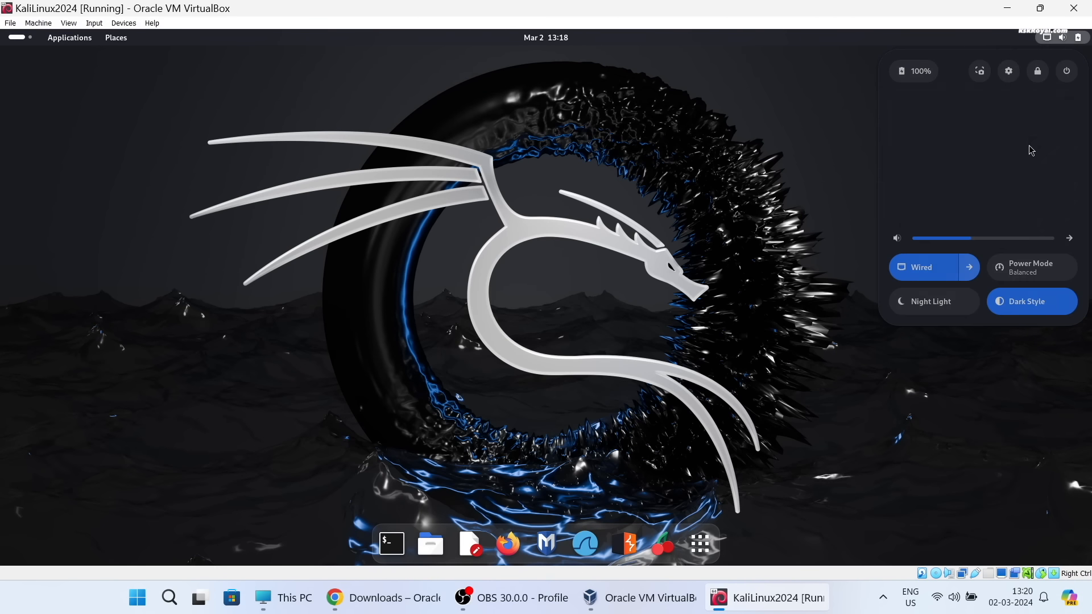
{"action": "left_click", "coordinate": [987, 173]}
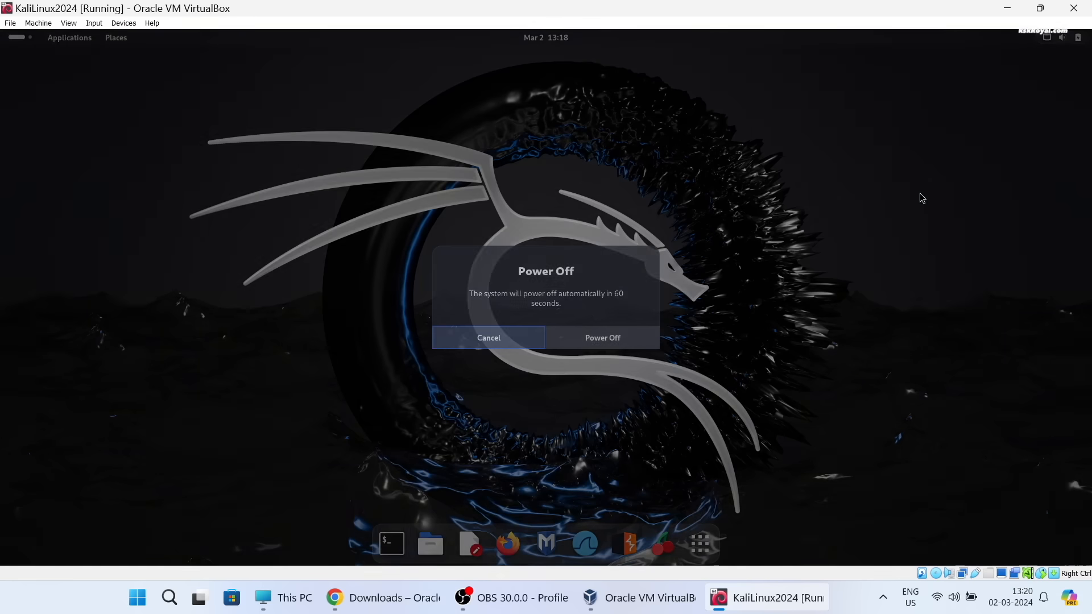
{"action": "left_click", "coordinate": [629, 336]}
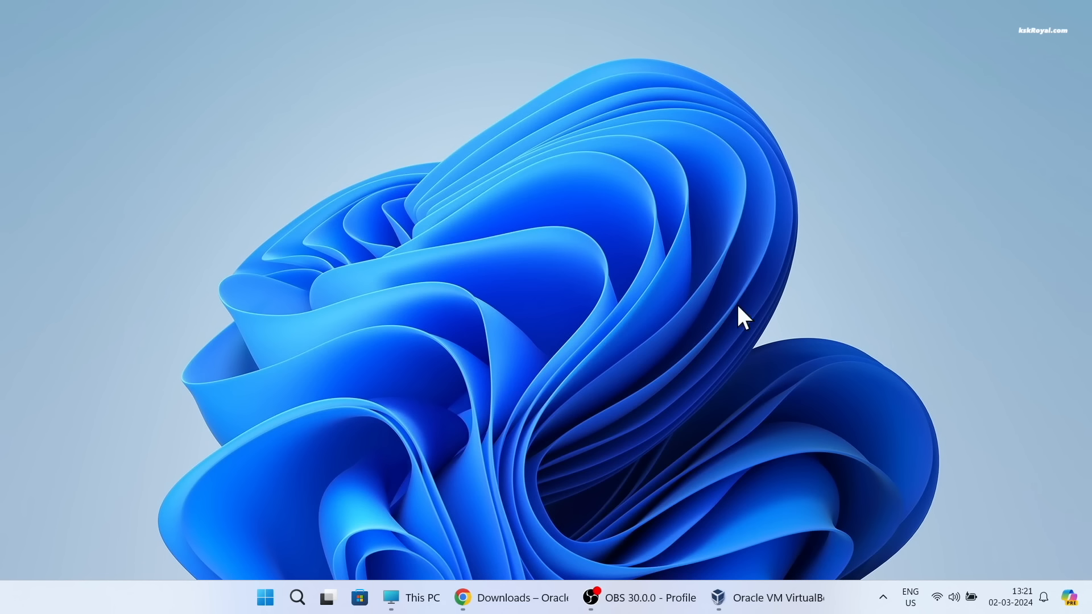
{"action": "left_click", "coordinate": [774, 598]}
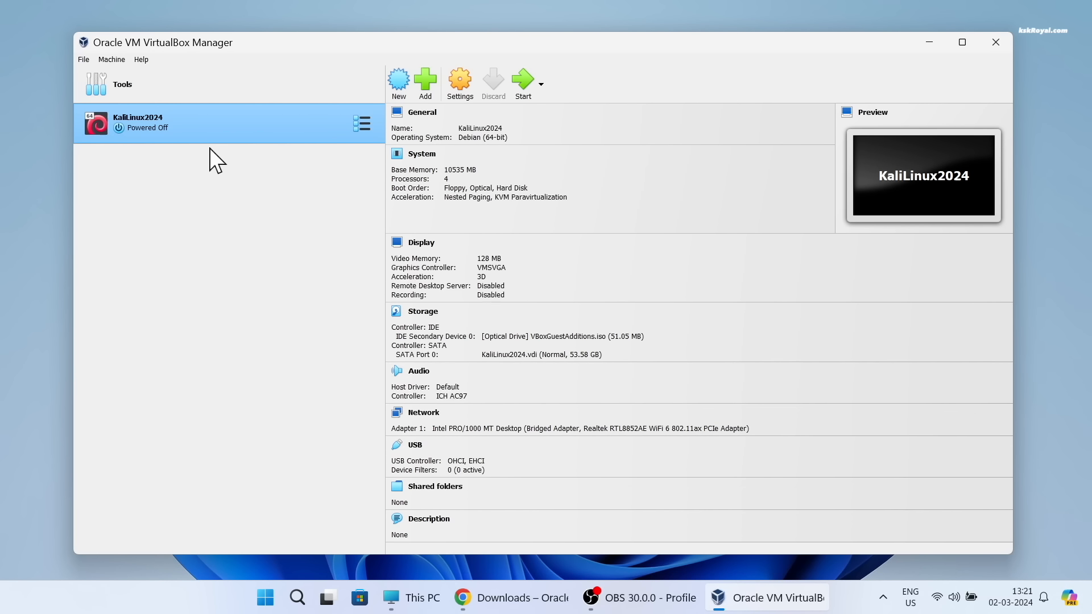
{"action": "right_click", "coordinate": [225, 124]}
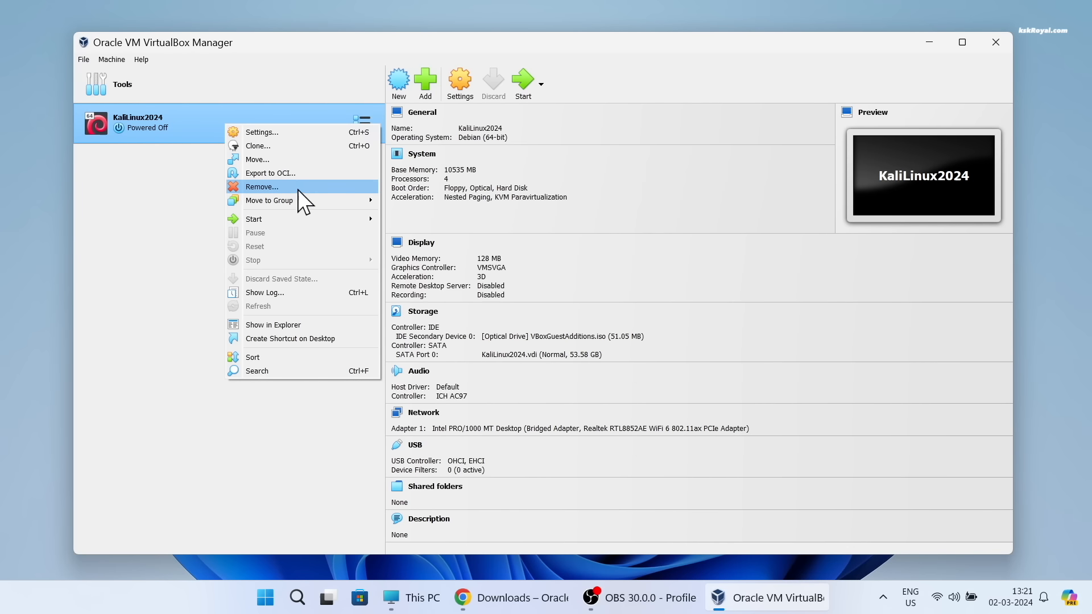
{"action": "left_click", "coordinate": [360, 187]}
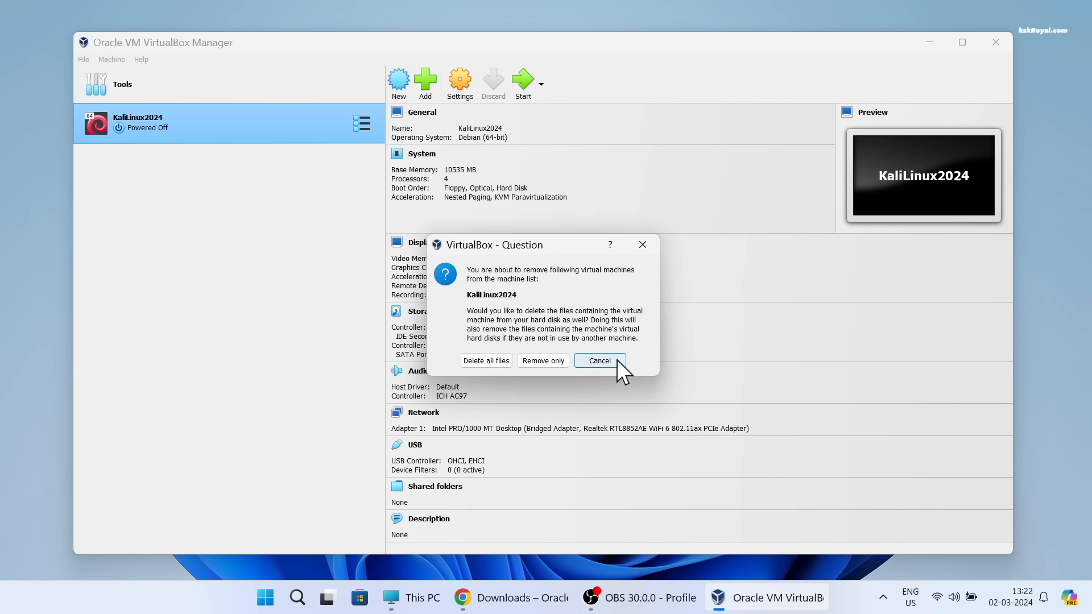
{"action": "left_click", "coordinate": [599, 361]}
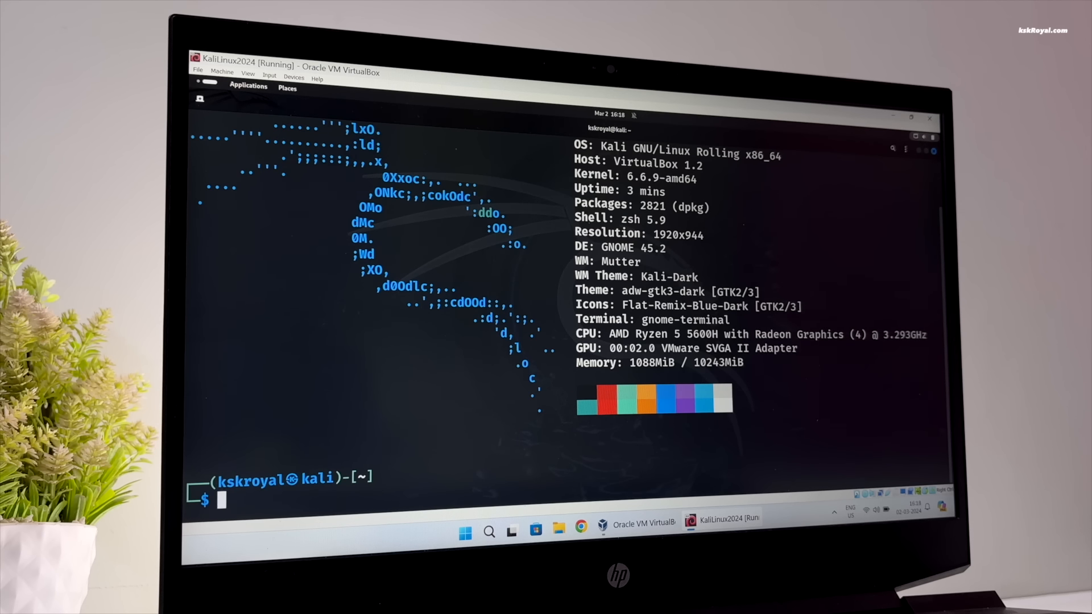
- Clear the Kali terminal and display the release information with cat /etc/os-release
{"action": "key", "text": "ctrl+l"}
{"action": "type", "text": "cat /etc/"}
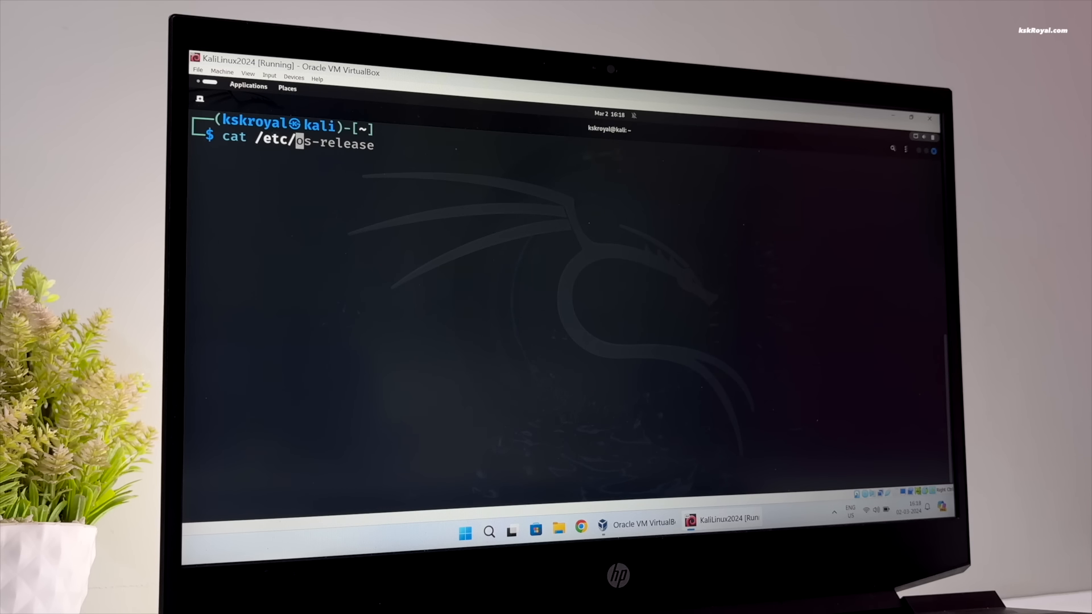
{"action": "key", "text": "Right"}
{"action": "key", "text": "Return"}
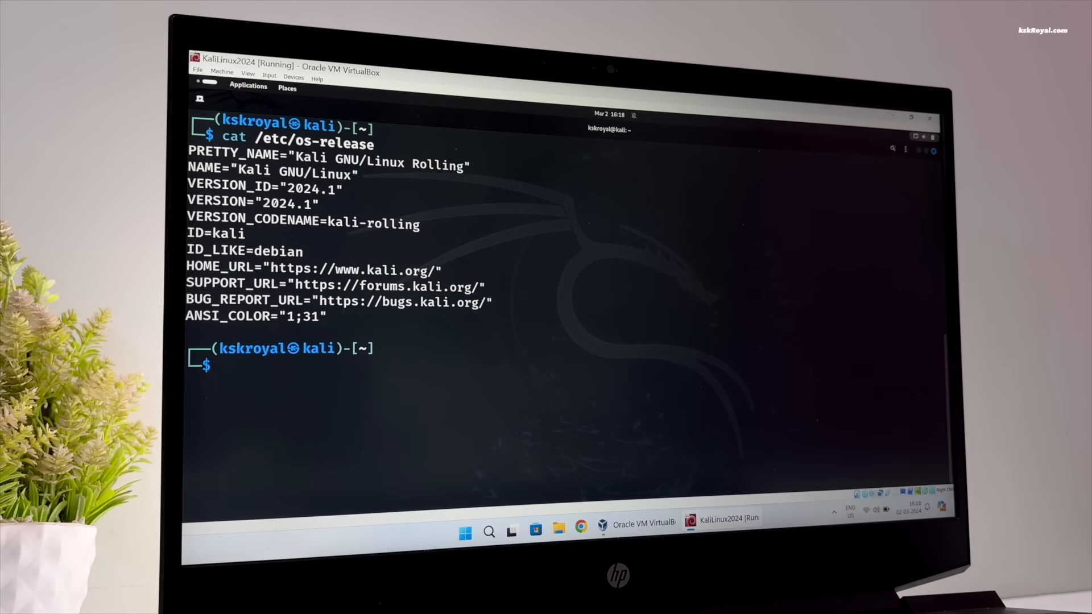